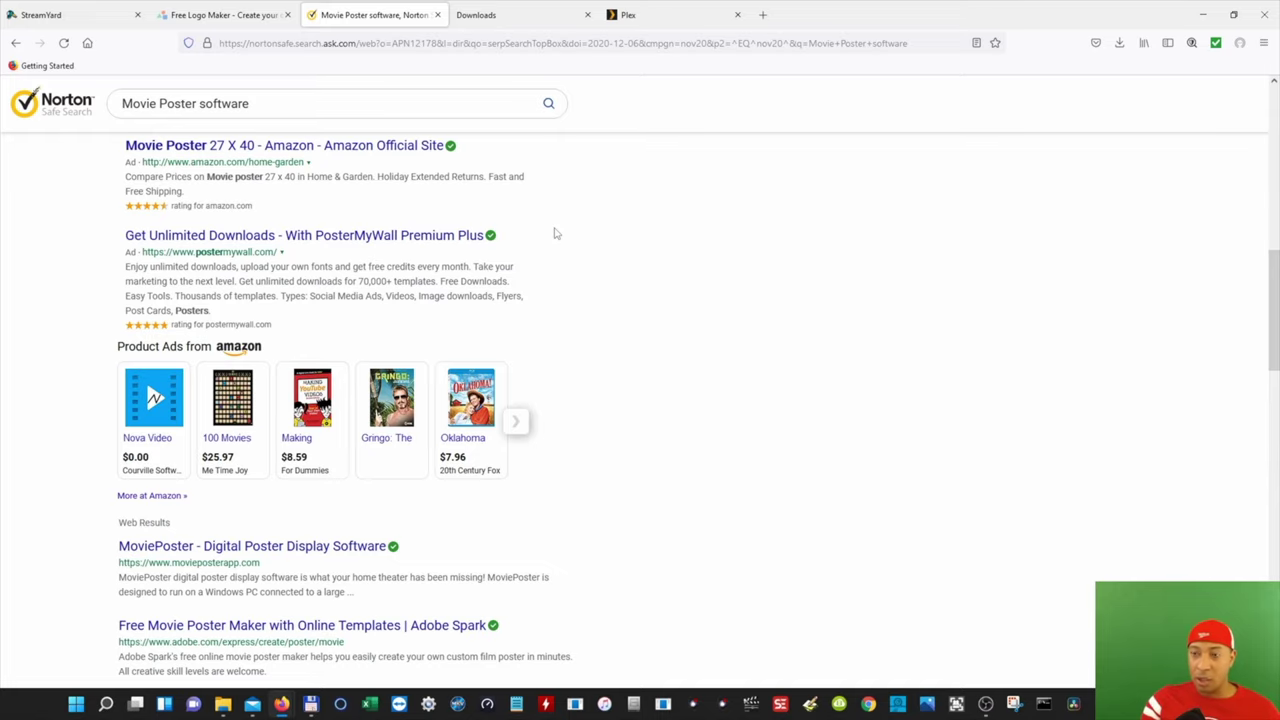
# Look through the movie poster software search results for the MoviePoster site, and switch to its Downloads page.
pyautogui.scroll(-1, 551, 291)
pyautogui.scroll(1, 551, 296)
pyautogui.scroll(1, 551, 296)
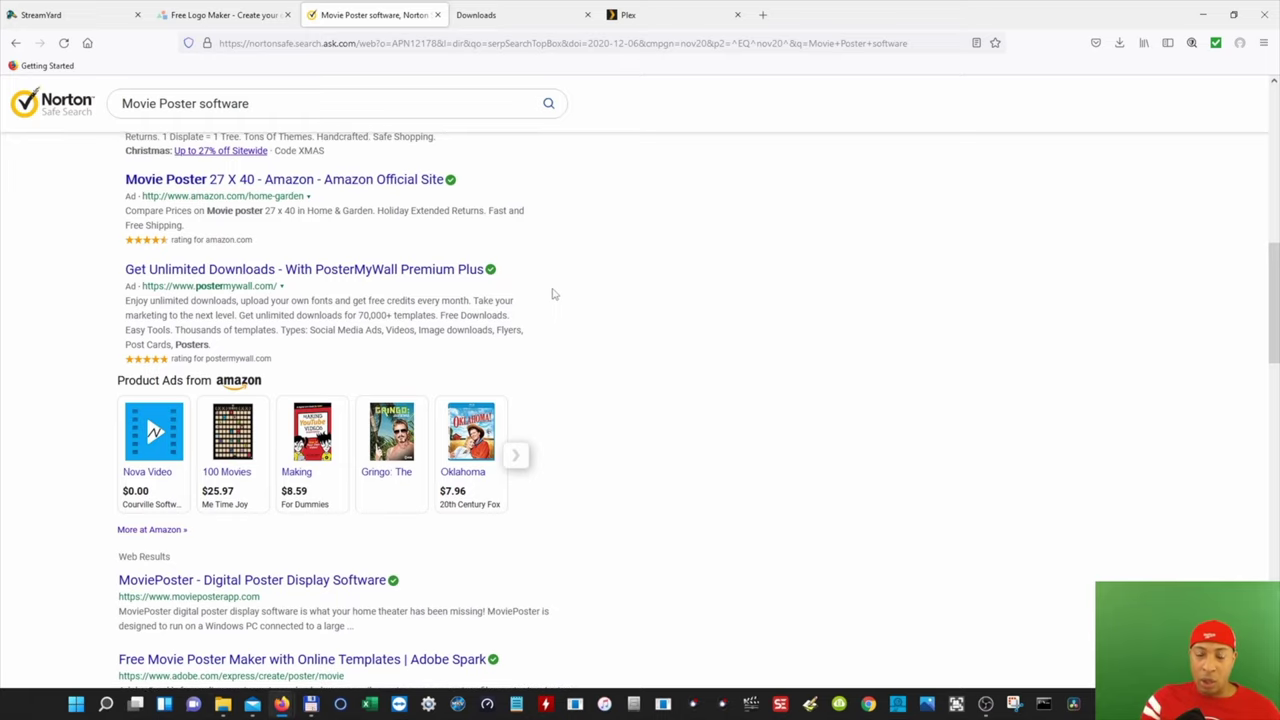
pyautogui.scroll(-1, 530, 360)
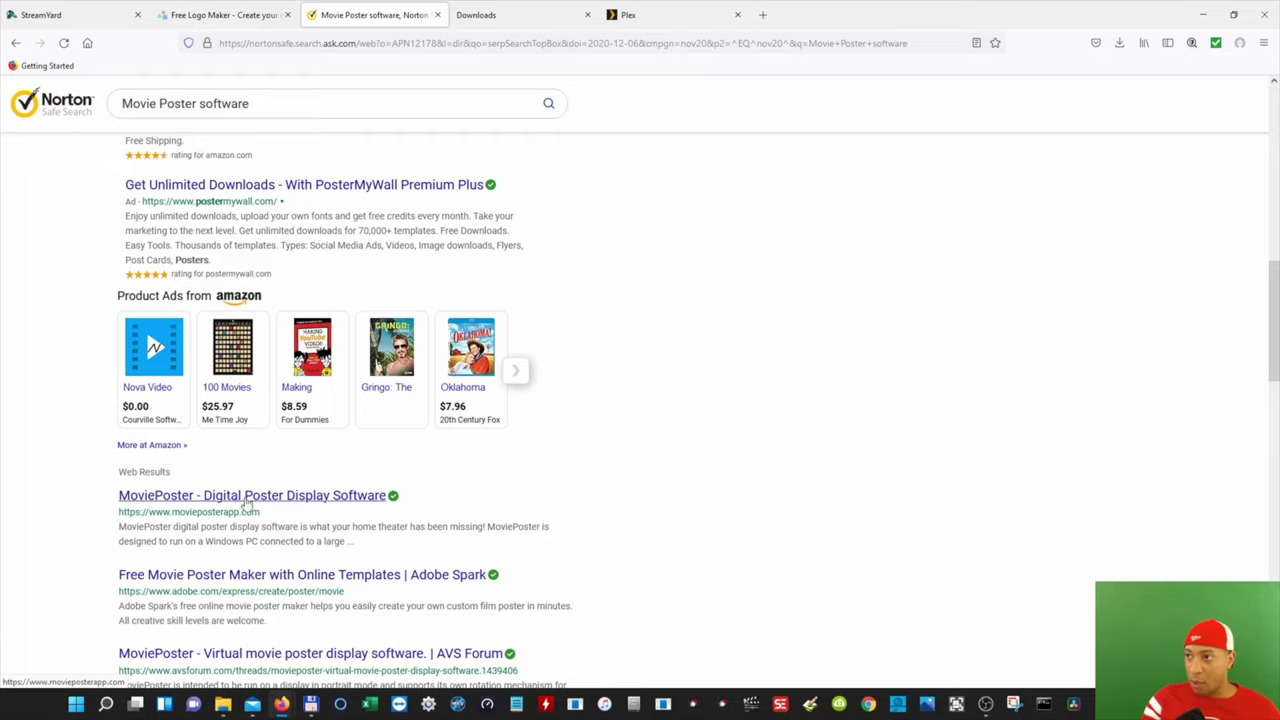
pyautogui.click(500, 15)
pyautogui.scroll(2, 454, 190)
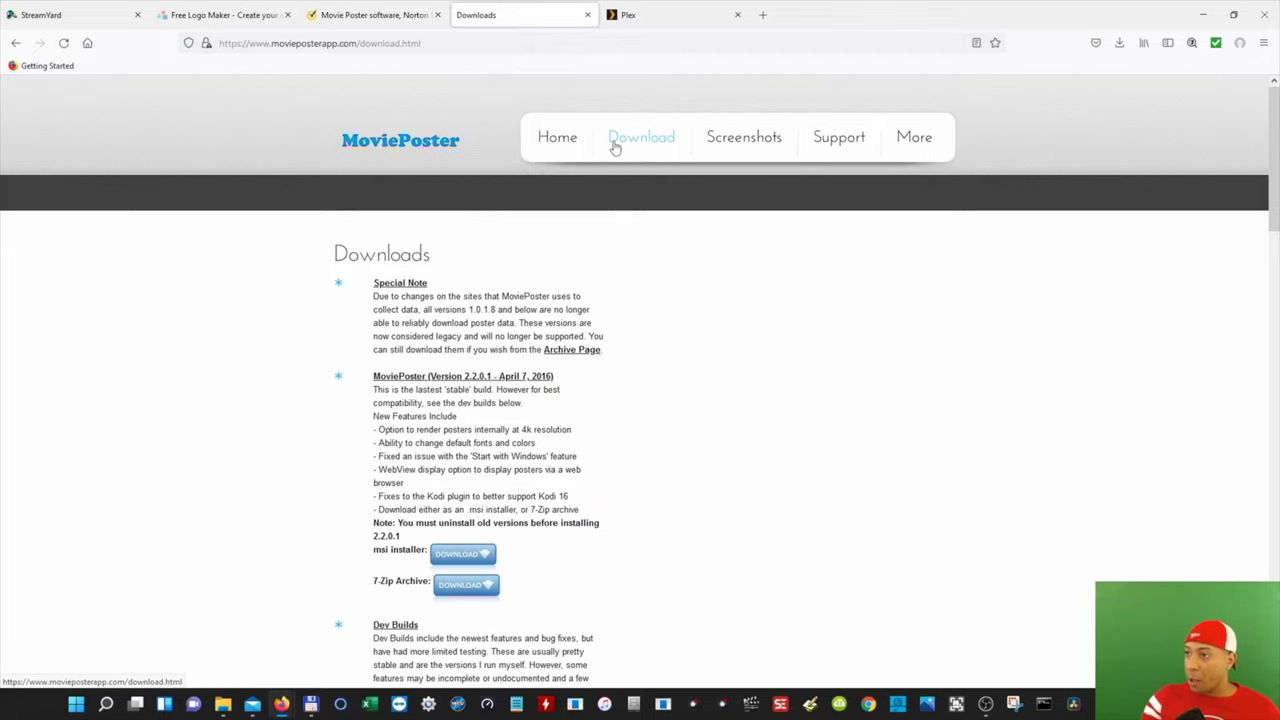
# Download the recommended MoviePoster 2.3.0.5 Dev build, saving the 7z archive, allowing the blocked download and checking its progress.
pyautogui.scroll(-1, 420, 367)
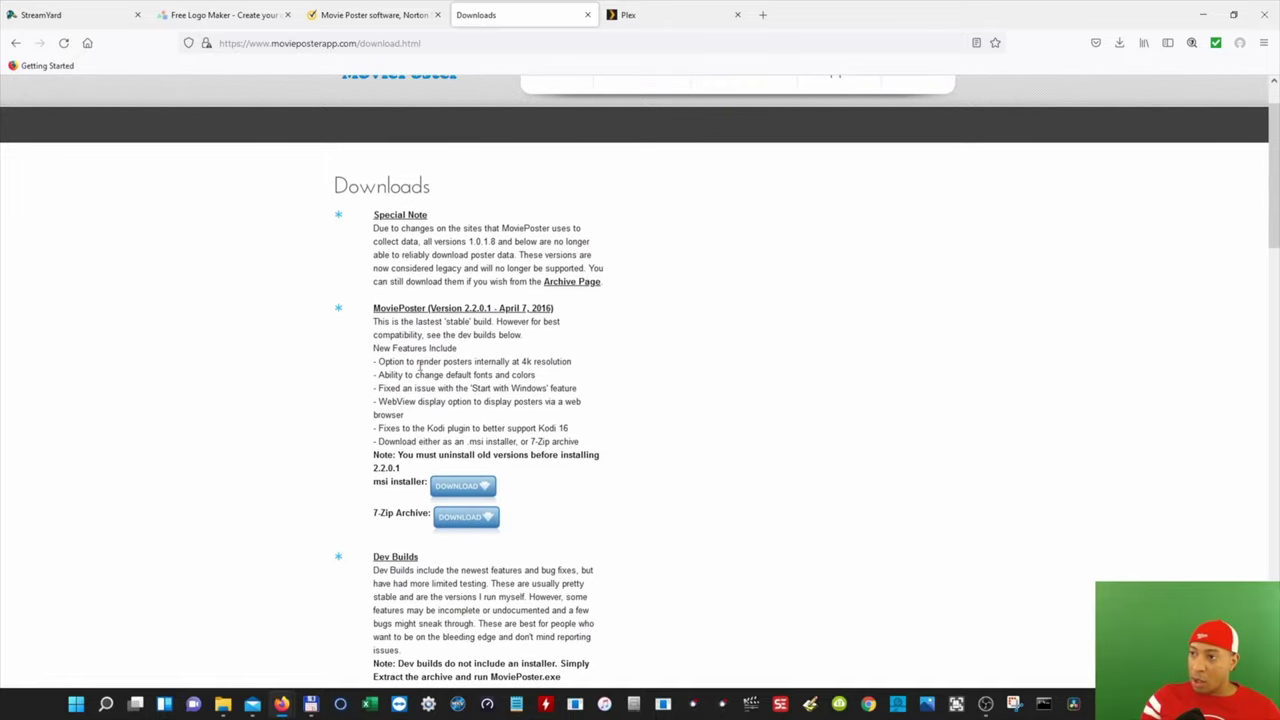
pyautogui.scroll(-1, 419, 362)
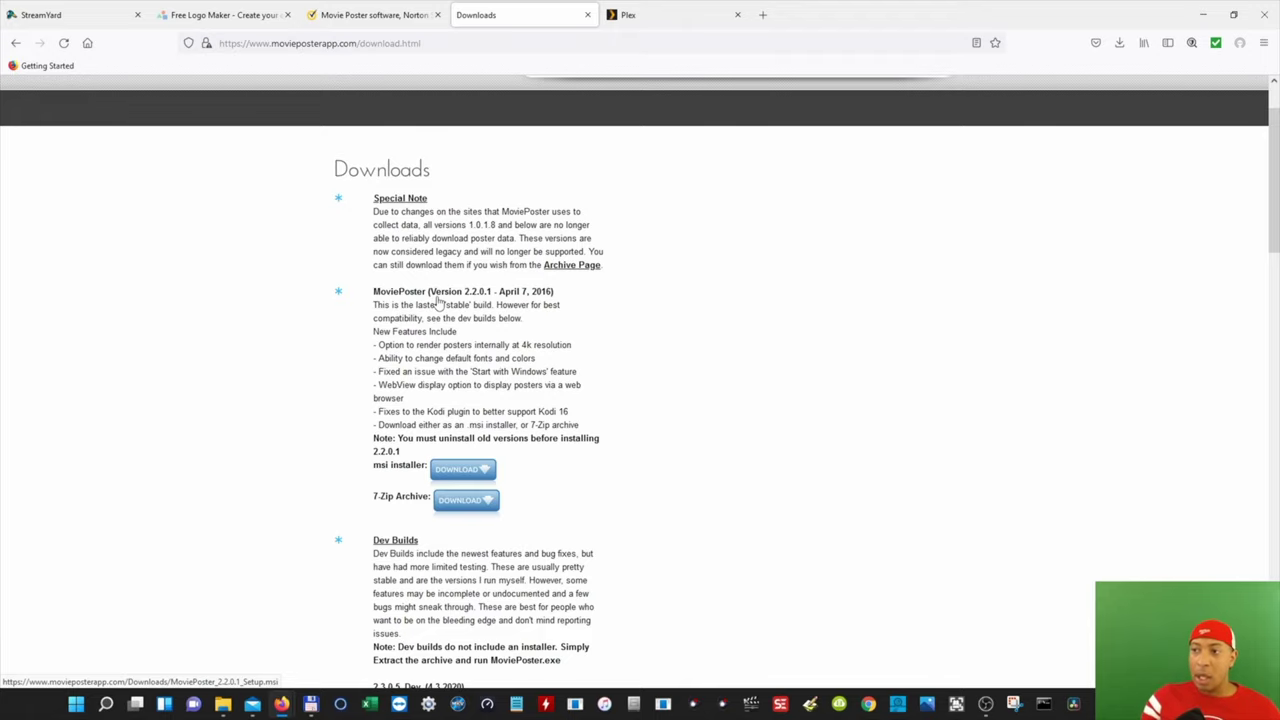
pyautogui.scroll(-3, 395, 386)
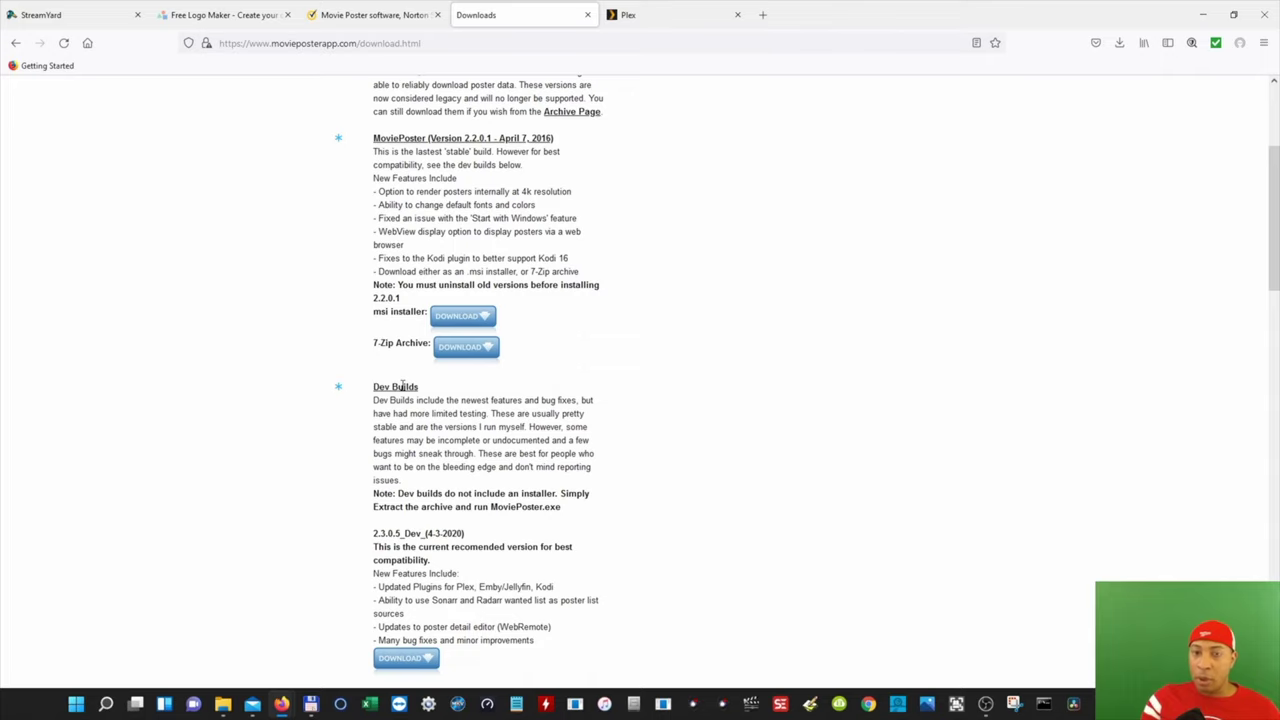
pyautogui.scroll(-1, 395, 430)
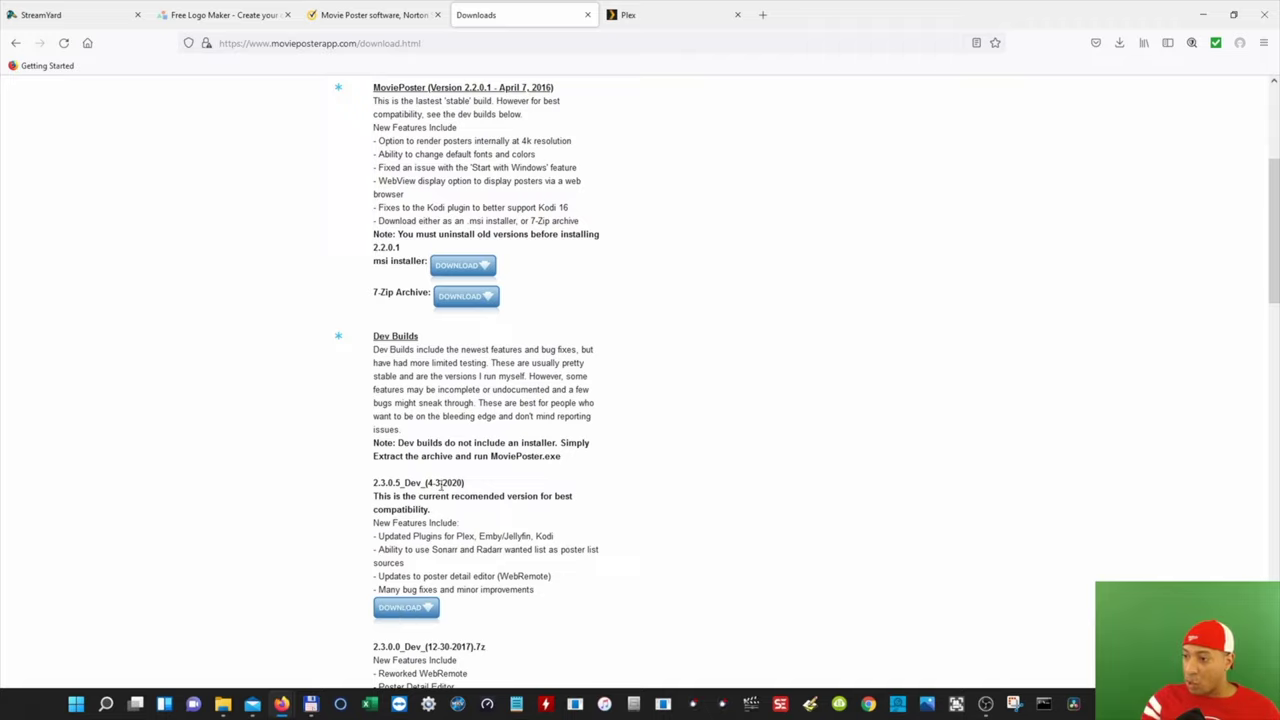
pyautogui.click(411, 610)
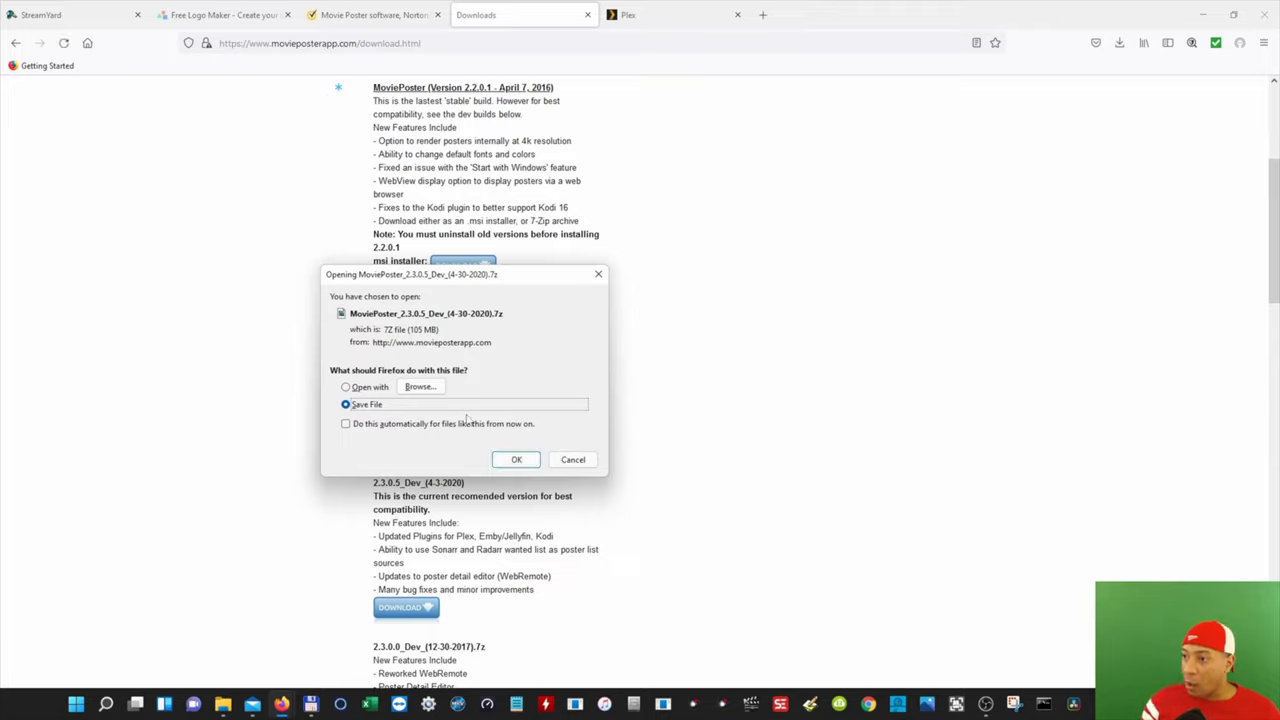
pyautogui.click(510, 460)
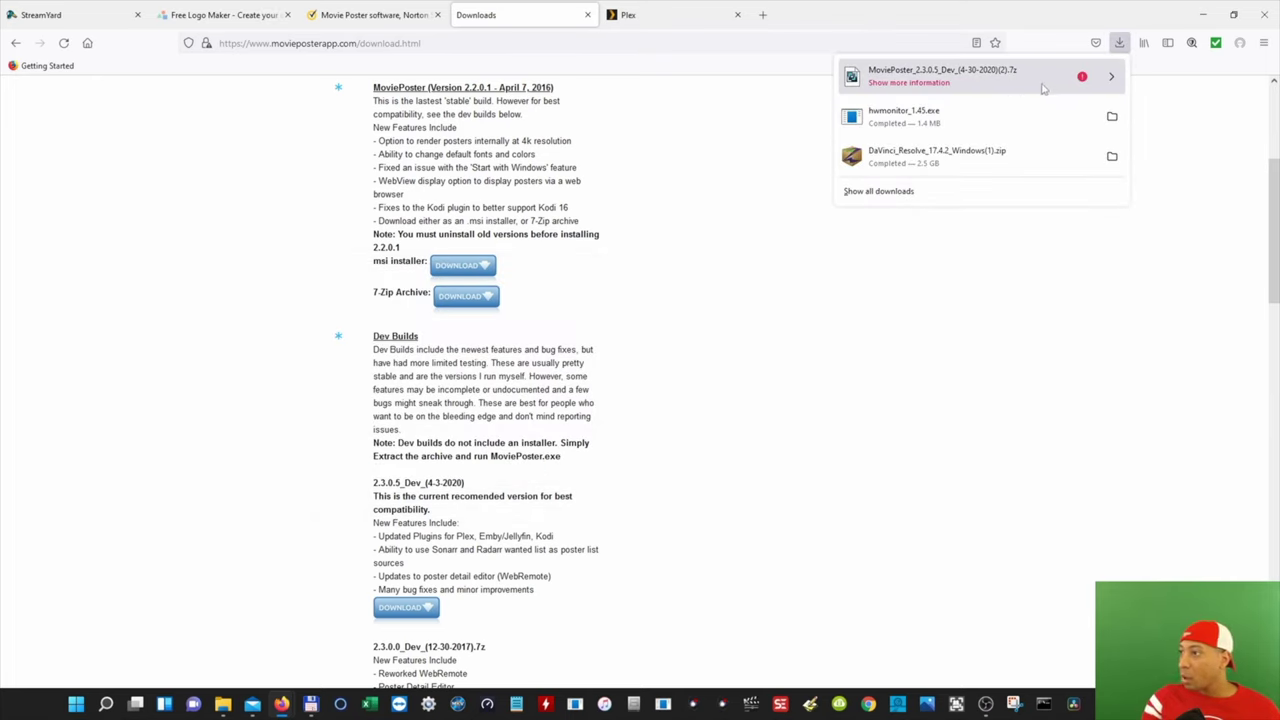
pyautogui.click(1113, 78)
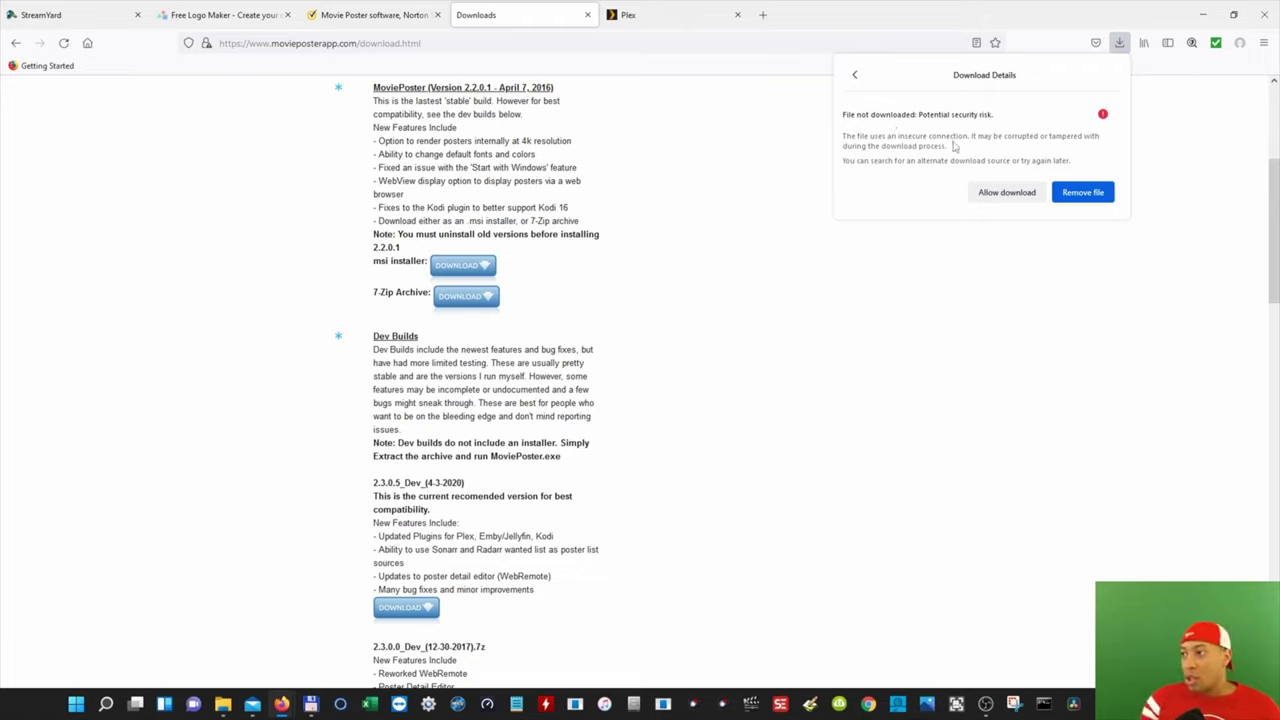
pyautogui.click(997, 192)
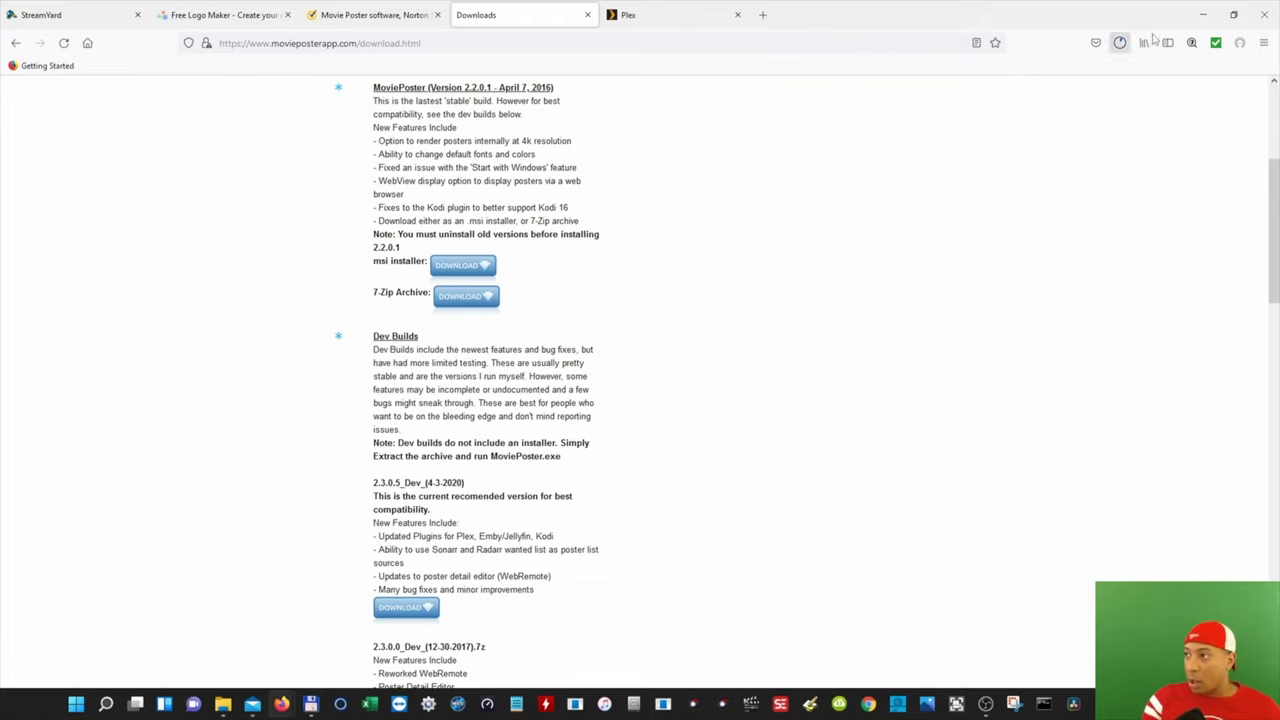
pyautogui.click(1120, 43)
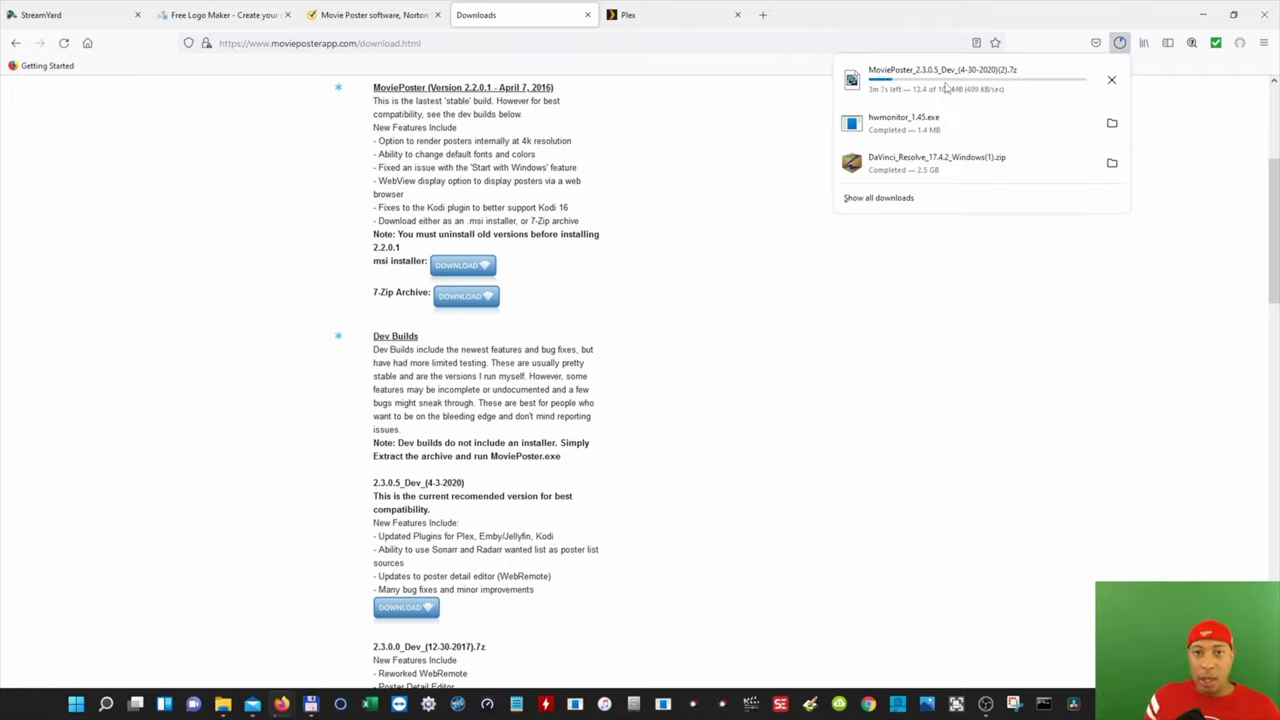
pyautogui.click(886, 323)
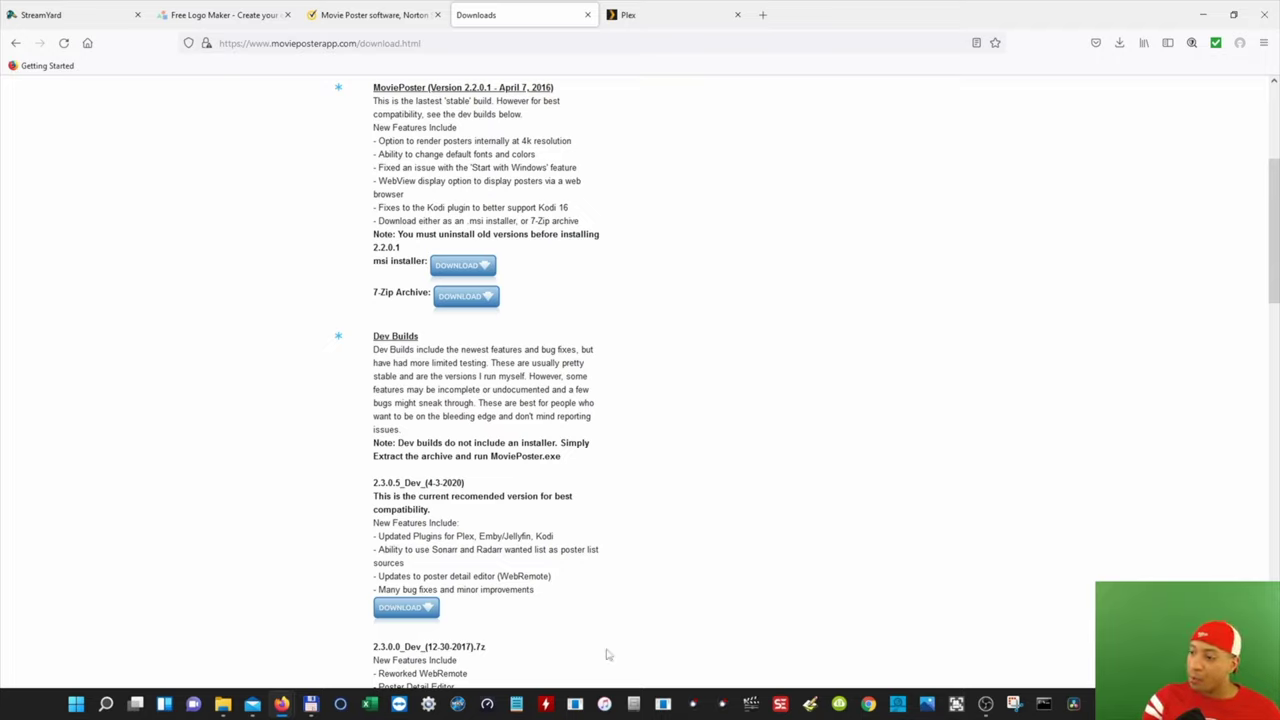
# Switch to the MoviePoster application and open its settings.
pyautogui.click(633, 706)
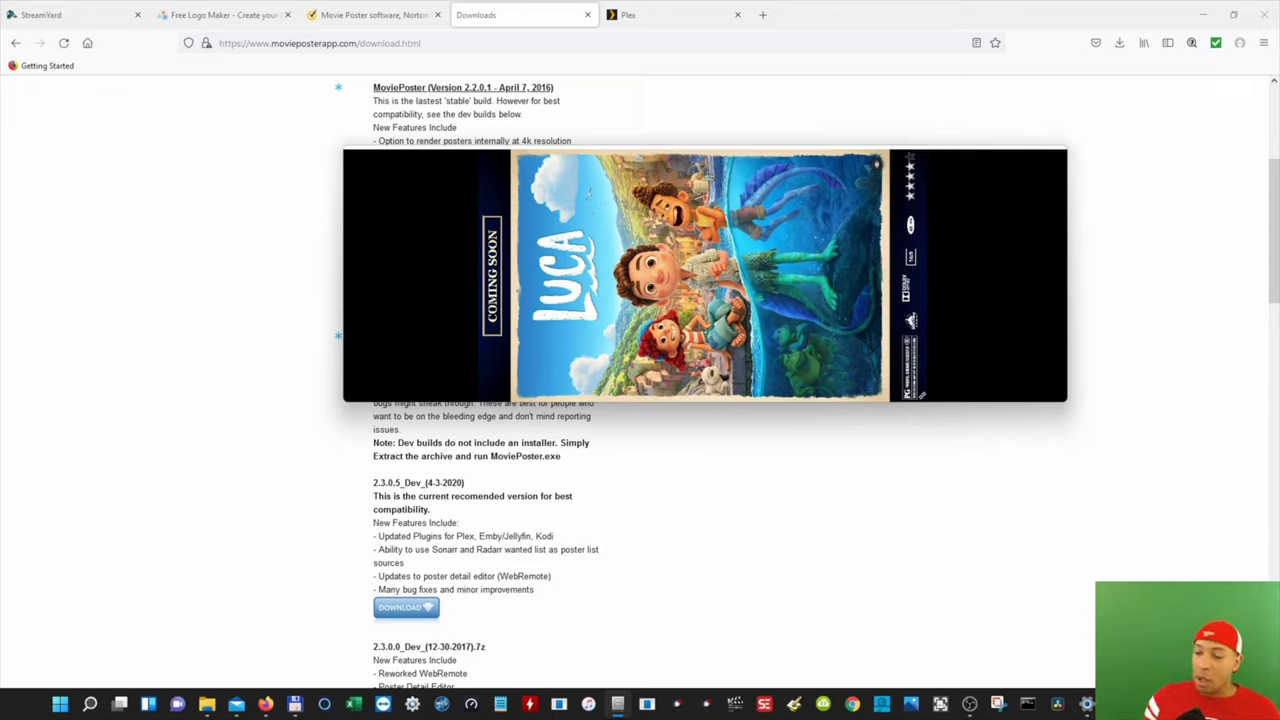
pyautogui.rightClick(675, 263)
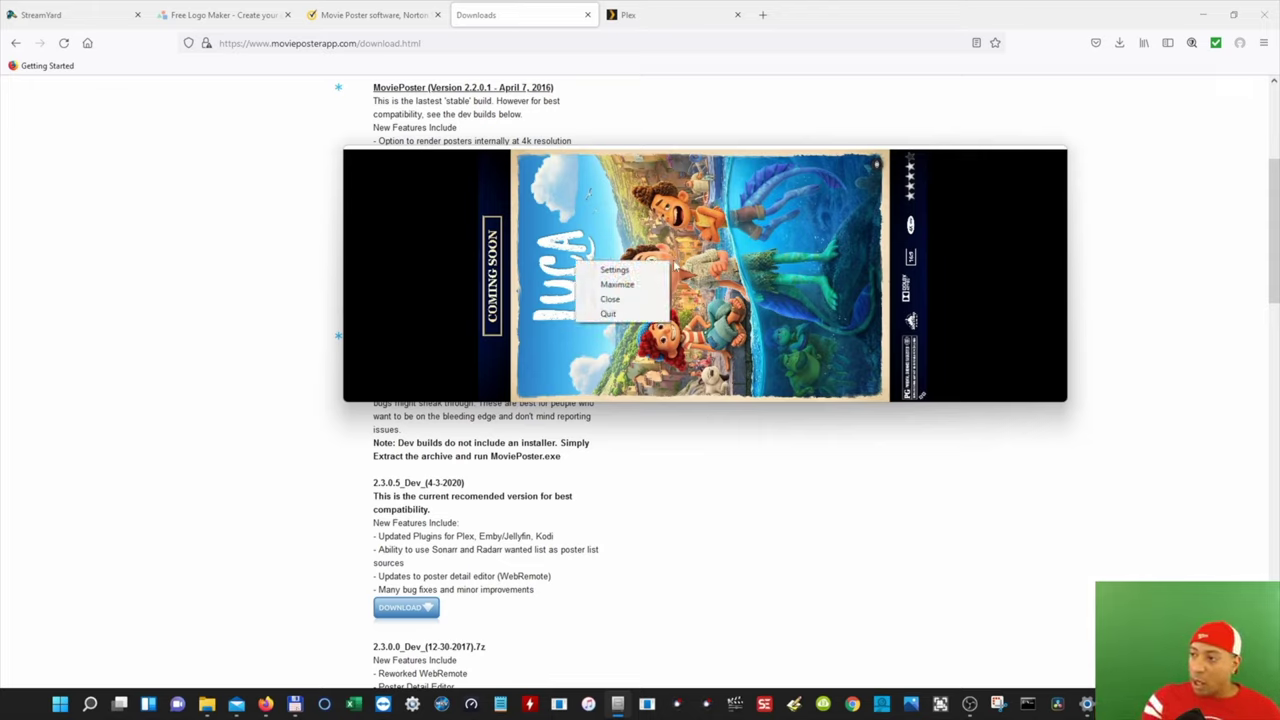
pyautogui.click(612, 270)
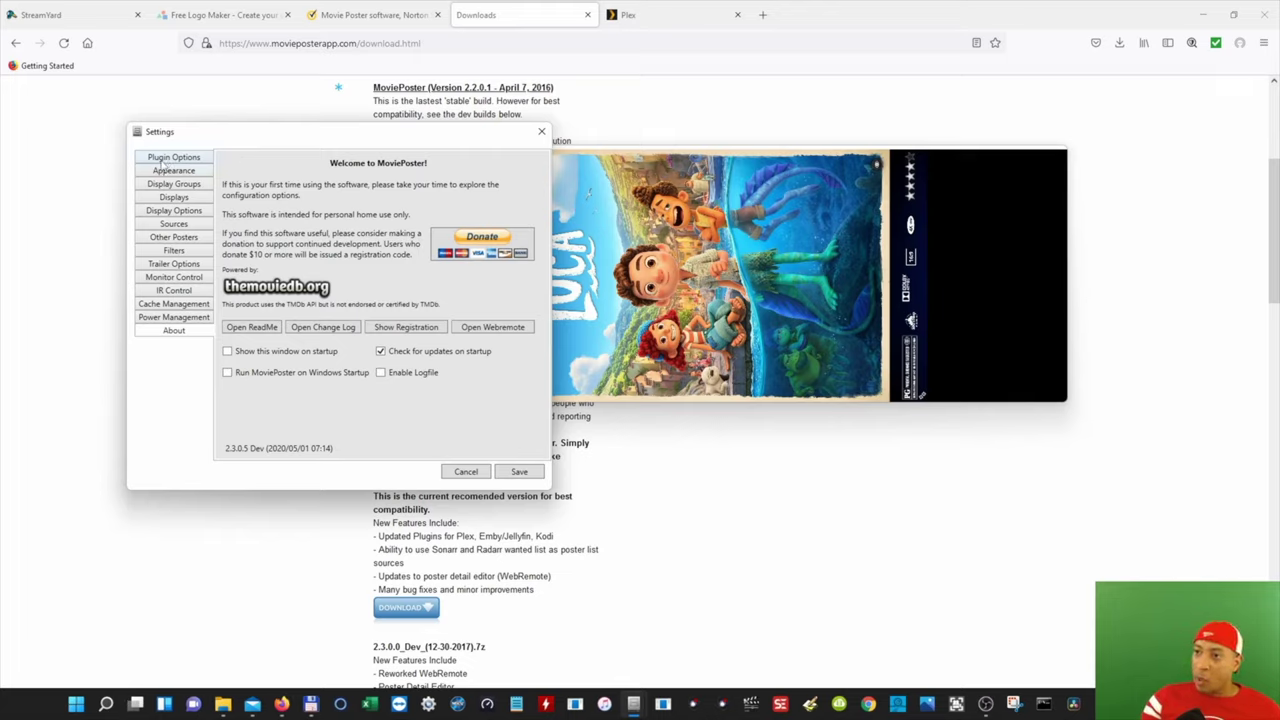
# Review MoviePoster's Plugin Options, Appearance, Displays, Display Options, Sources and Other Posters settings.
pyautogui.click(172, 160)
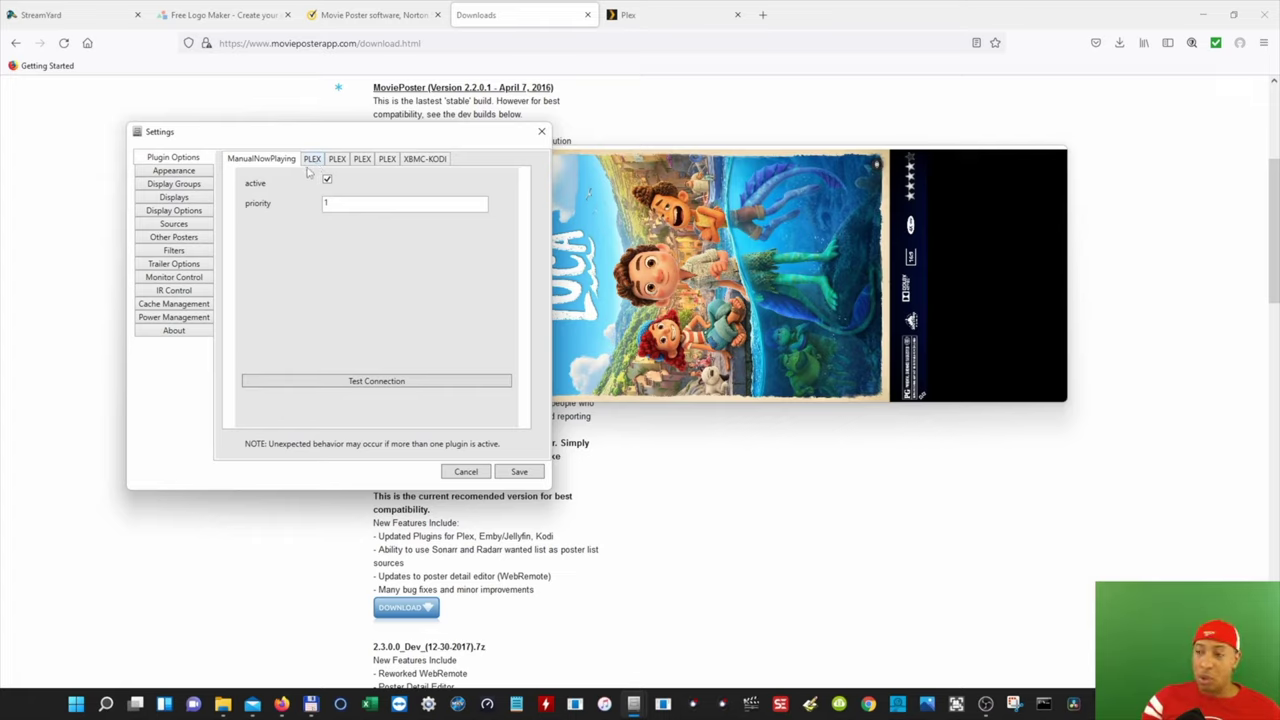
pyautogui.click(161, 173)
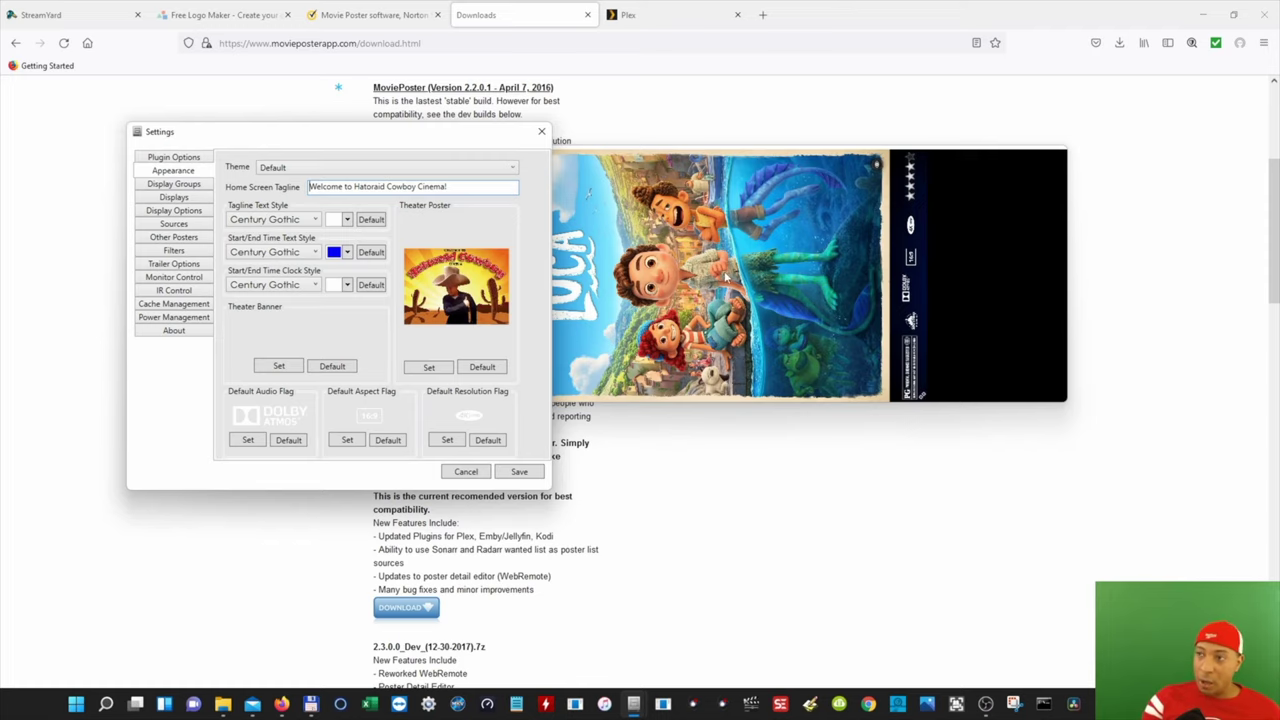
pyautogui.moveTo(437, 133); pyautogui.dragTo(480, 143)
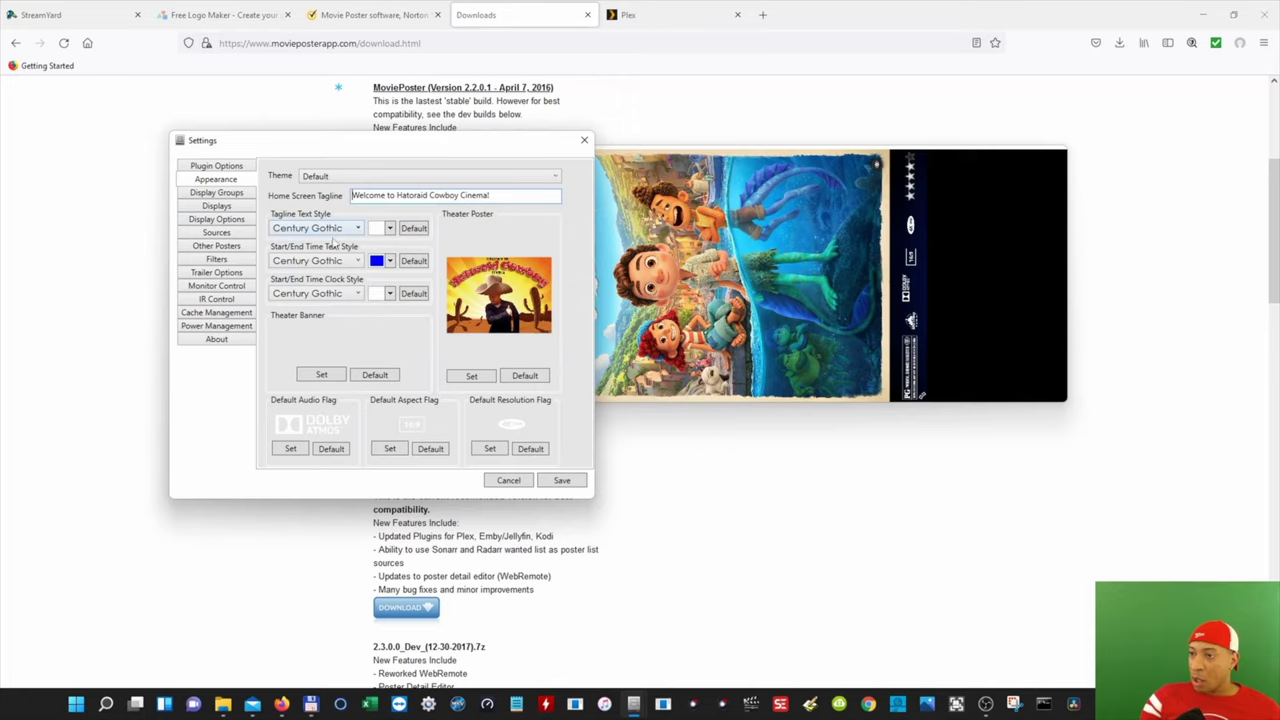
pyautogui.click(203, 206)
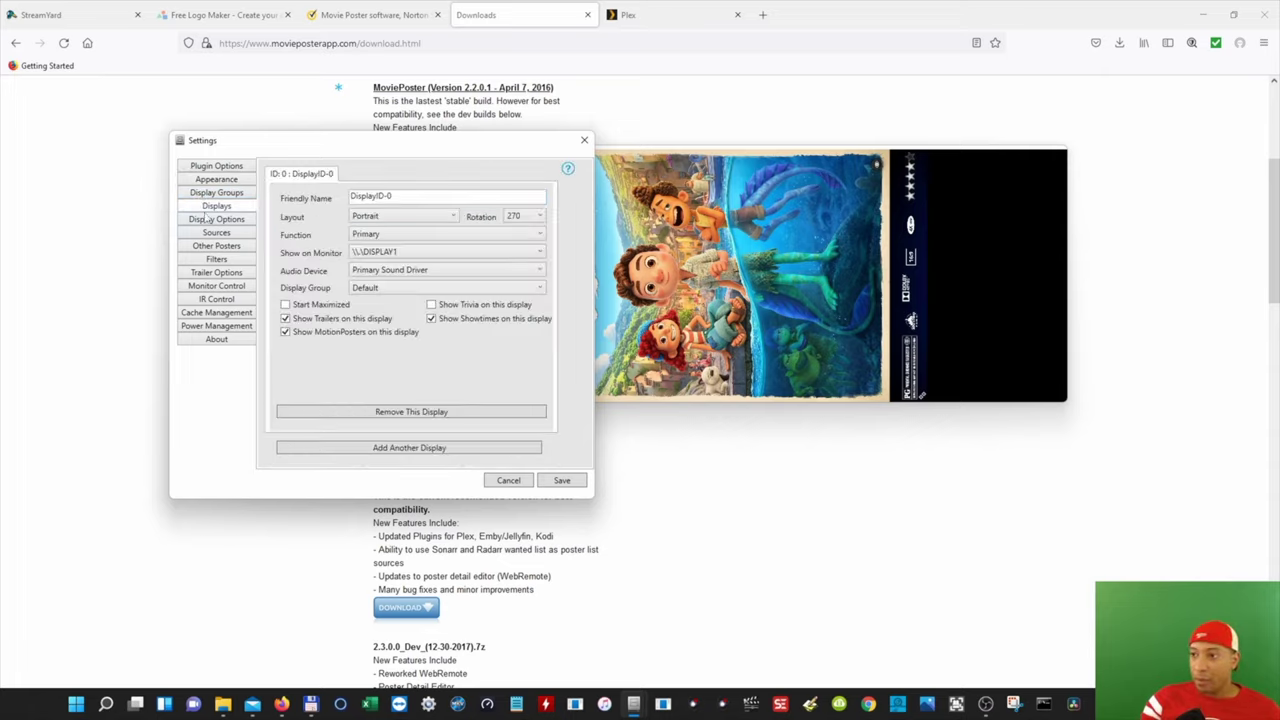
pyautogui.click(214, 220)
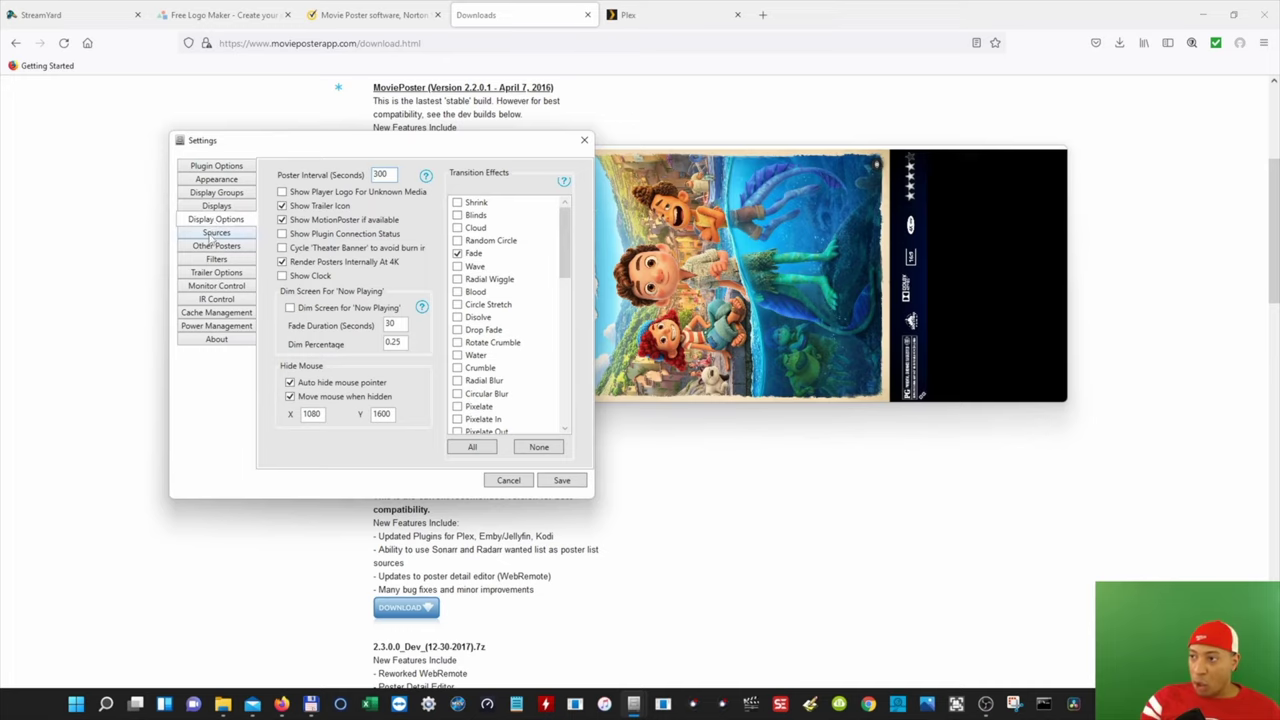
pyautogui.click(212, 233)
pyautogui.click(210, 248)
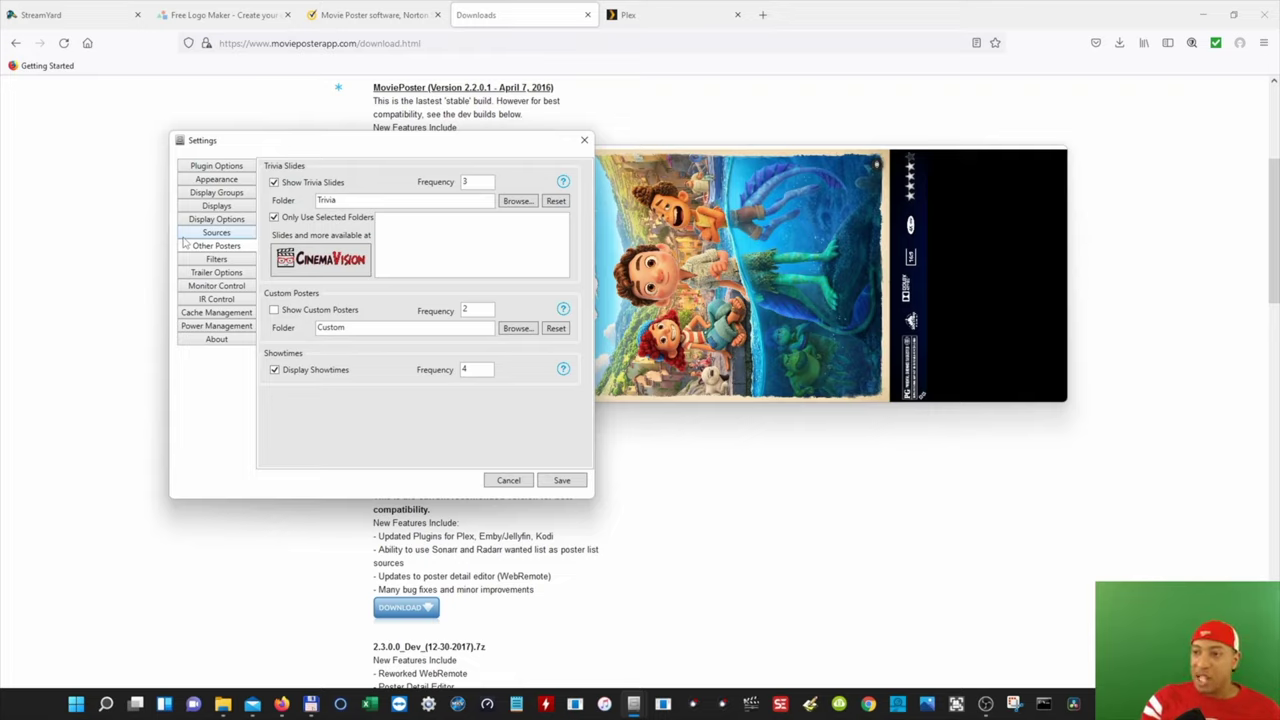
# Examine the plugin options, comparing the ManualNowPlaying plugin with the PLEX plugins' priority, server address, port and watched device.
pyautogui.click(213, 167)
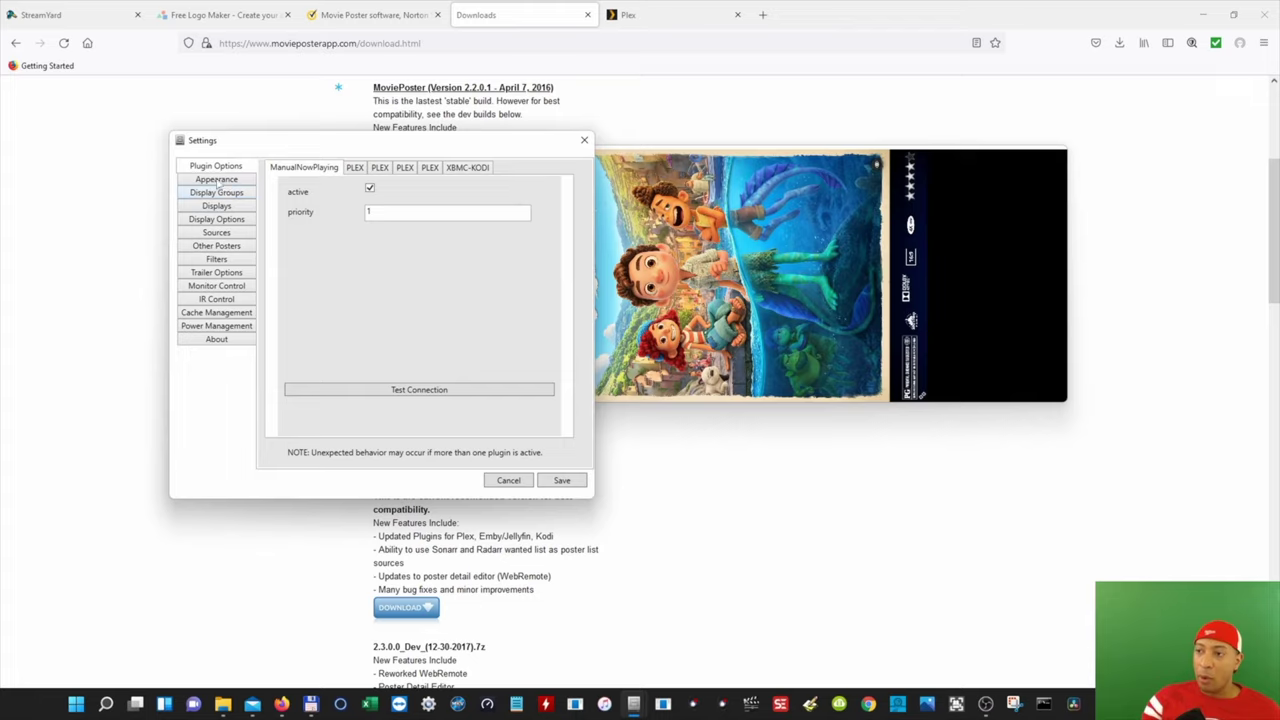
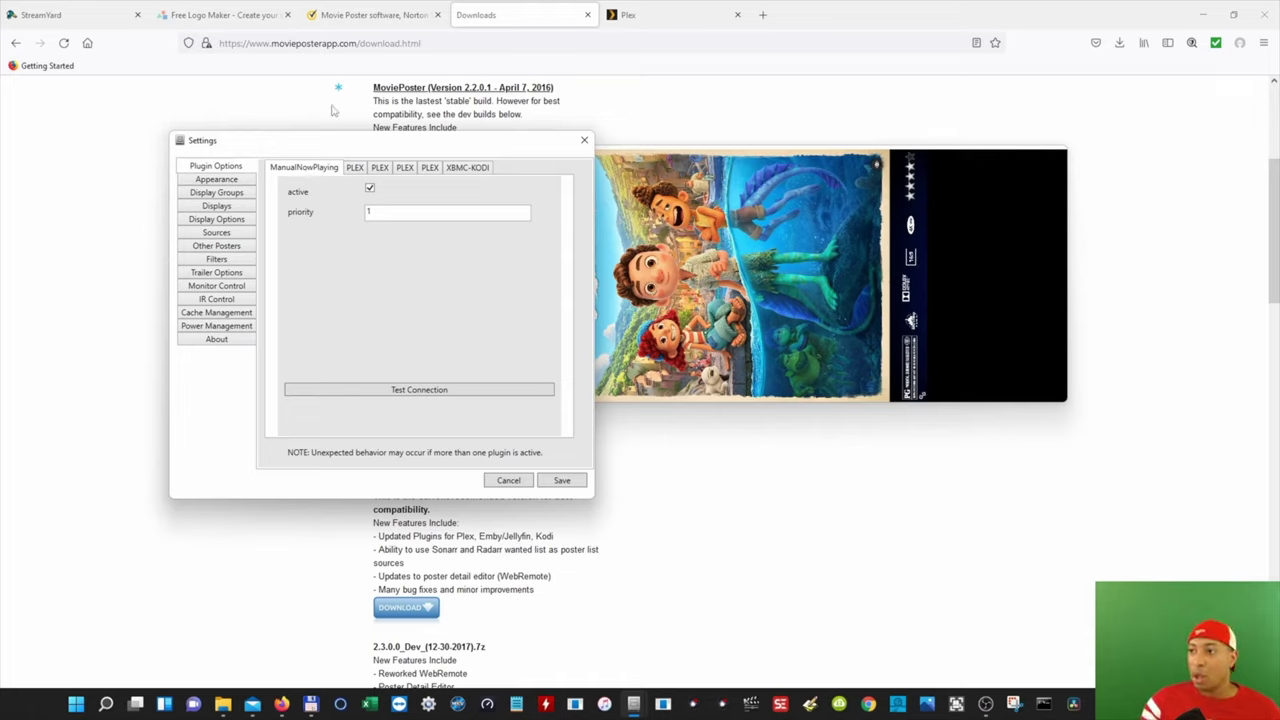
pyautogui.click(356, 168)
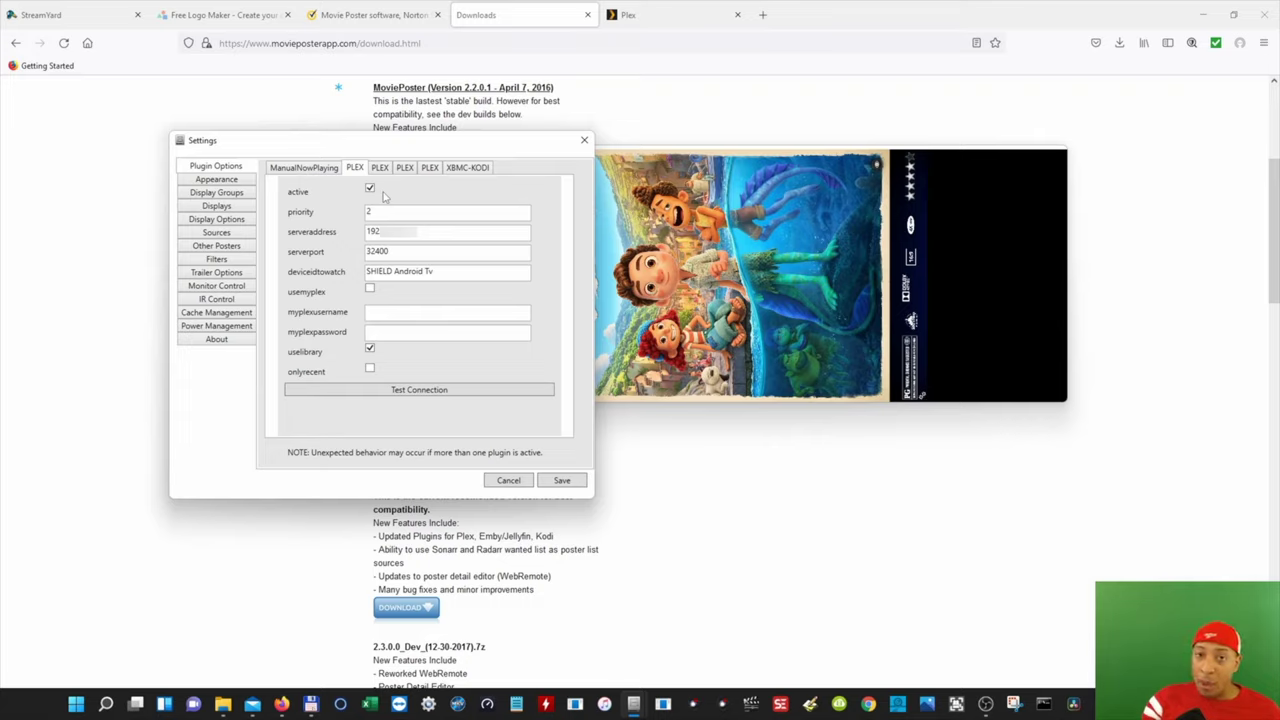
pyautogui.click(310, 170)
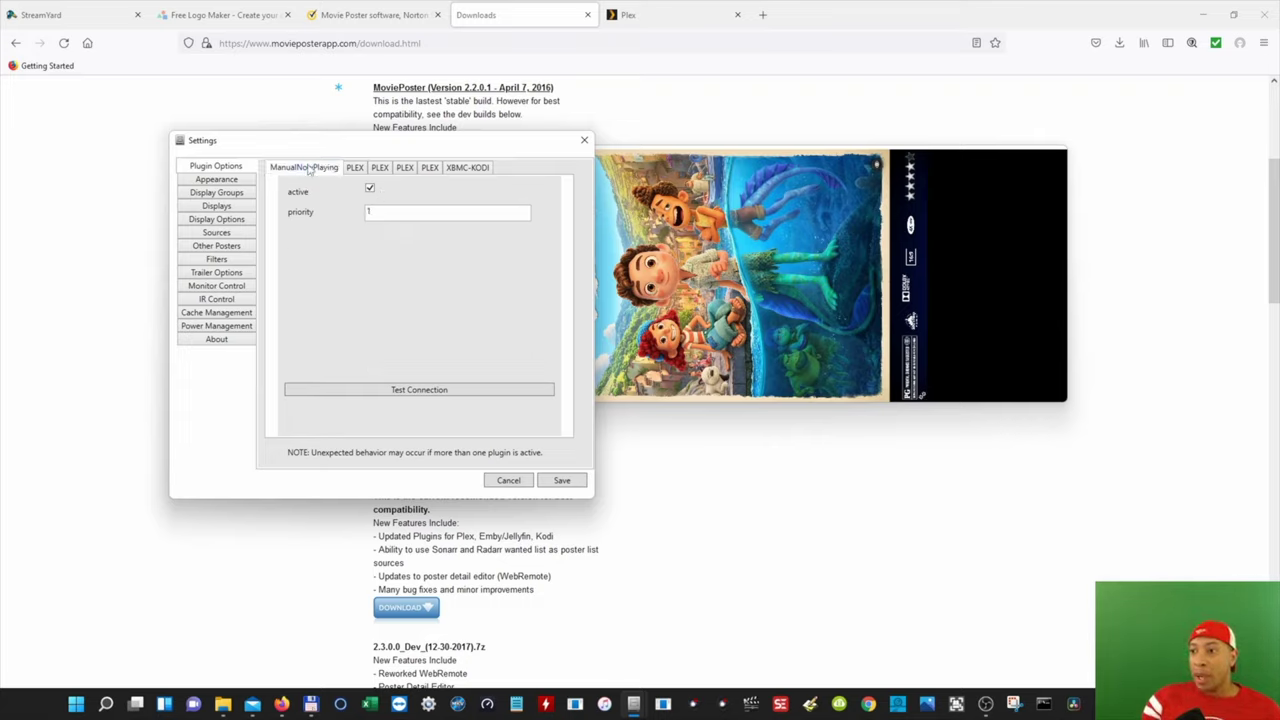
pyautogui.click(355, 168)
pyautogui.click(380, 168)
pyautogui.click(405, 168)
pyautogui.click(429, 168)
pyautogui.click(312, 169)
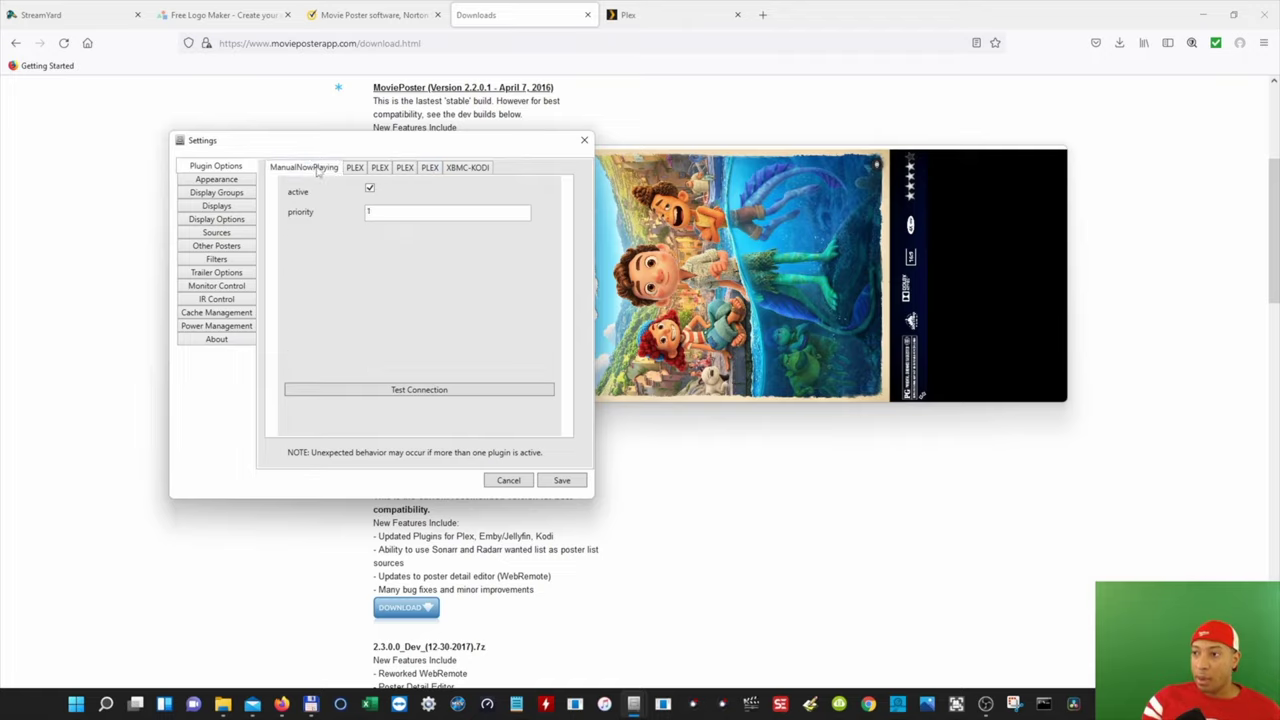
pyautogui.click(355, 168)
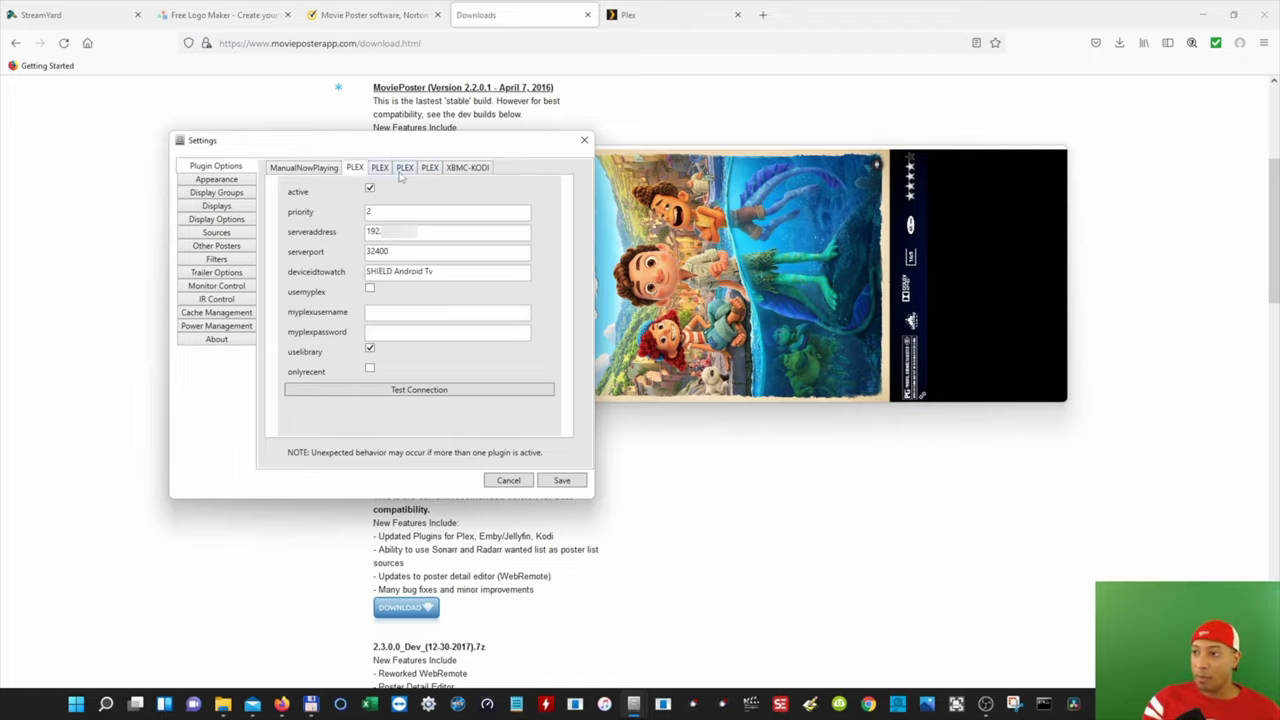
pyautogui.click(312, 169)
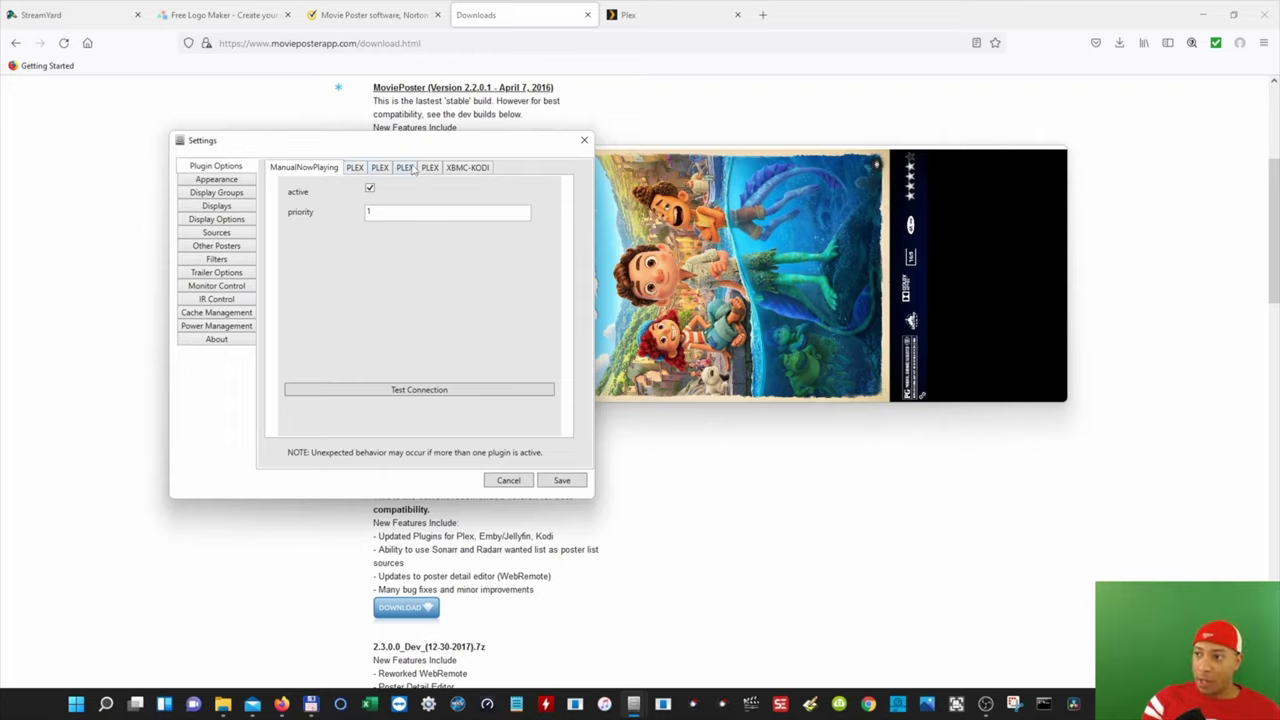
pyautogui.click(355, 168)
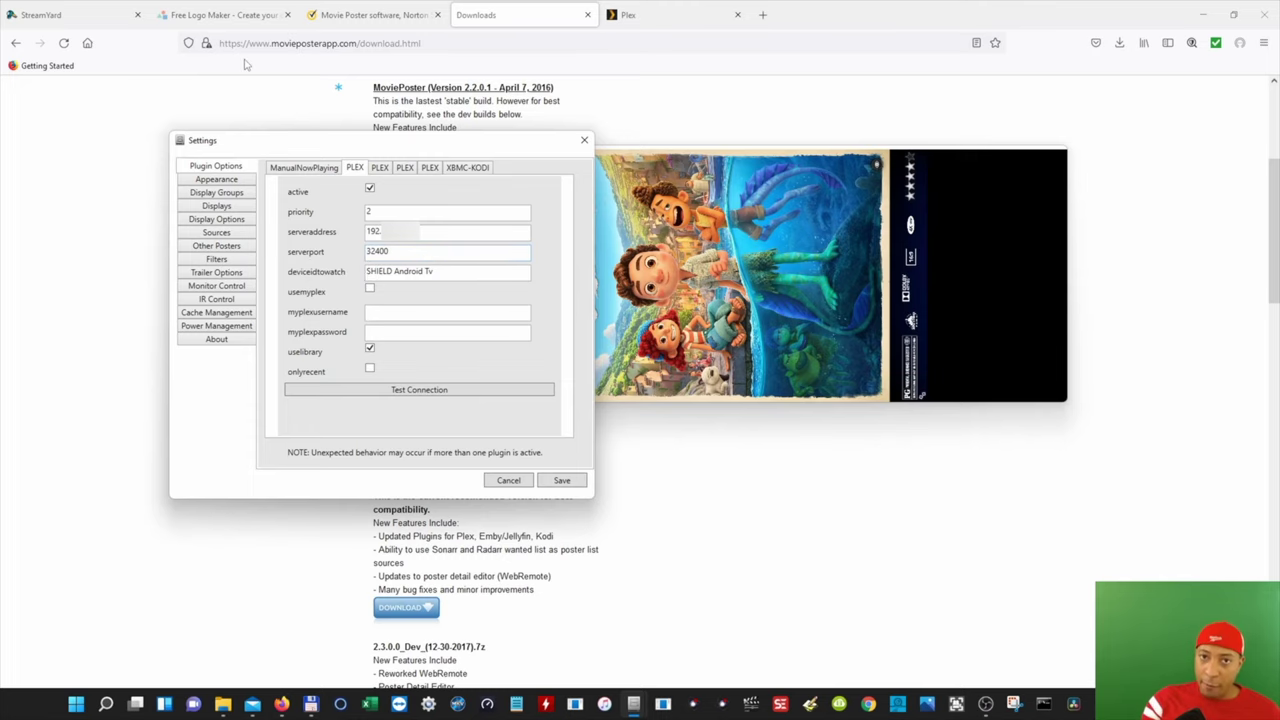
# Switch to Plex in the browser and find the server's private address and port in its Remote Access settings, highlighting the port.
pyautogui.click(647, 18)
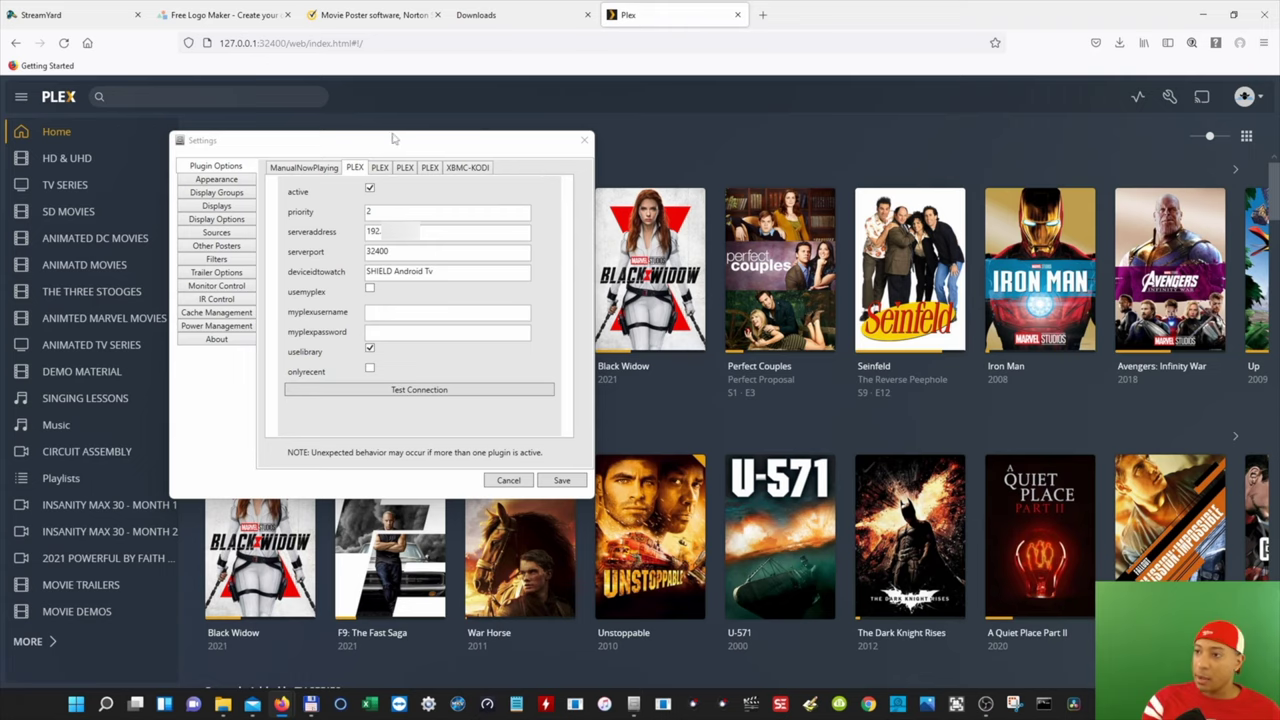
pyautogui.click(540, 110)
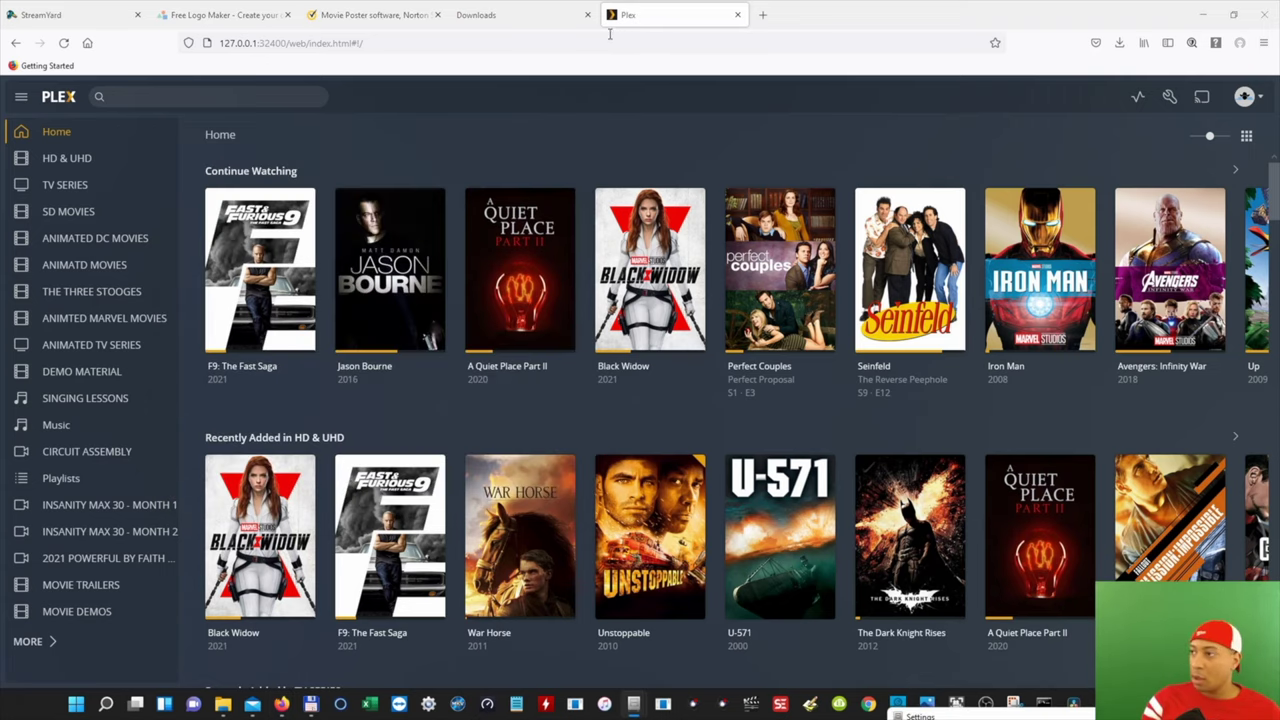
pyautogui.click(1168, 97)
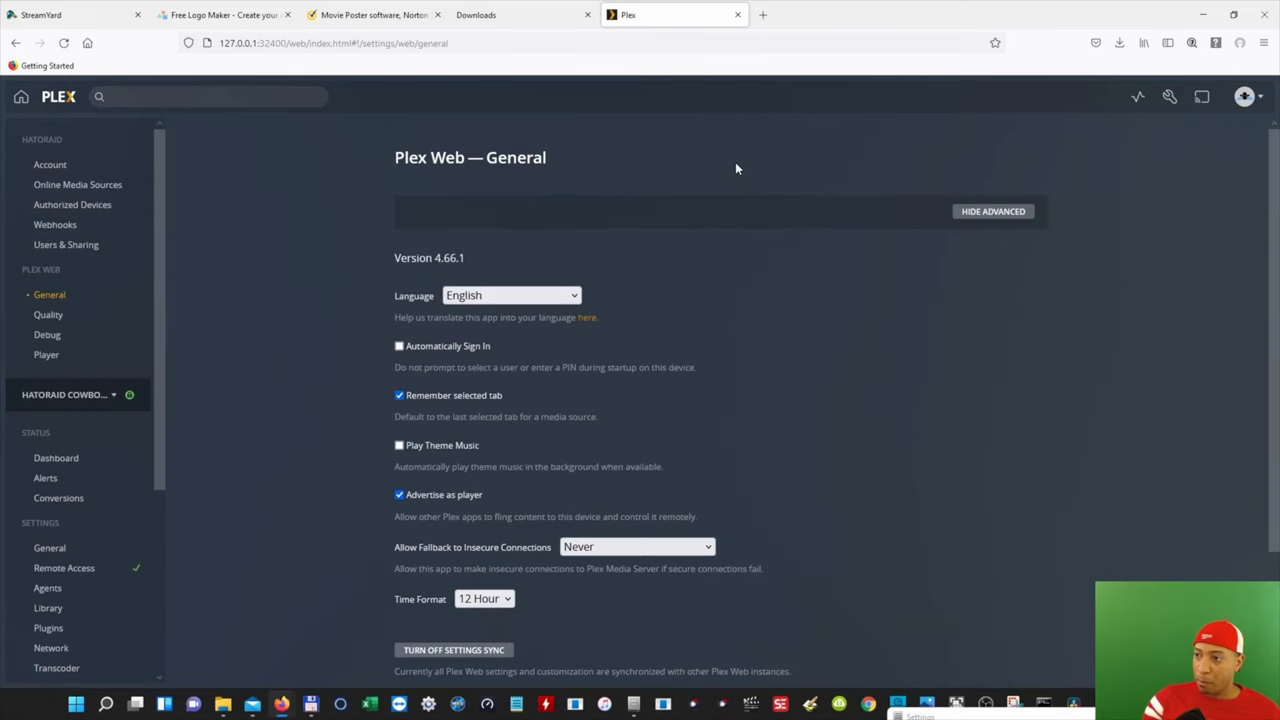
pyautogui.click(52, 568)
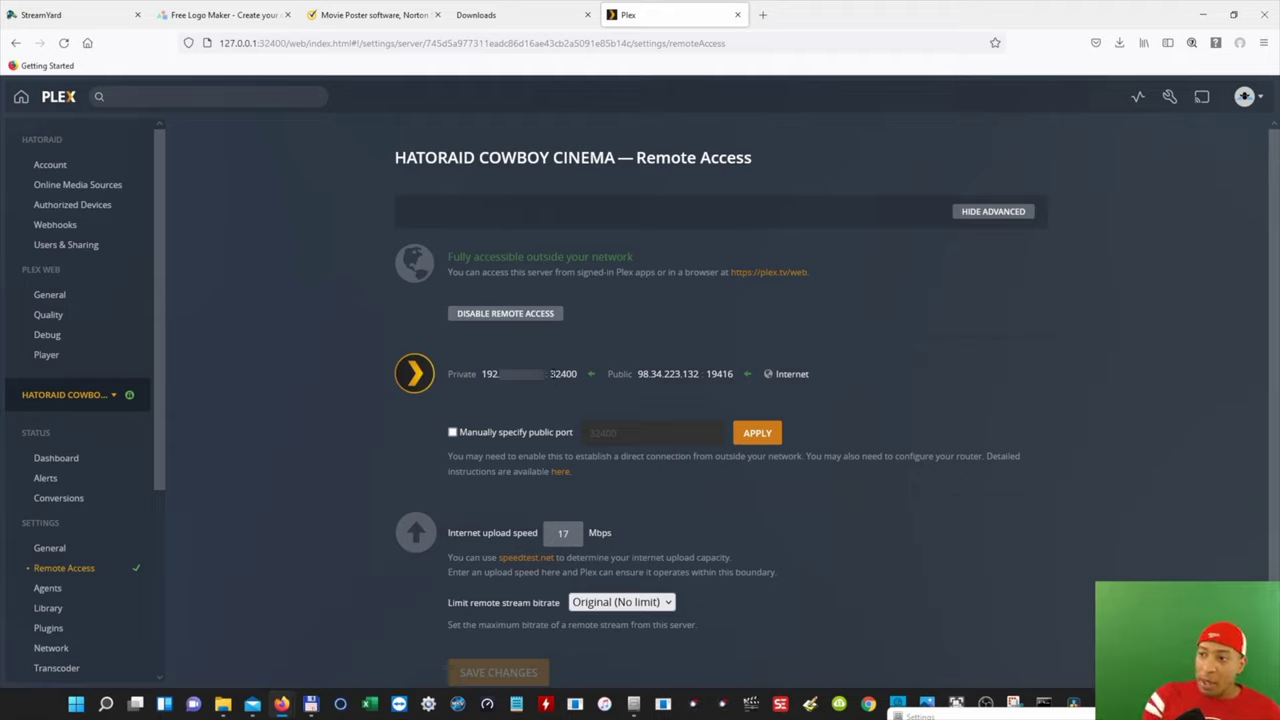
pyautogui.moveTo(549, 374); pyautogui.dragTo(578, 374)
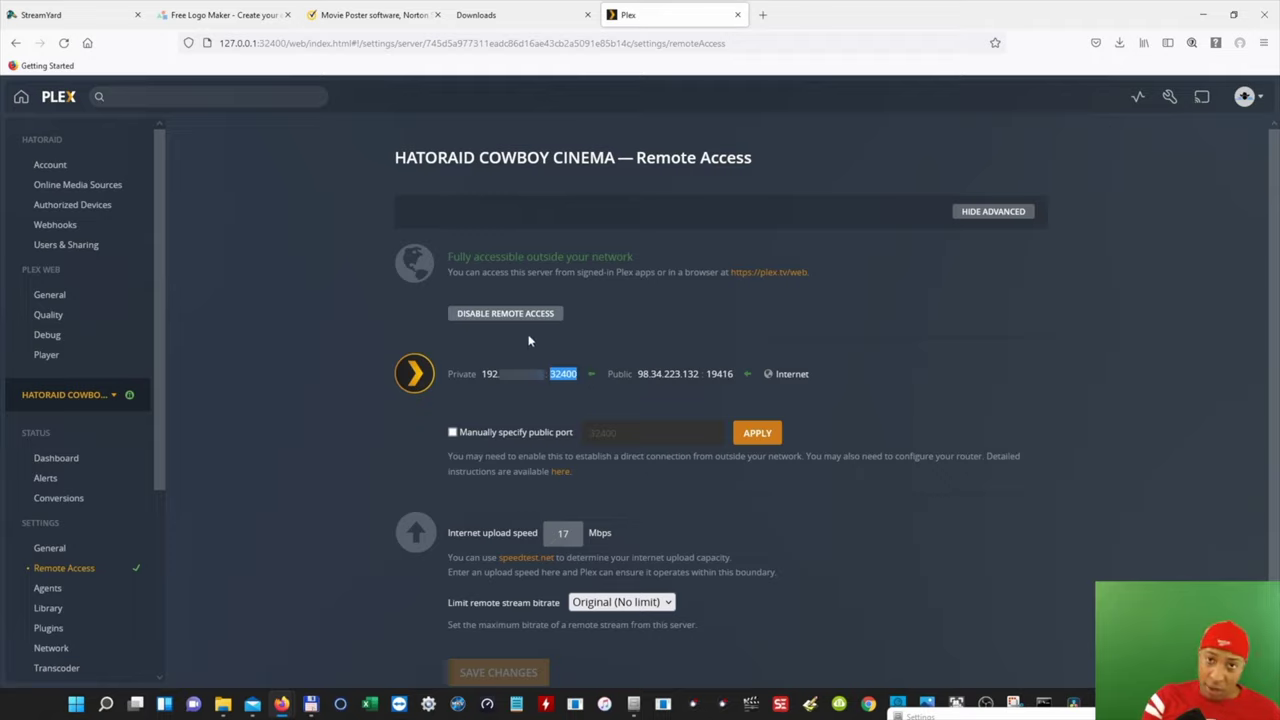
# Highlight the Plex server's private address and port, and compare the watched devices set in MoviePoster's four PLEX plugins.
pyautogui.moveTo(481, 374); pyautogui.dragTo(578, 374)
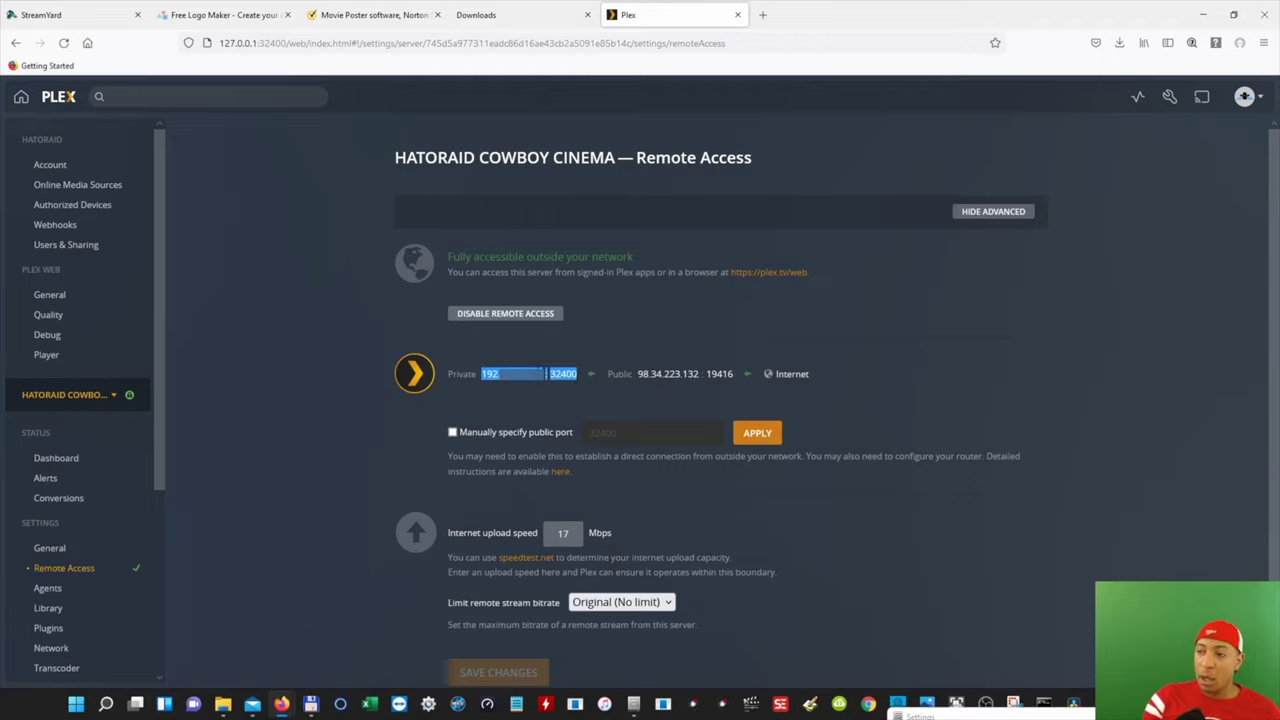
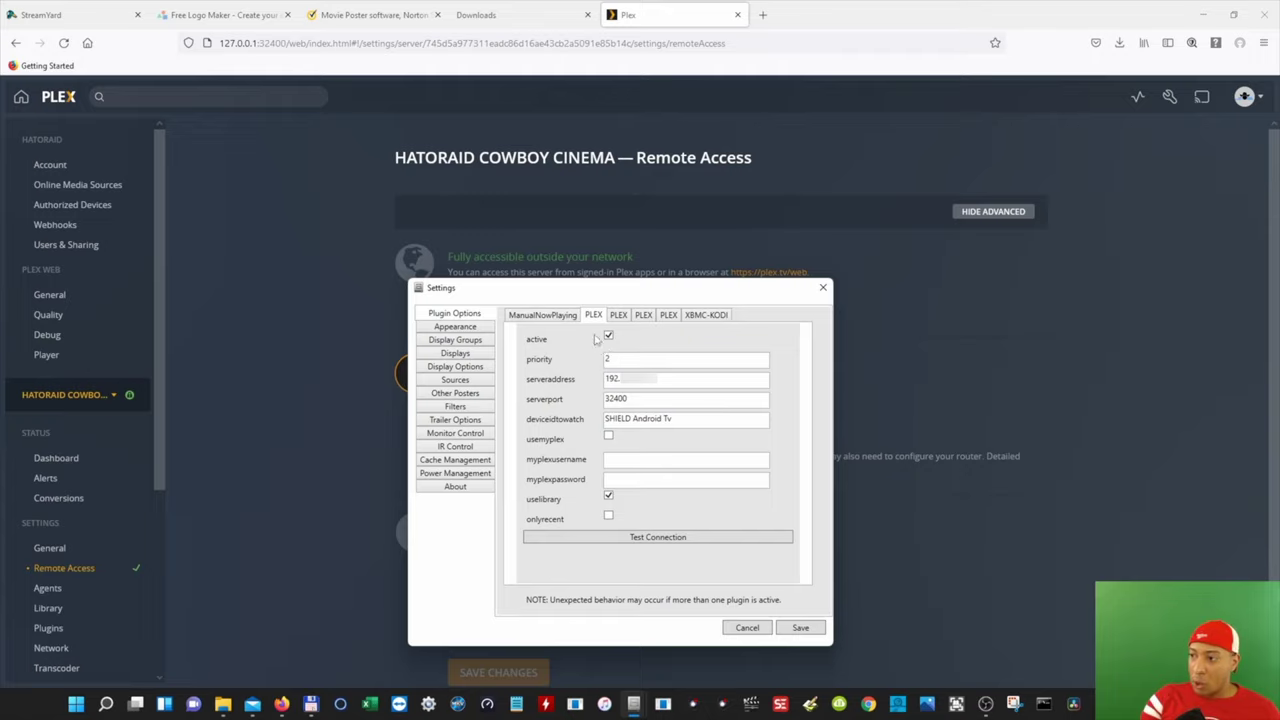
pyautogui.click(620, 316)
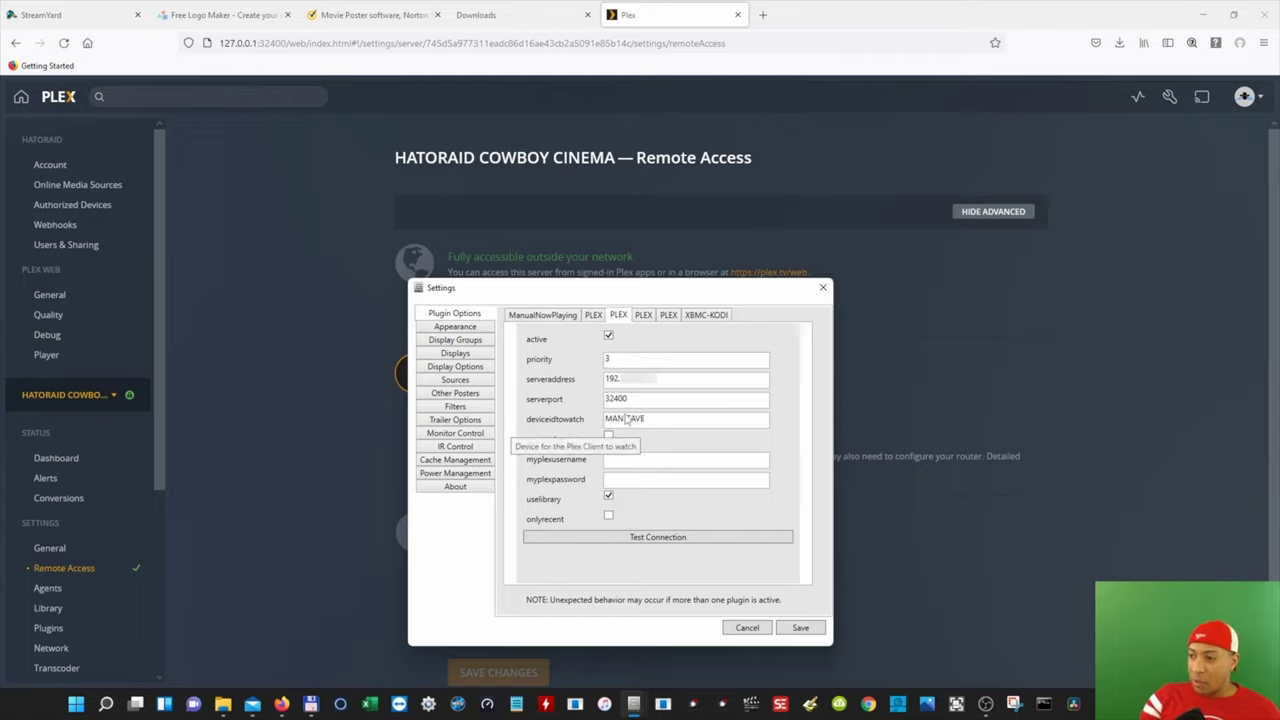
pyautogui.click(643, 315)
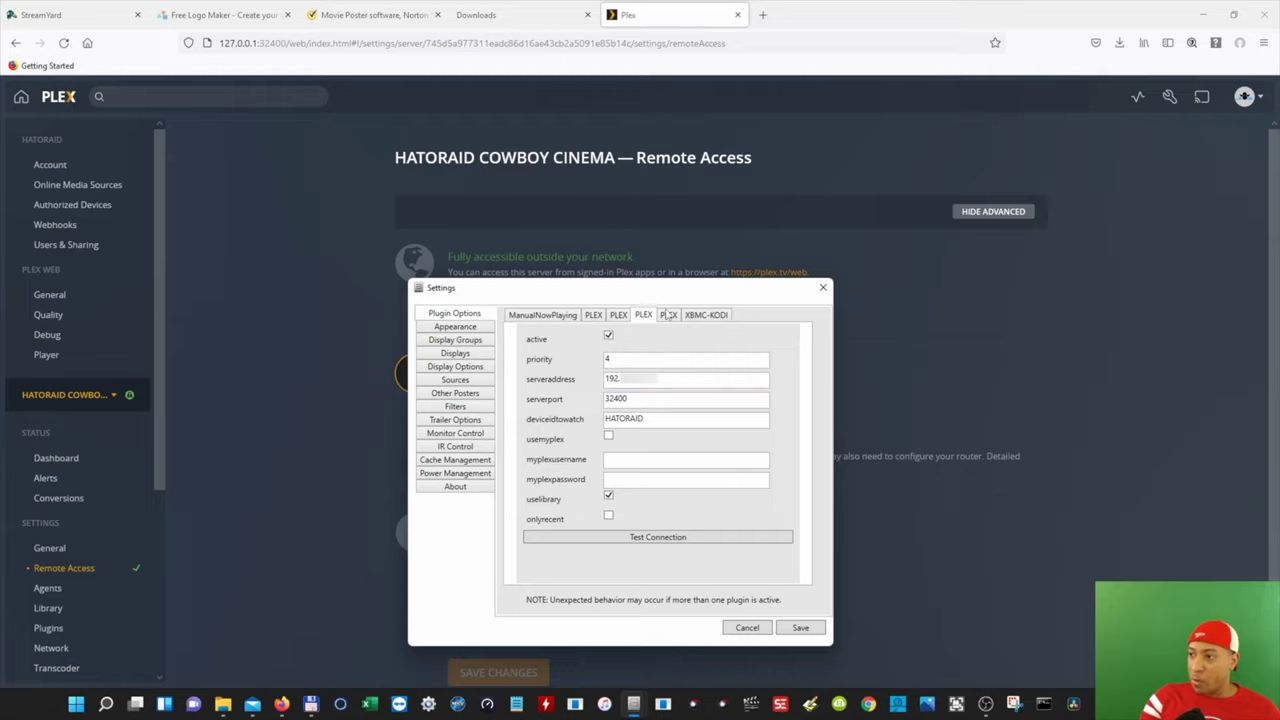
pyautogui.click(668, 315)
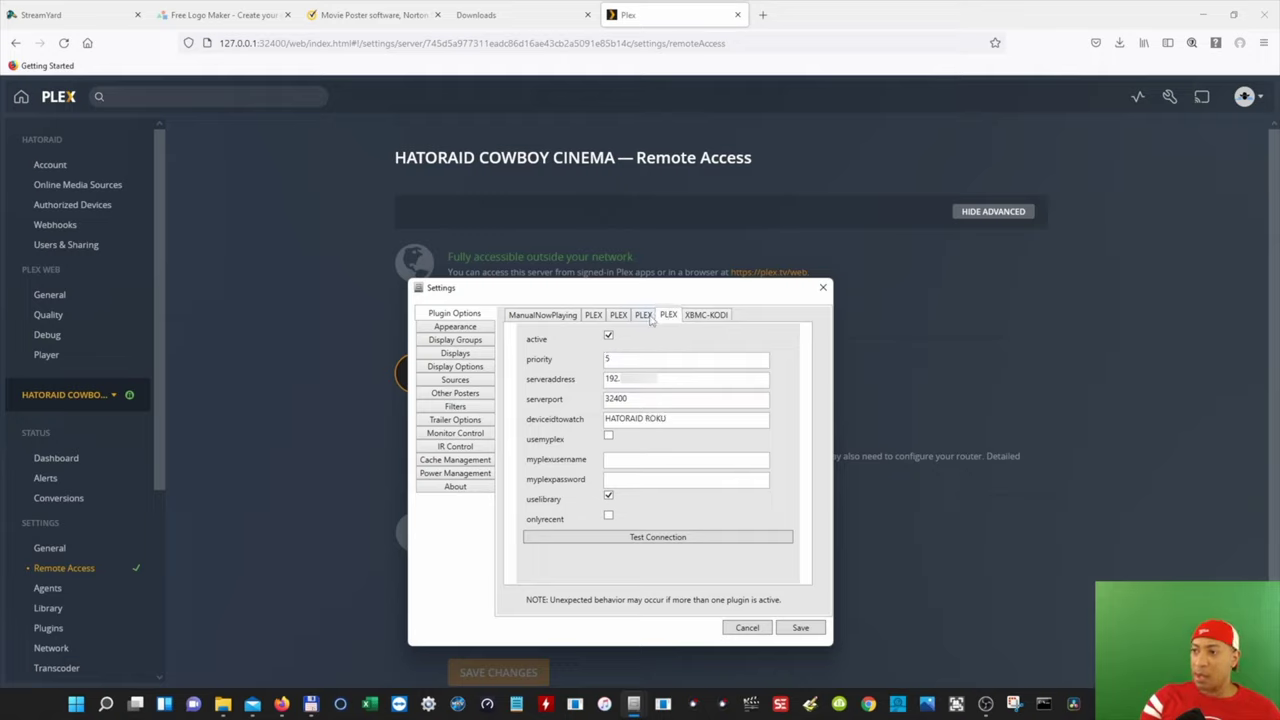
pyautogui.click(646, 317)
pyautogui.click(670, 317)
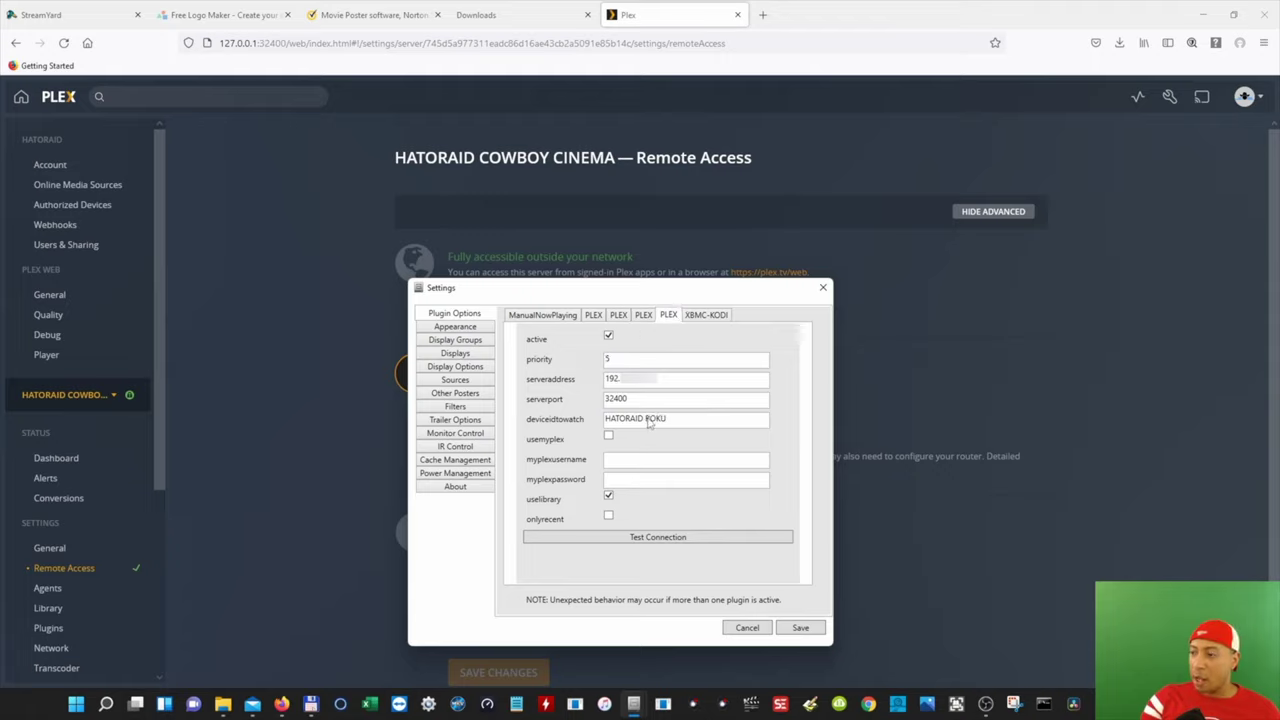
pyautogui.click(595, 316)
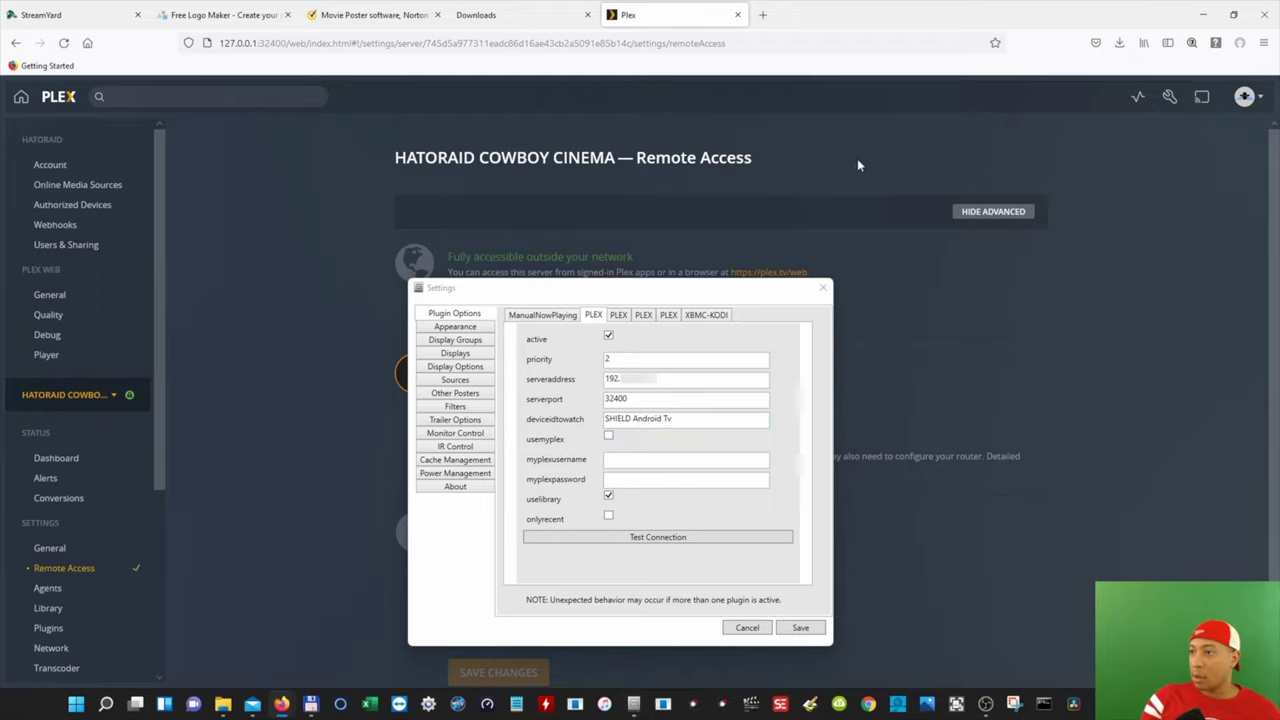
# Move the MoviePoster settings window out of the way and open the Authorized Devices list in Plex.
pyautogui.moveTo(500, 290); pyautogui.dragTo(1079, 702)
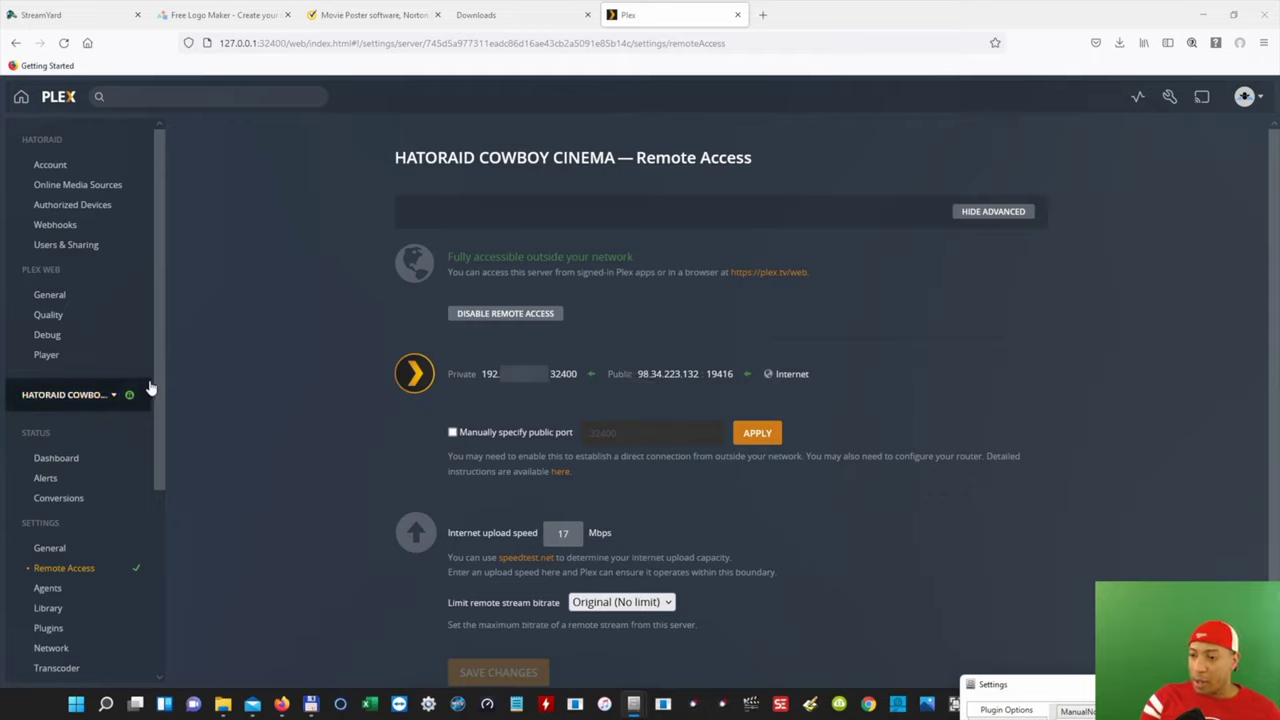
pyautogui.moveTo(159, 380); pyautogui.dragTo(168, 467)
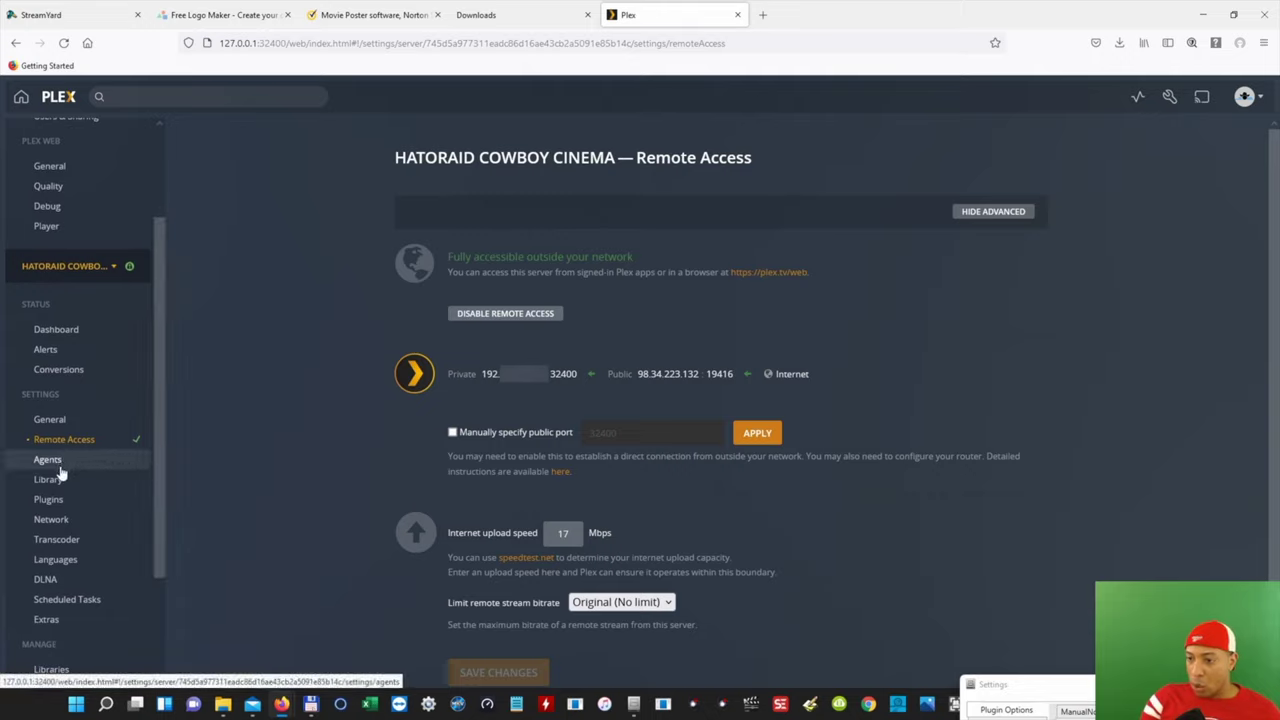
pyautogui.scroll(1, 164, 423)
pyautogui.scroll(1, 164, 415)
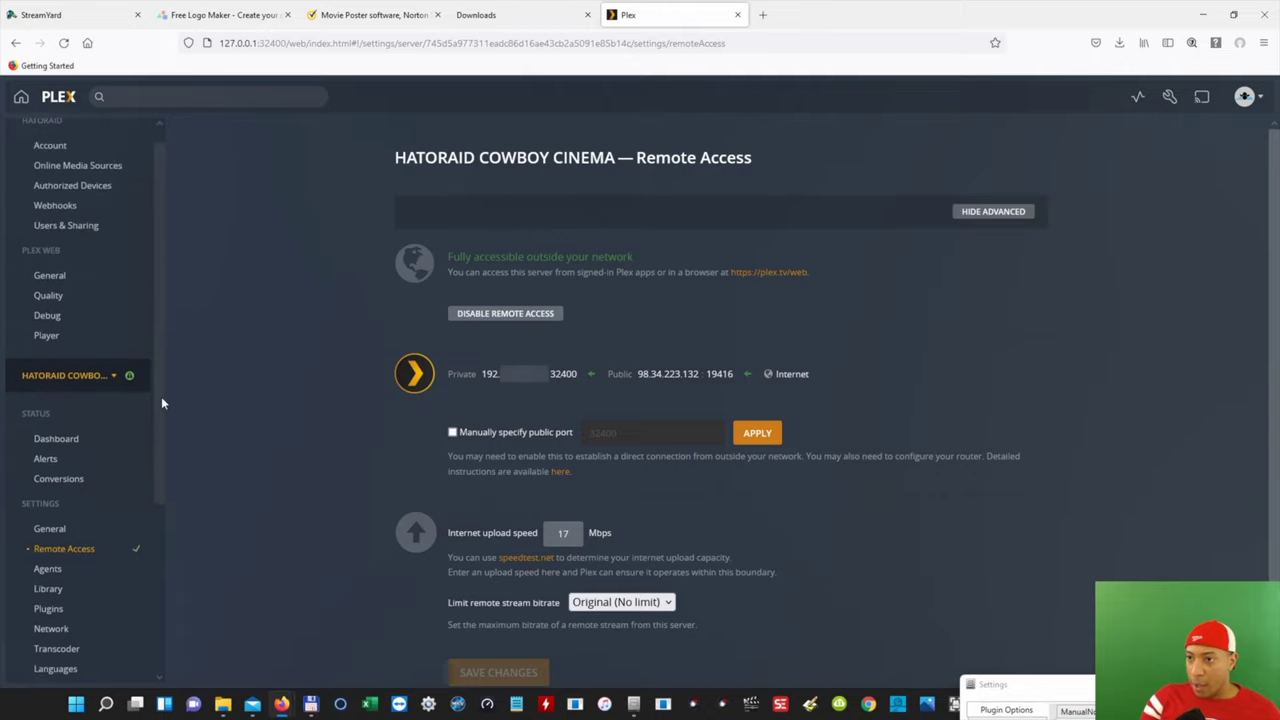
pyautogui.scroll(1, 161, 390)
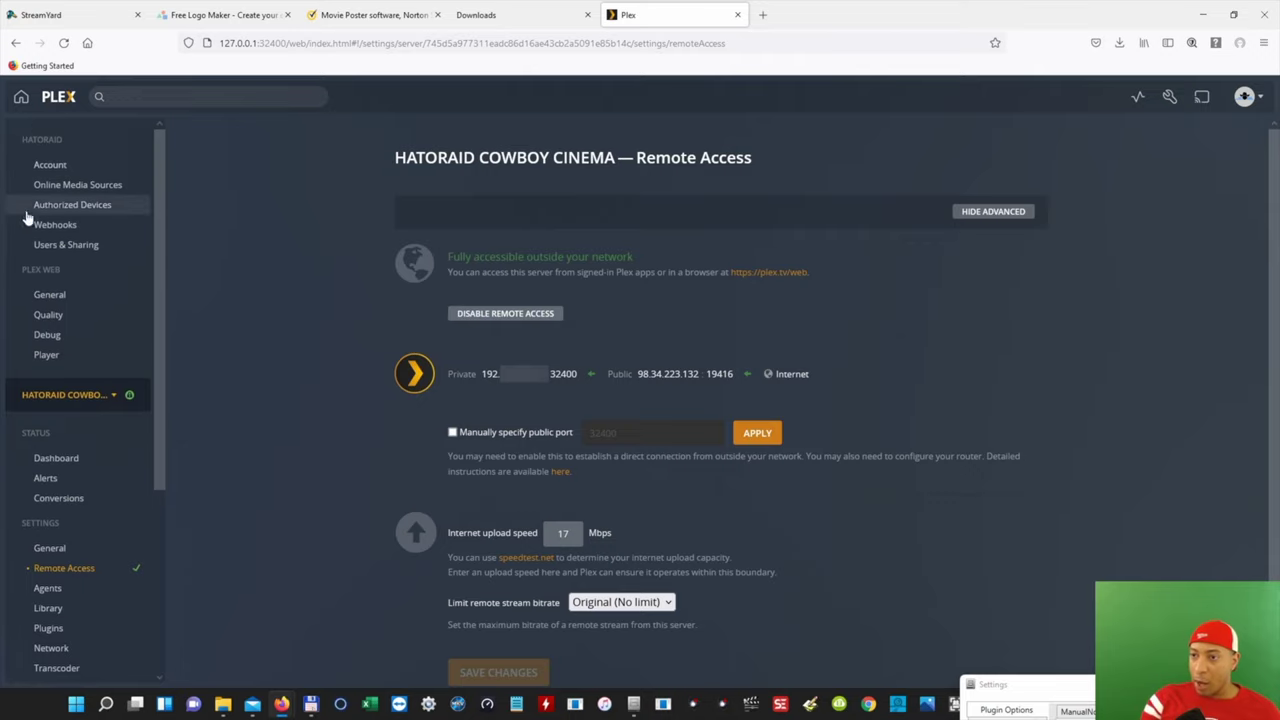
pyautogui.click(82, 206)
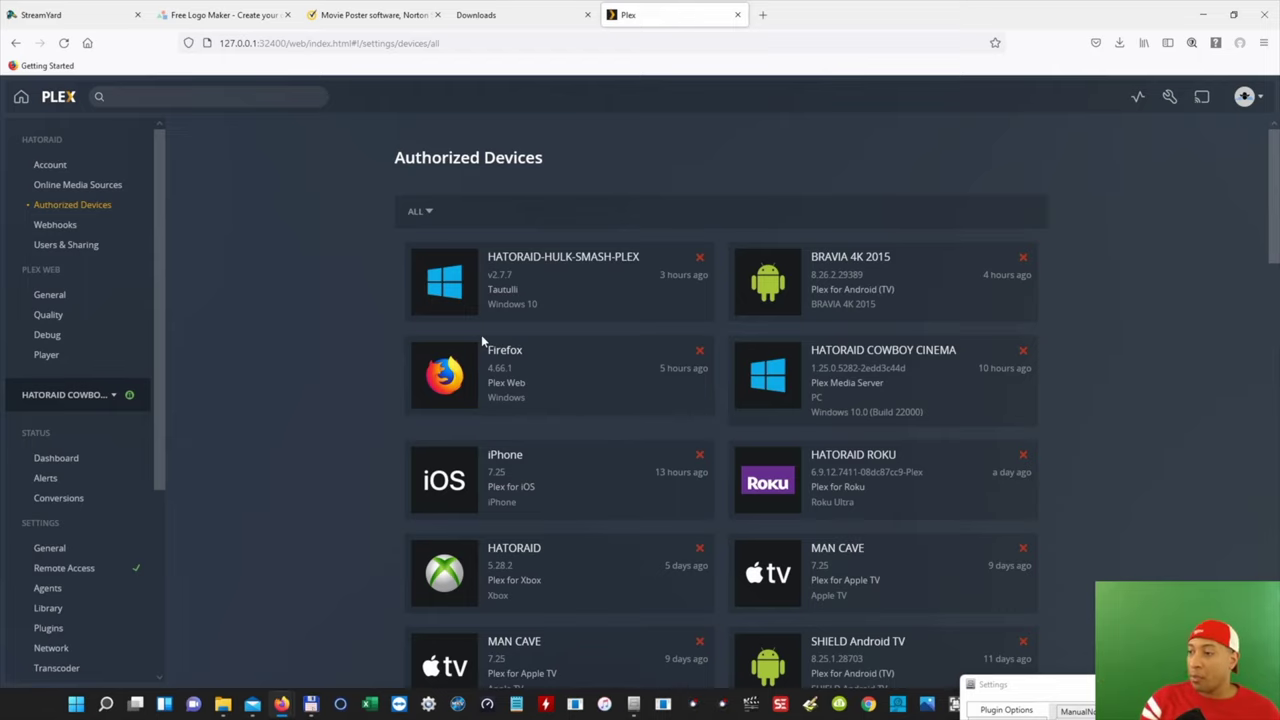
# Look through the authorized devices for the exact SHIELD Android TV and Apple TV names.
pyautogui.scroll(-1, 608, 451)
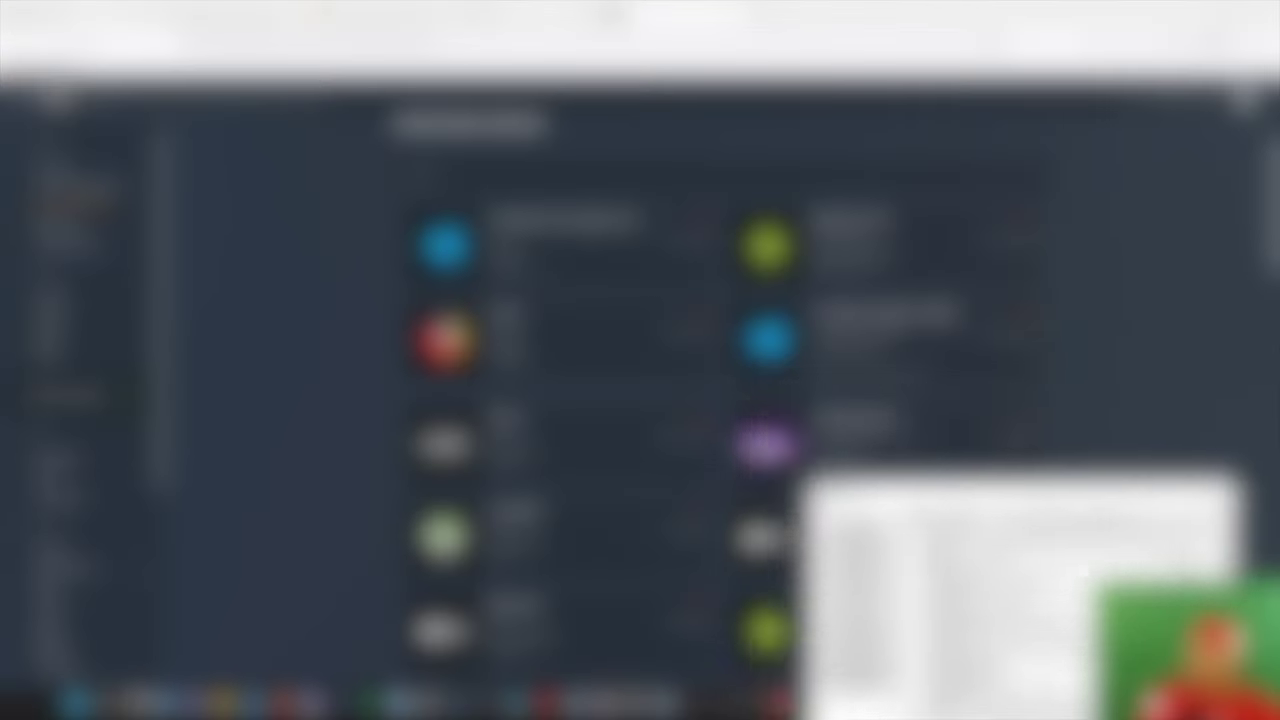
pyautogui.moveTo(1056, 690); pyautogui.dragTo(990, 668)
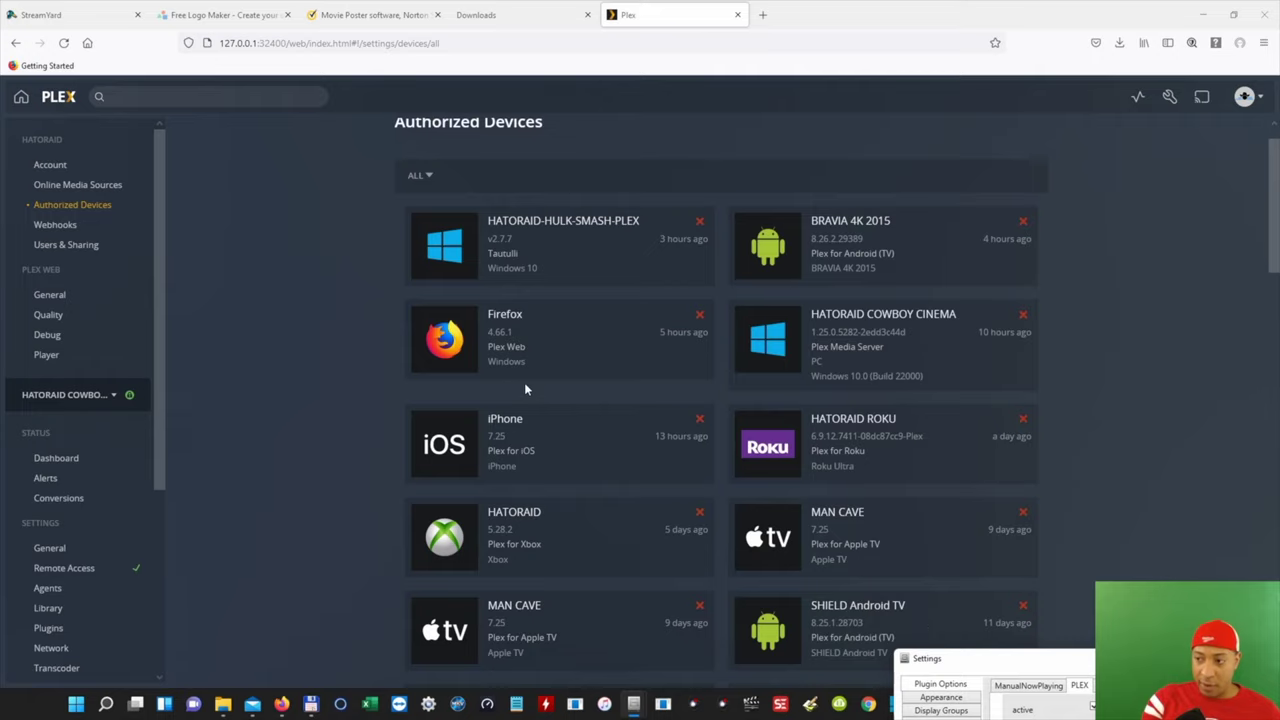
pyautogui.scroll(-2, 525, 385)
pyautogui.scroll(-3, 614, 400)
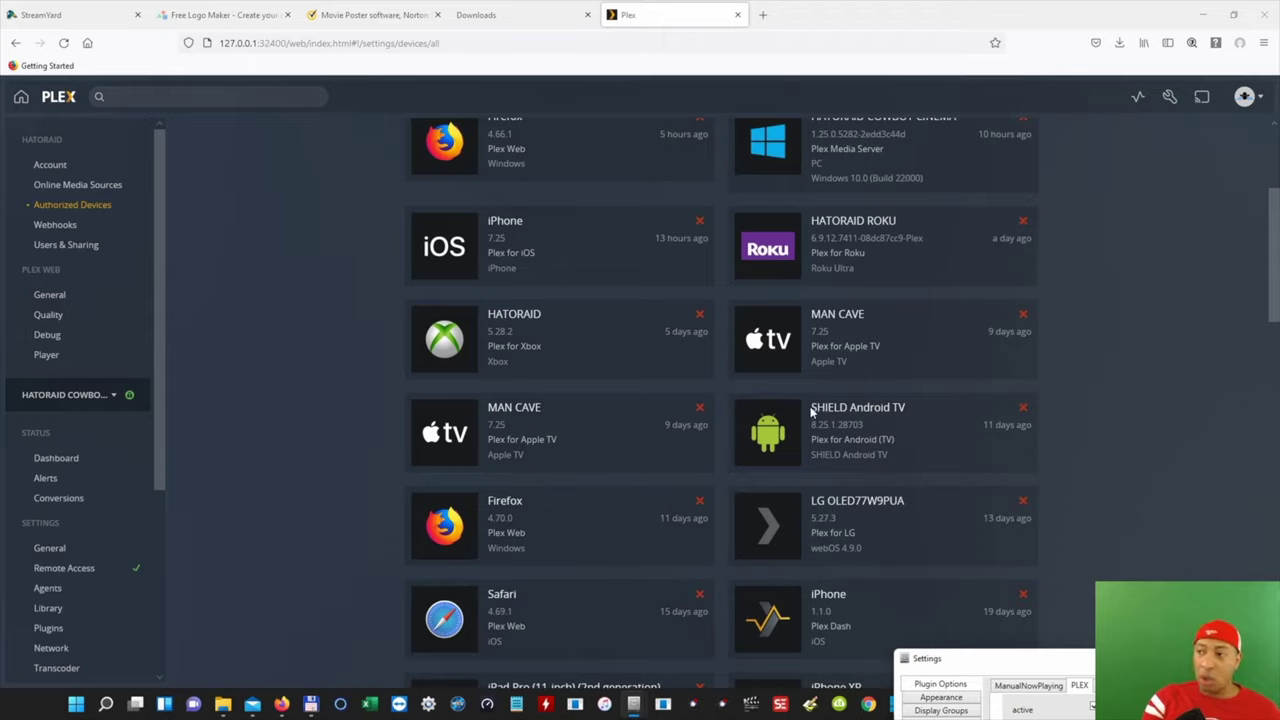
pyautogui.moveTo(810, 408); pyautogui.dragTo(890, 408)
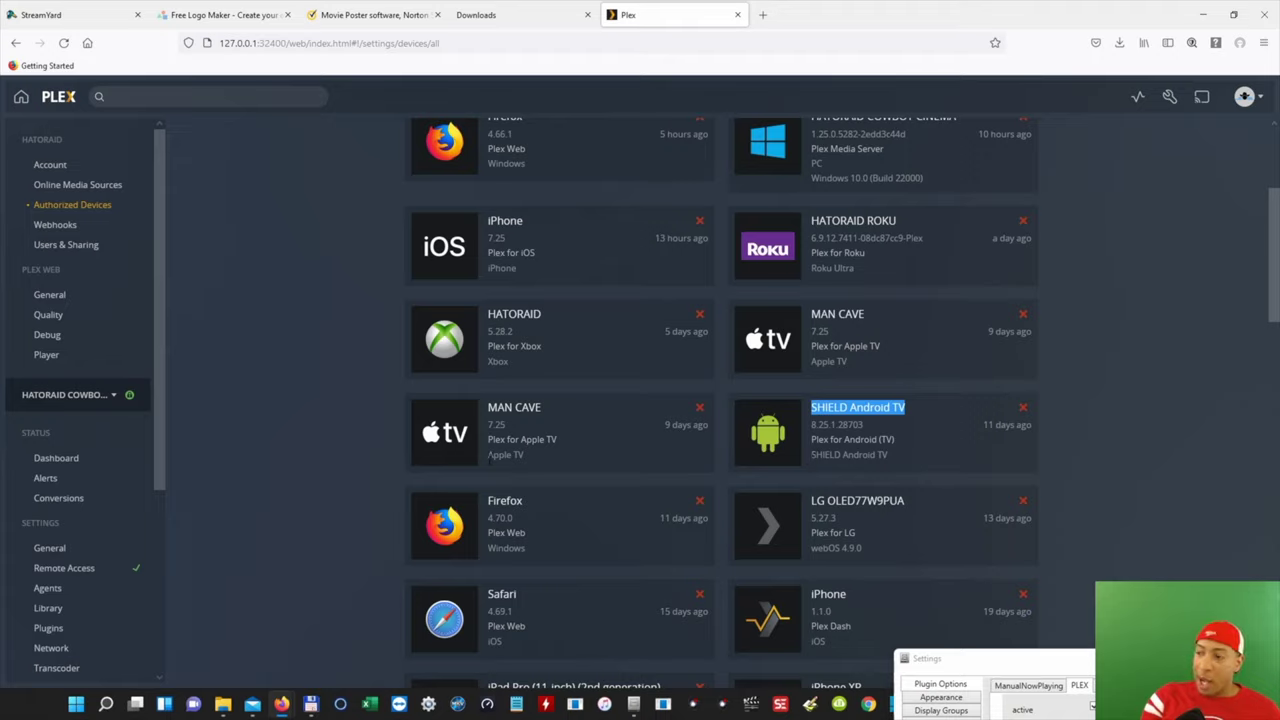
pyautogui.moveTo(487, 455); pyautogui.dragTo(535, 463)
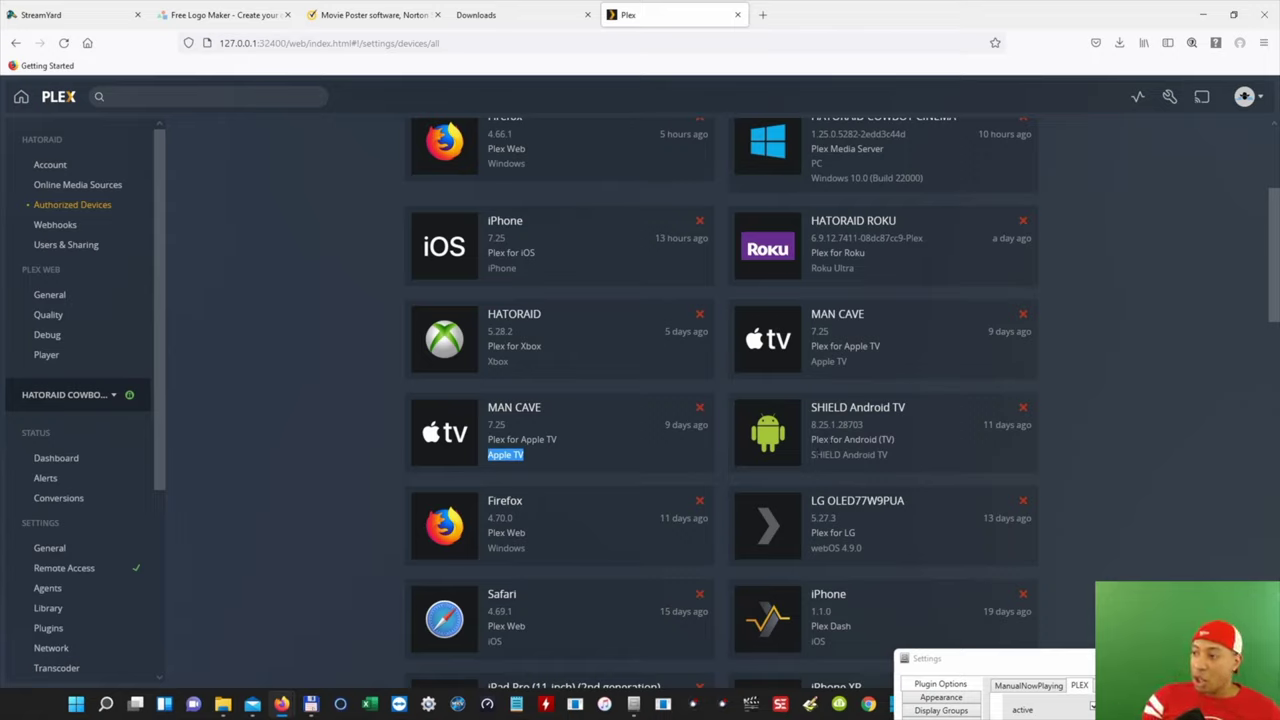
# Copy the device name SHIELD Android TV from Plex into the first PLEX plugin's deviceidtowatch value and close the settings.
pyautogui.moveTo(810, 408); pyautogui.dragTo(909, 420)
pyautogui.rightClick(888, 405)
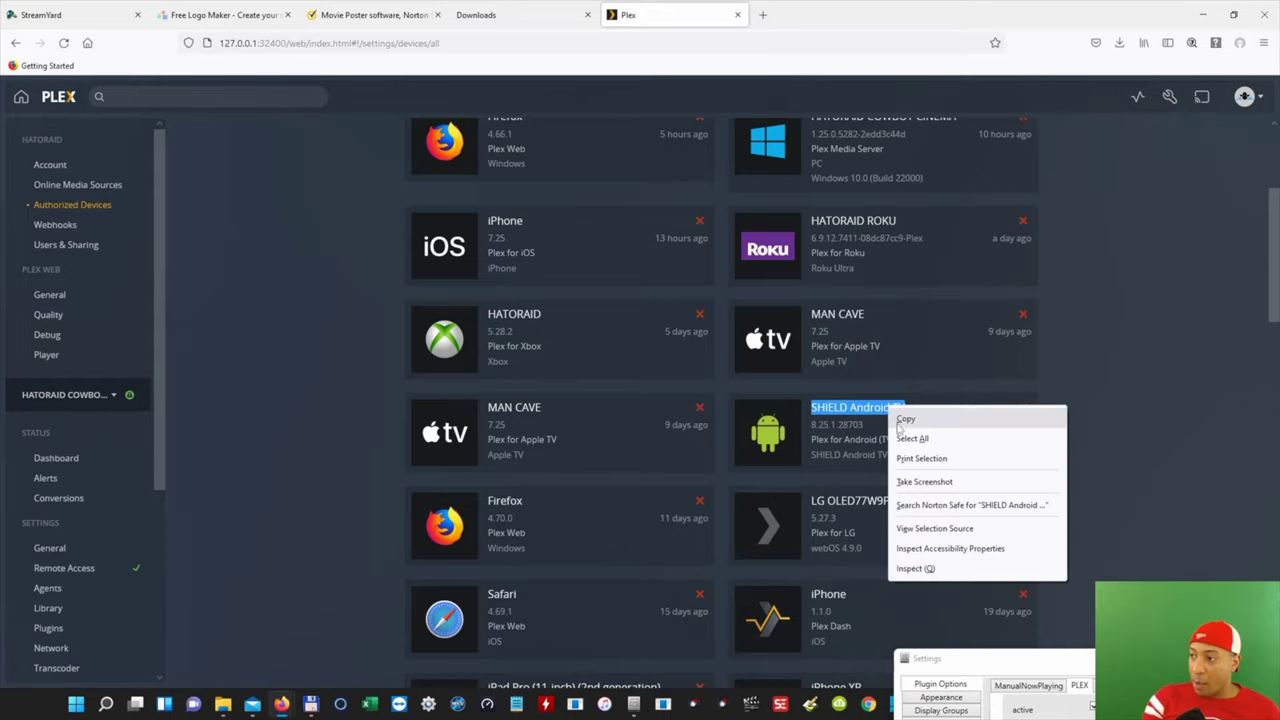
pyautogui.click(900, 424)
pyautogui.moveTo(990, 665); pyautogui.dragTo(530, 177)
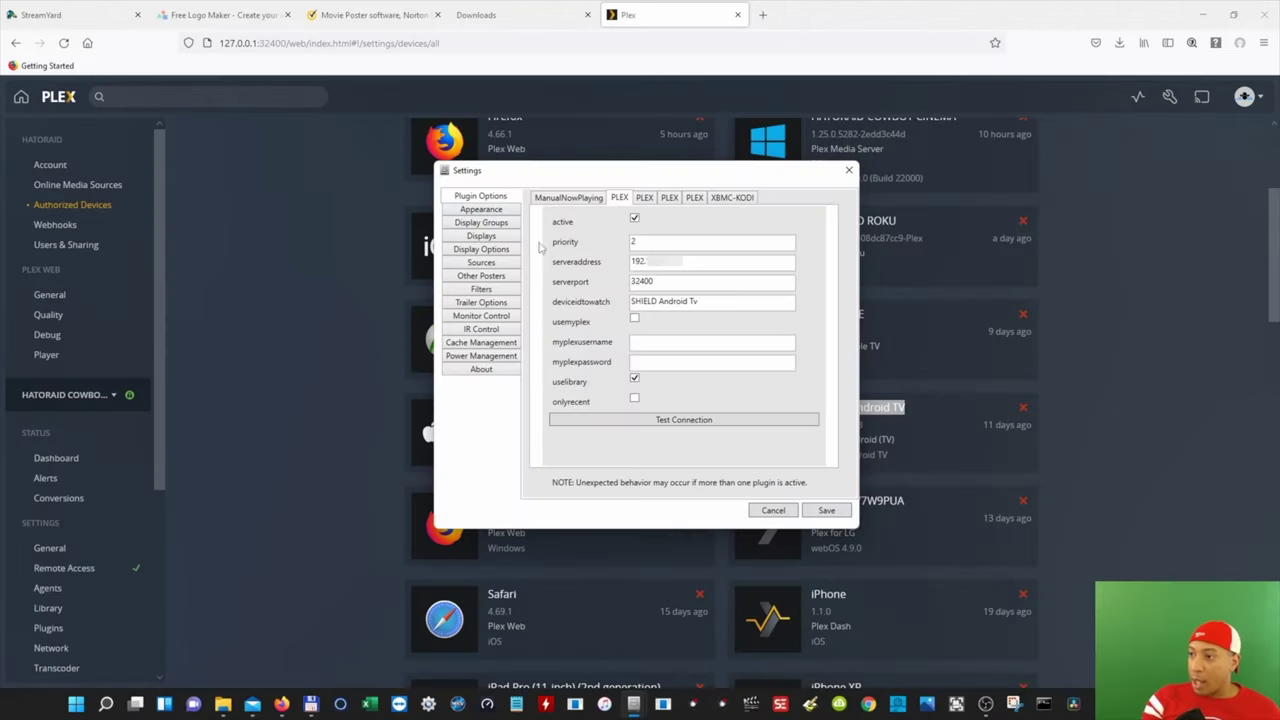
pyautogui.click(706, 304)
pyautogui.moveTo(706, 304); pyautogui.dragTo(622, 304)
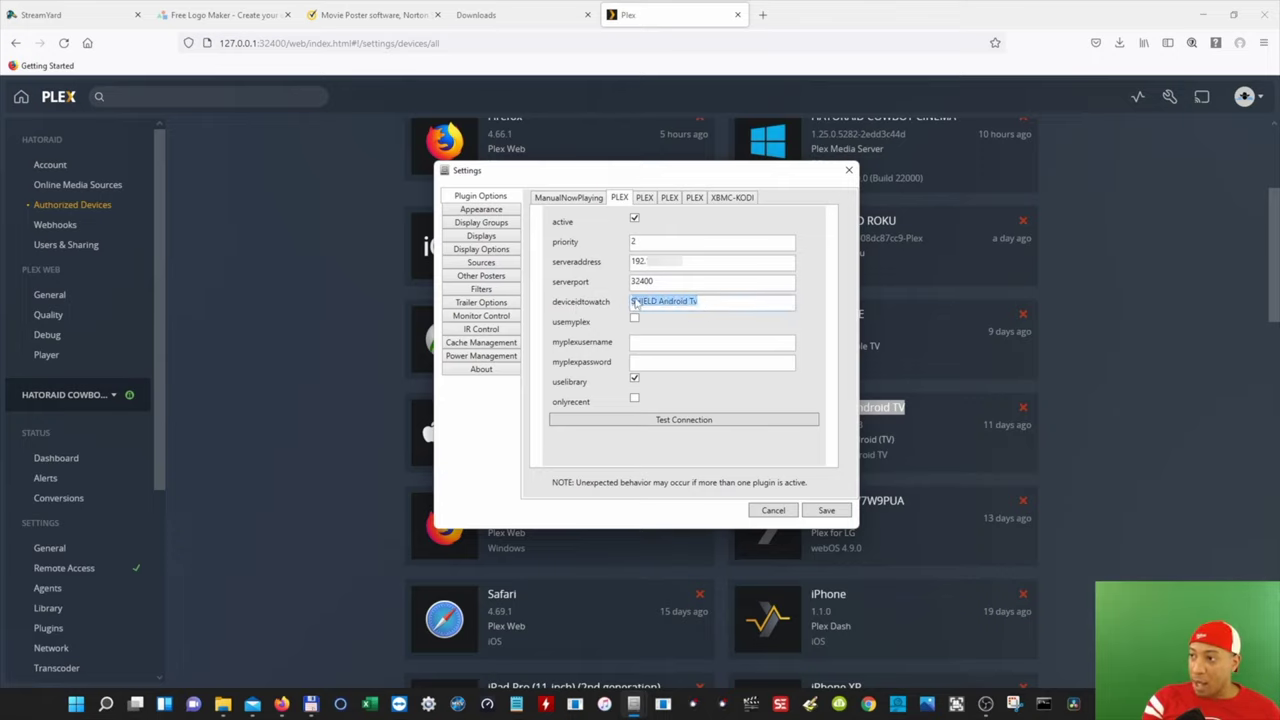
pyautogui.rightClick(632, 303)
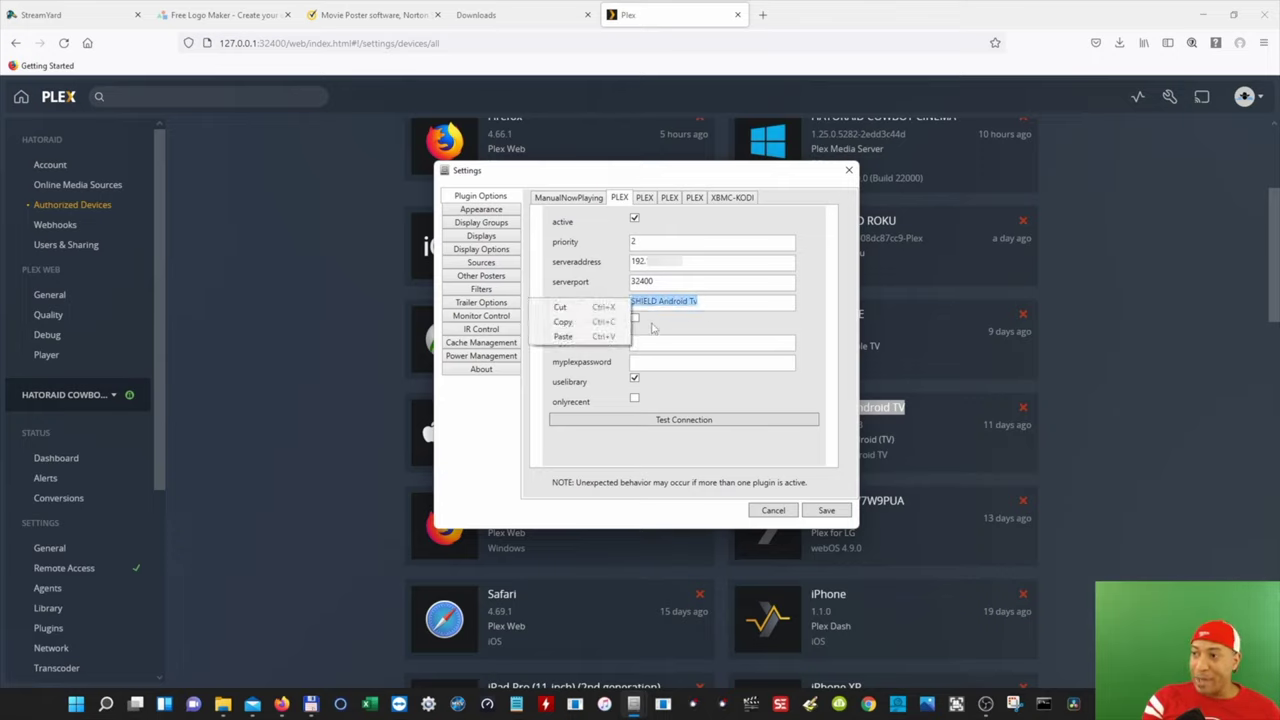
pyautogui.click(566, 337)
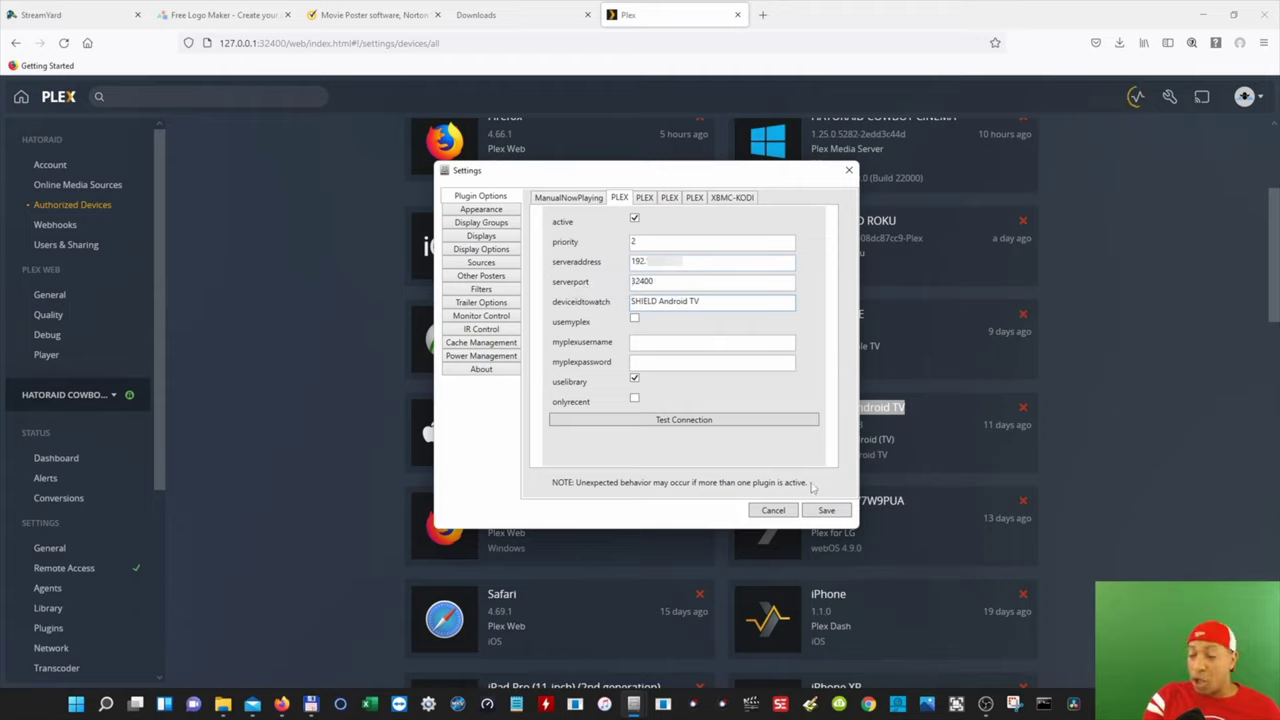
pyautogui.click(771, 514)
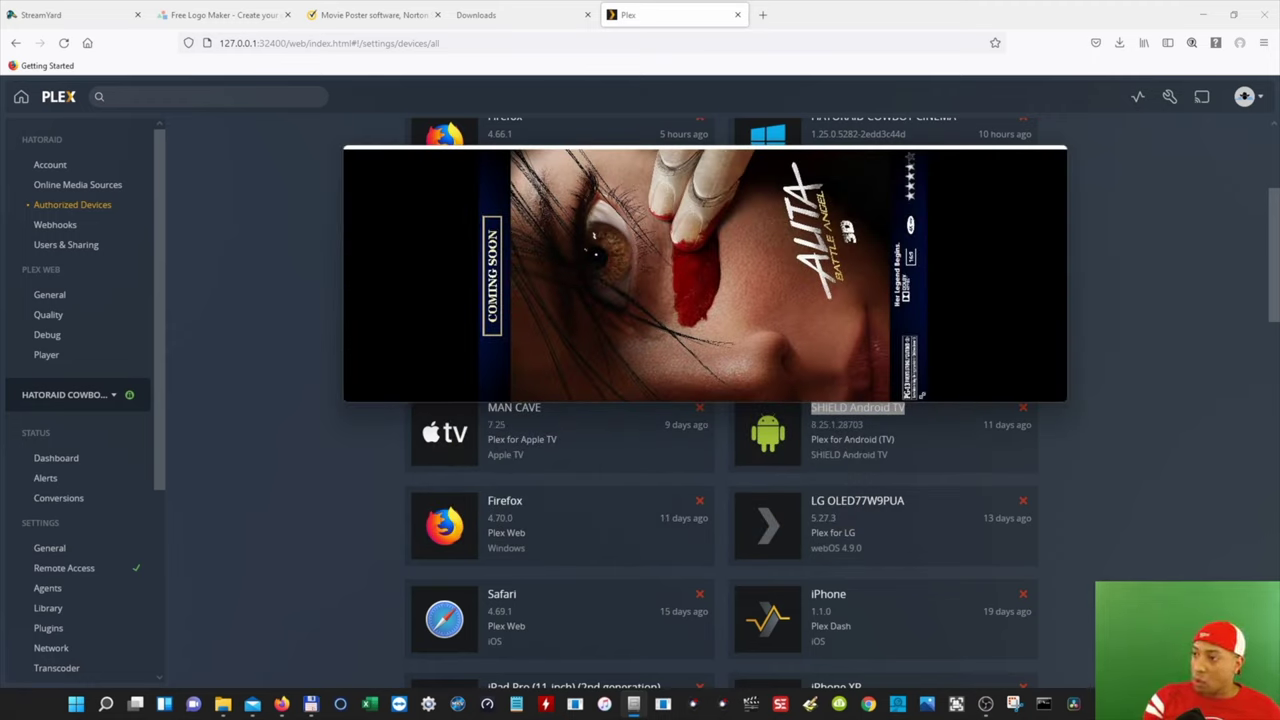
# Reopen MoviePoster's settings, test the first PLEX plugin's connection to the server, and close the settings.
pyautogui.moveTo(411, 189); pyautogui.dragTo(281, 223)
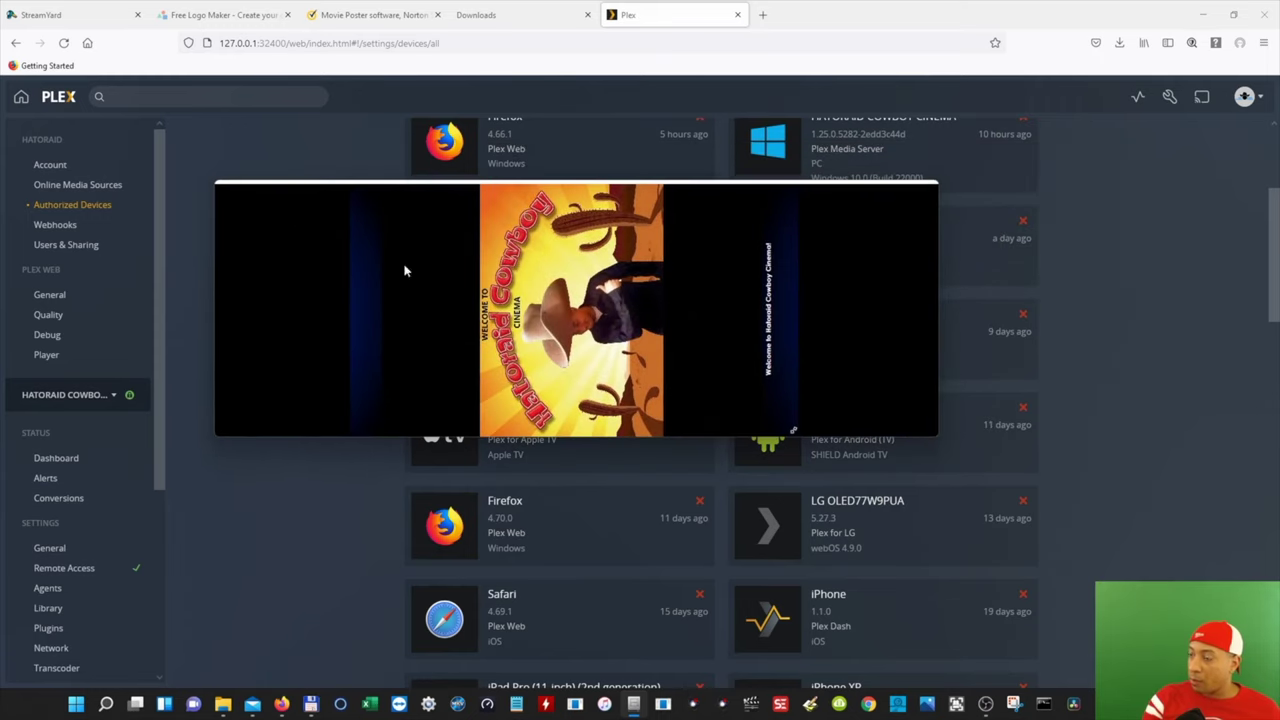
pyautogui.rightClick(541, 287)
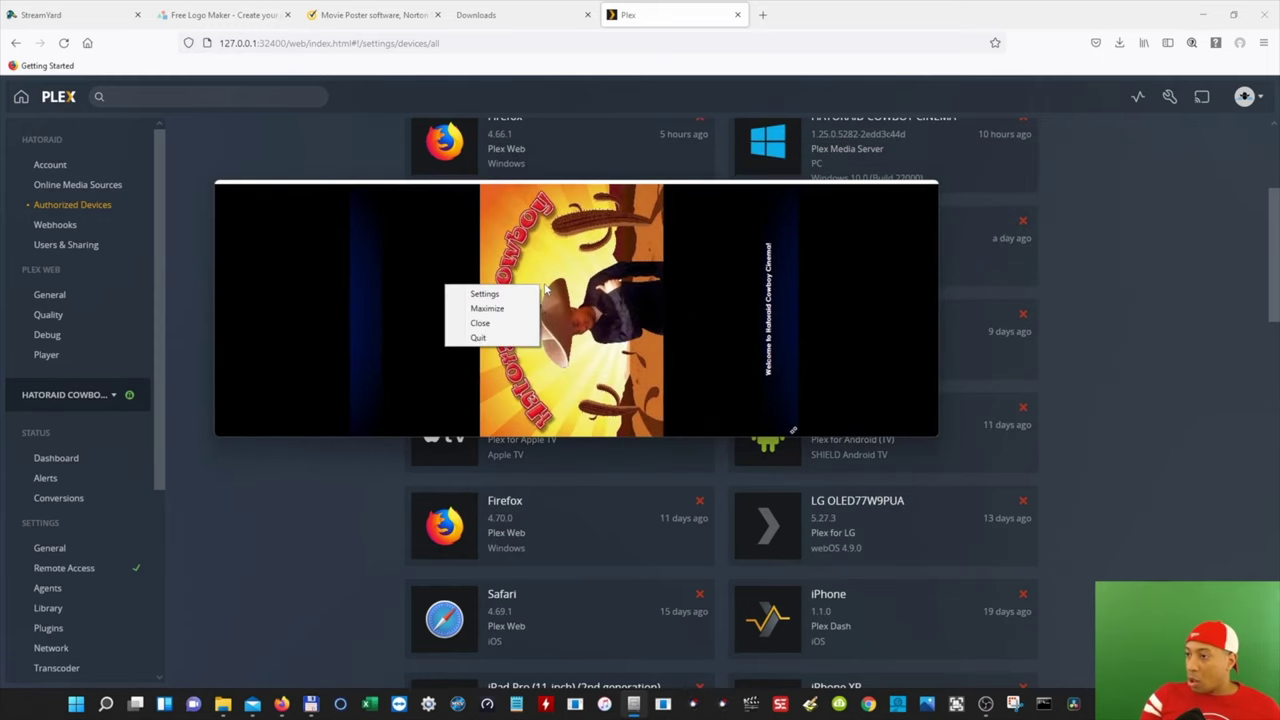
pyautogui.click(492, 296)
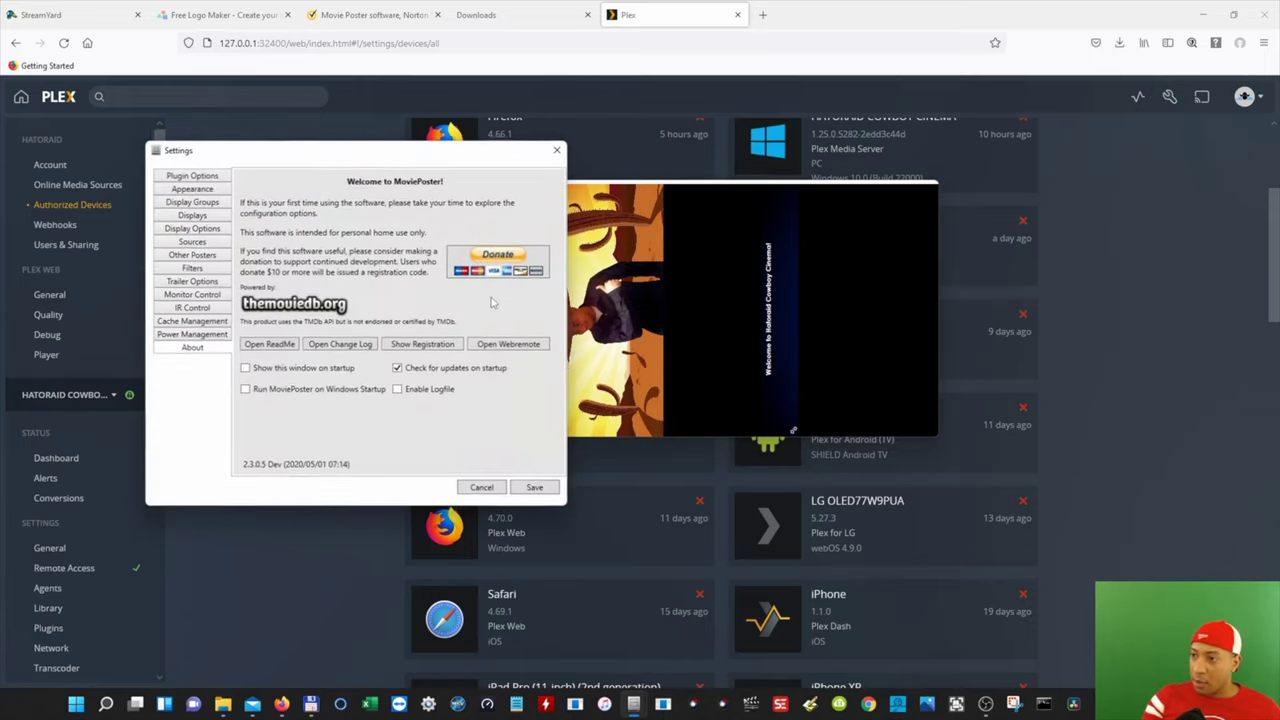
pyautogui.click(172, 181)
pyautogui.click(329, 180)
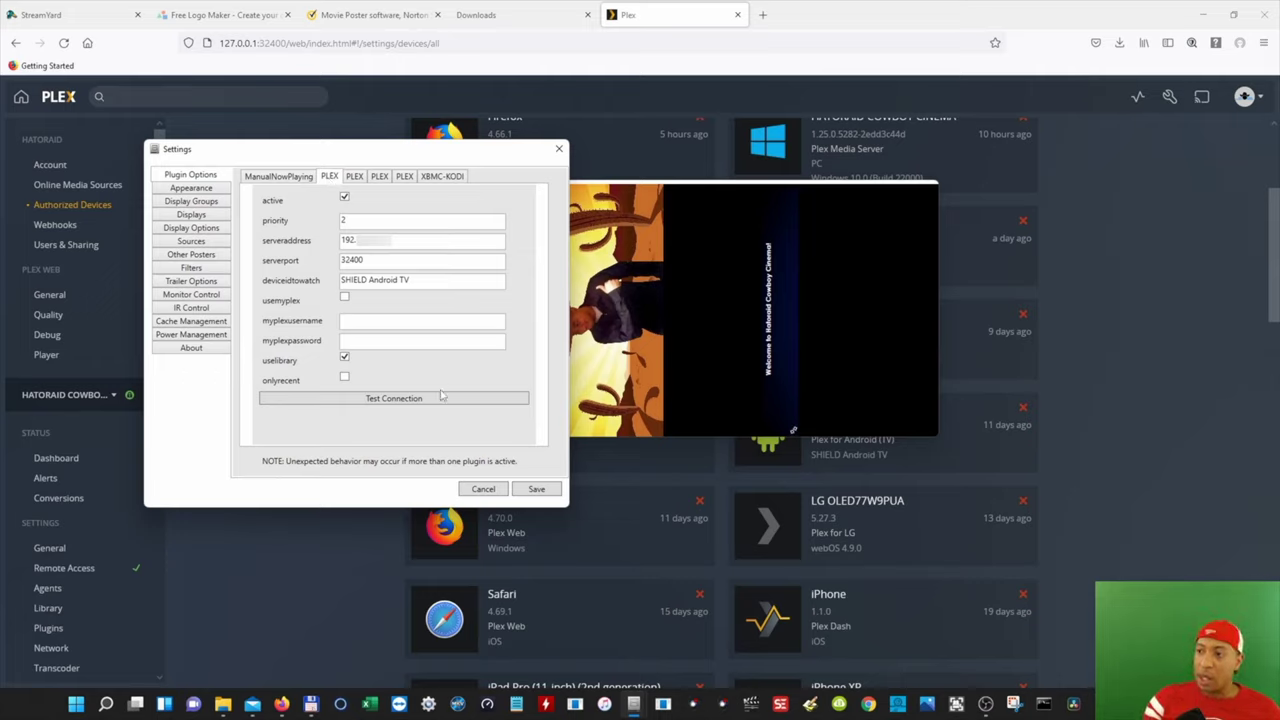
pyautogui.click(406, 400)
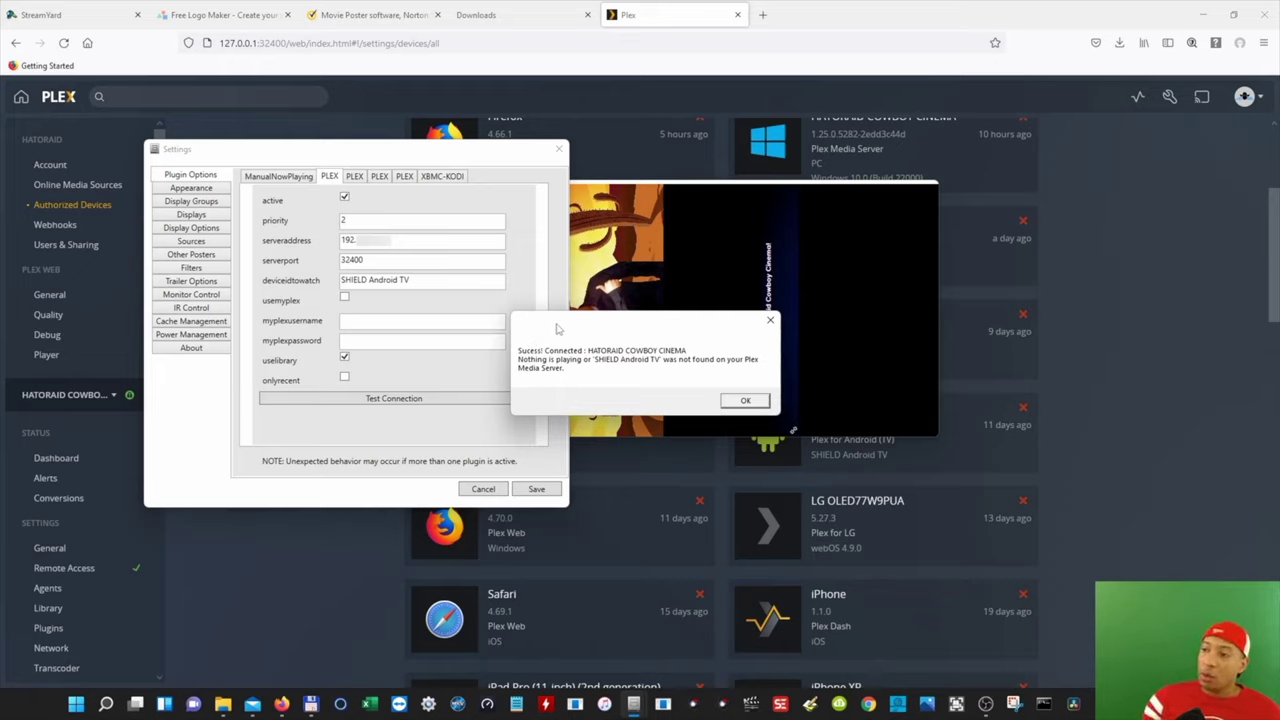
pyautogui.moveTo(560, 328); pyautogui.dragTo(494, 292)
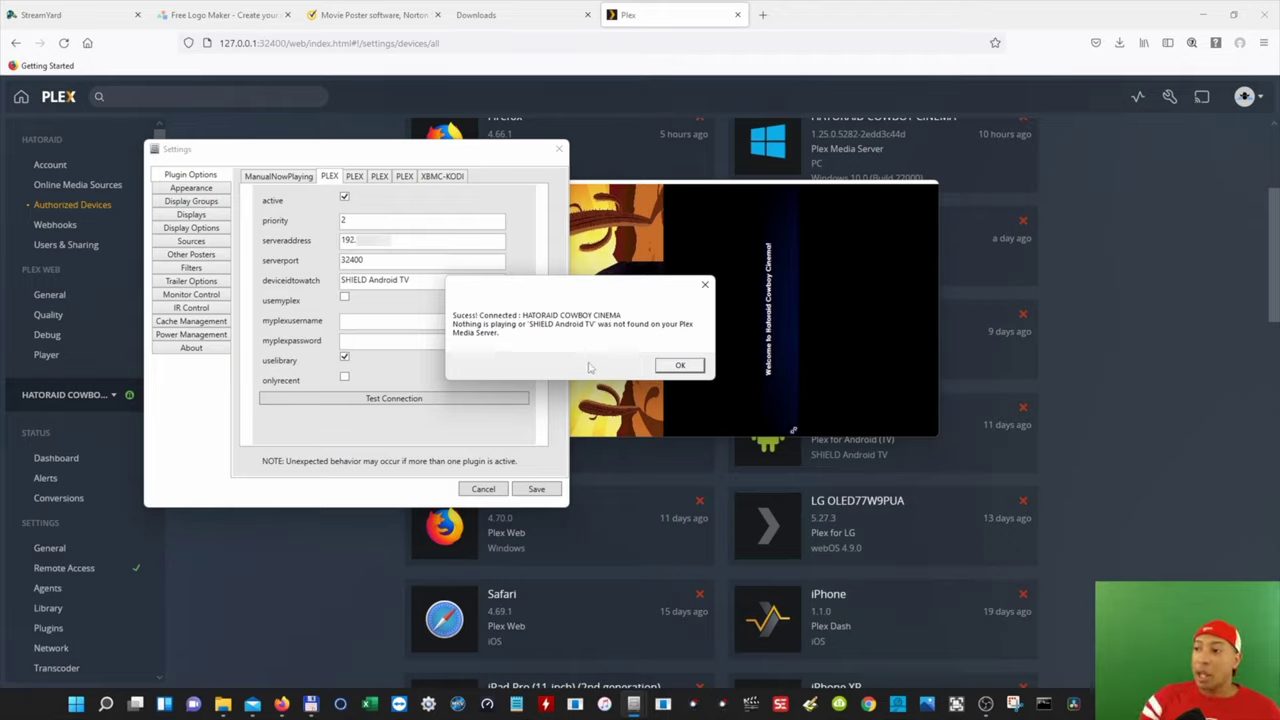
pyautogui.click(662, 366)
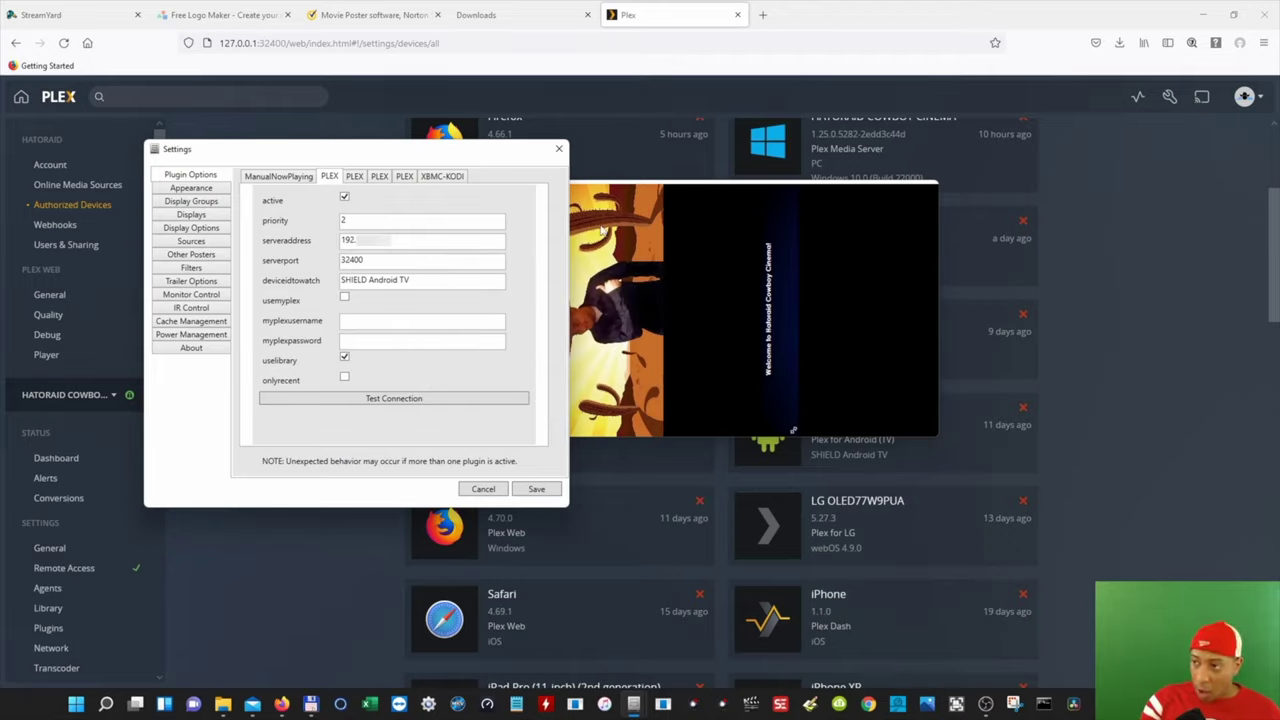
pyautogui.click(559, 148)
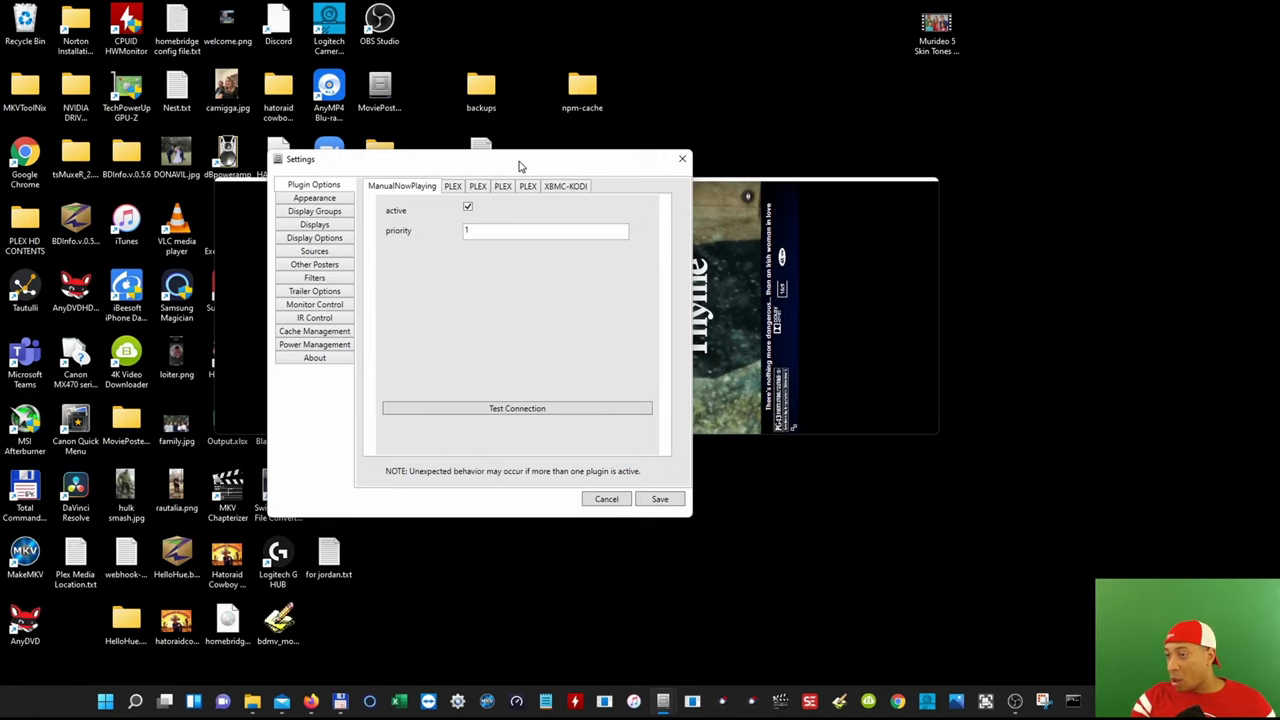
# Bring up the Plugins folder window in File Explorer and move the MoviePoster settings window out of its way.
pyautogui.moveTo(520, 167); pyautogui.dragTo(492, 173)
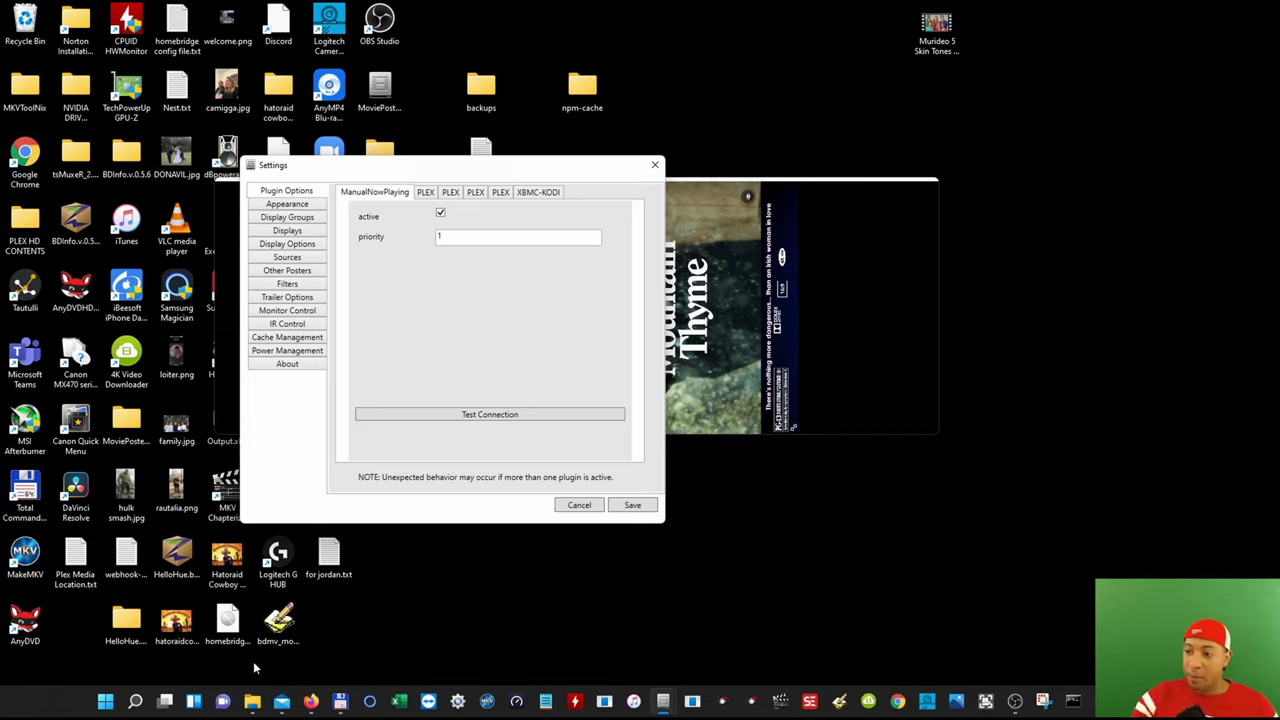
pyautogui.click(248, 698)
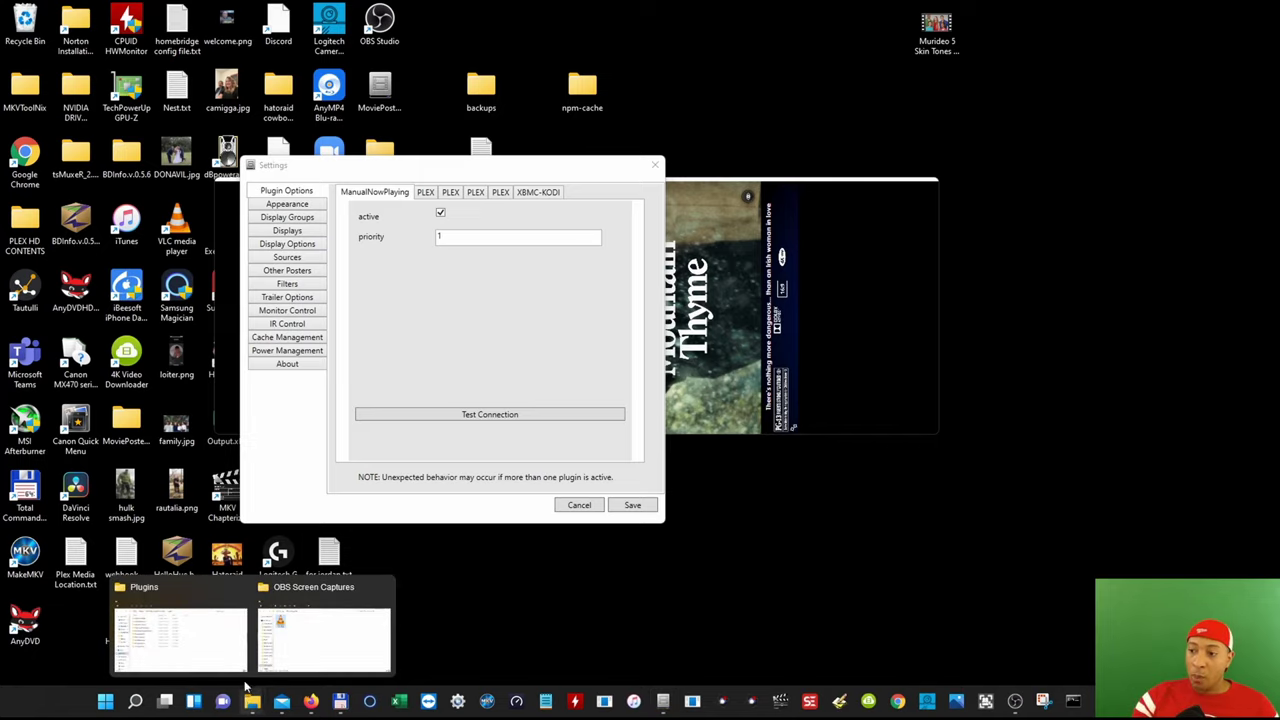
pyautogui.click(242, 664)
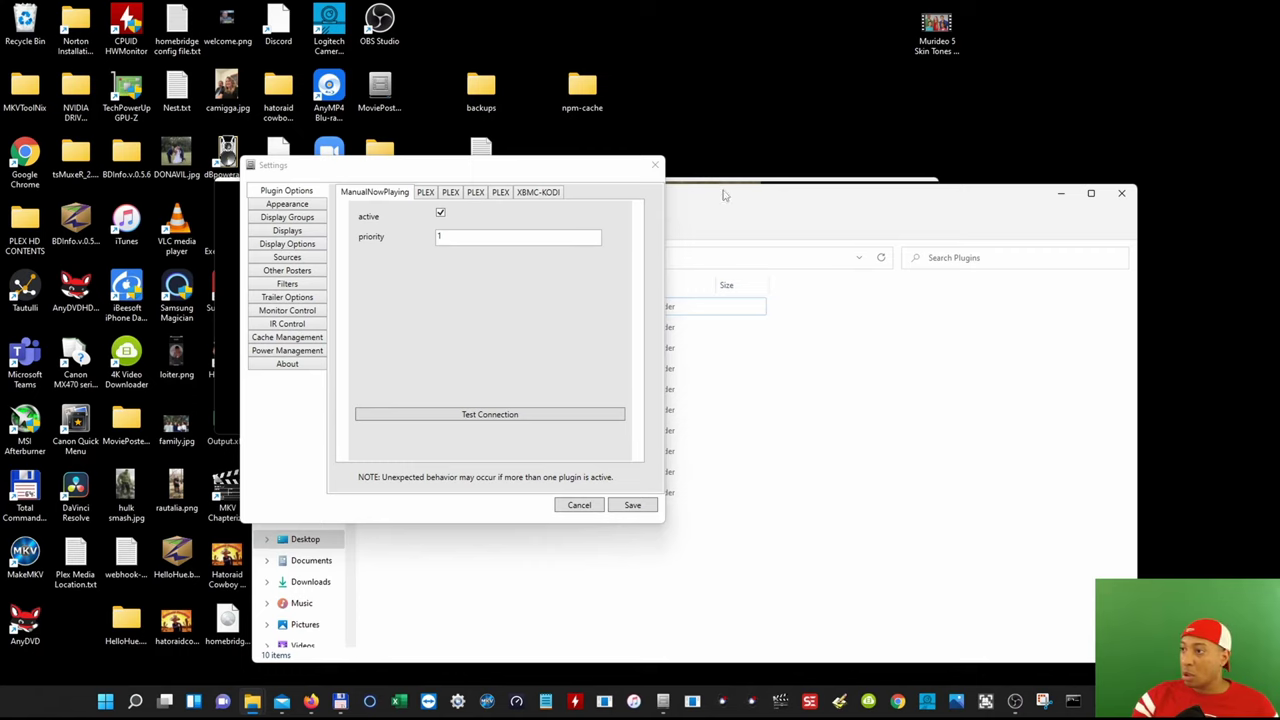
pyautogui.moveTo(725, 195); pyautogui.dragTo(709, 125)
pyautogui.click(466, 175)
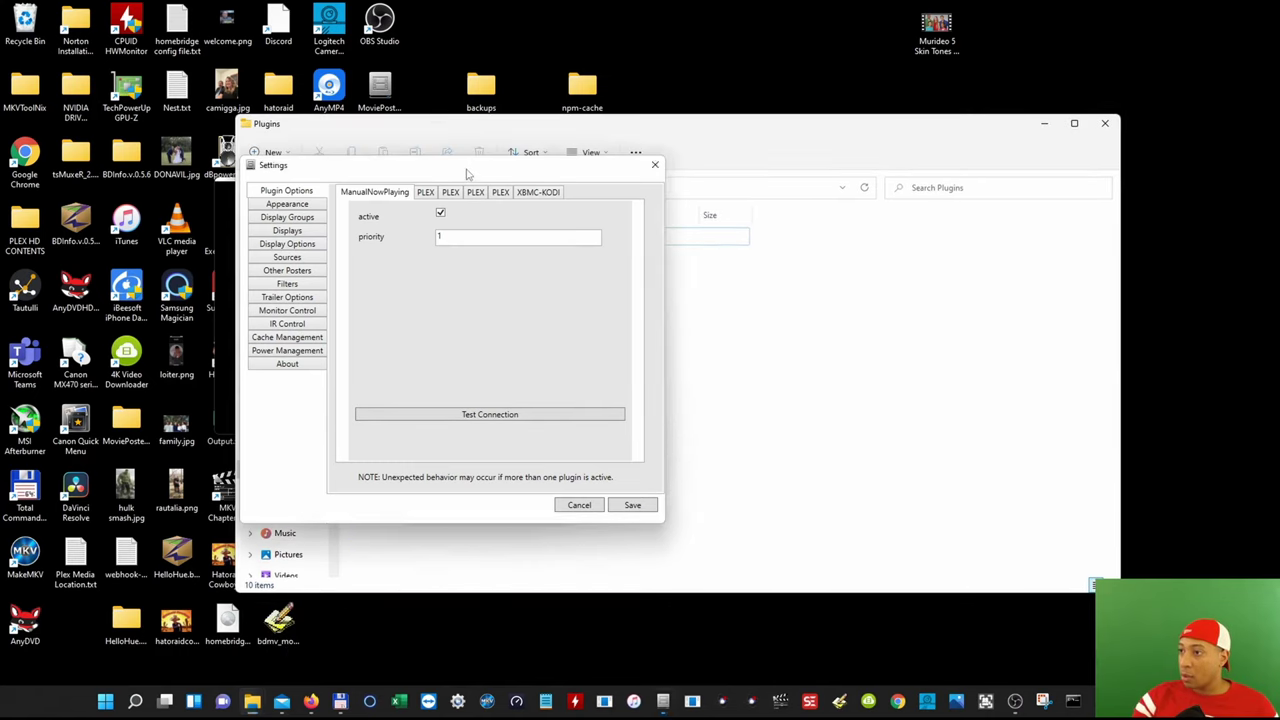
pyautogui.moveTo(466, 175); pyautogui.dragTo(1172, 603)
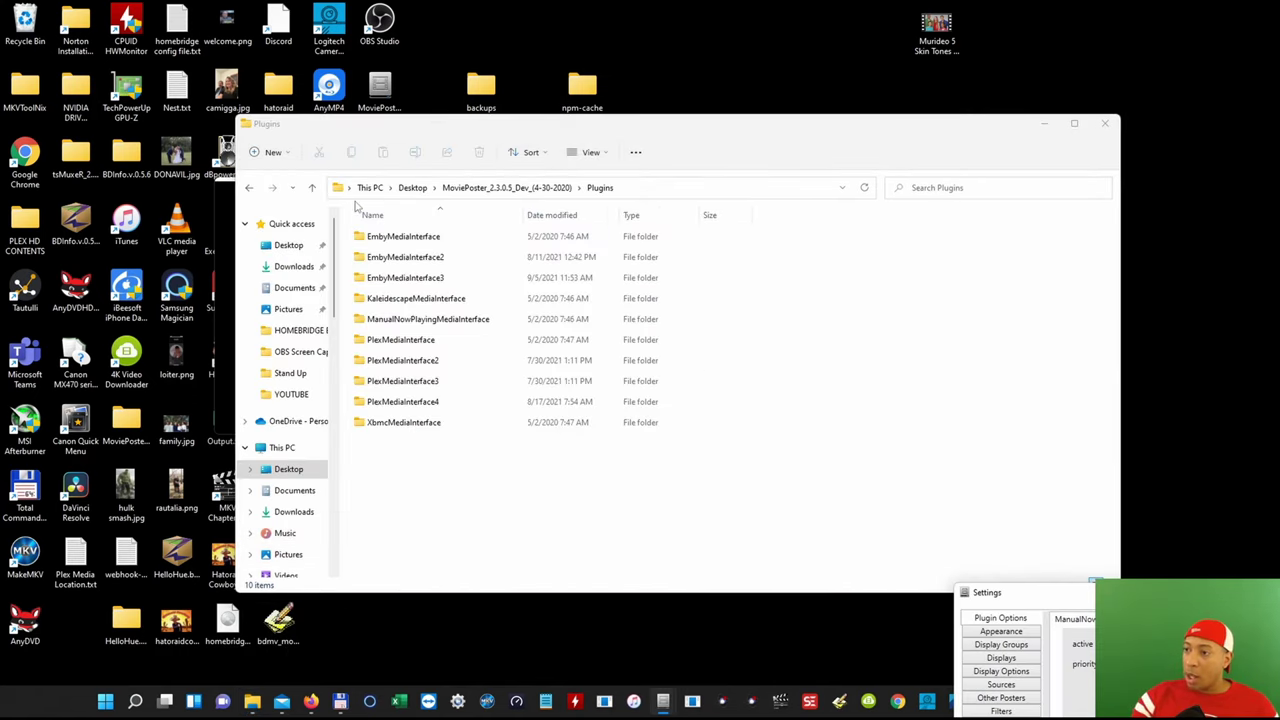
# Browse from Desktop through MoviePoster_2.3.0.5_Dev_(4-30-2020) to its Plugins folder and show the first PLEX plugin's settings alongside it.
pyautogui.click(410, 190)
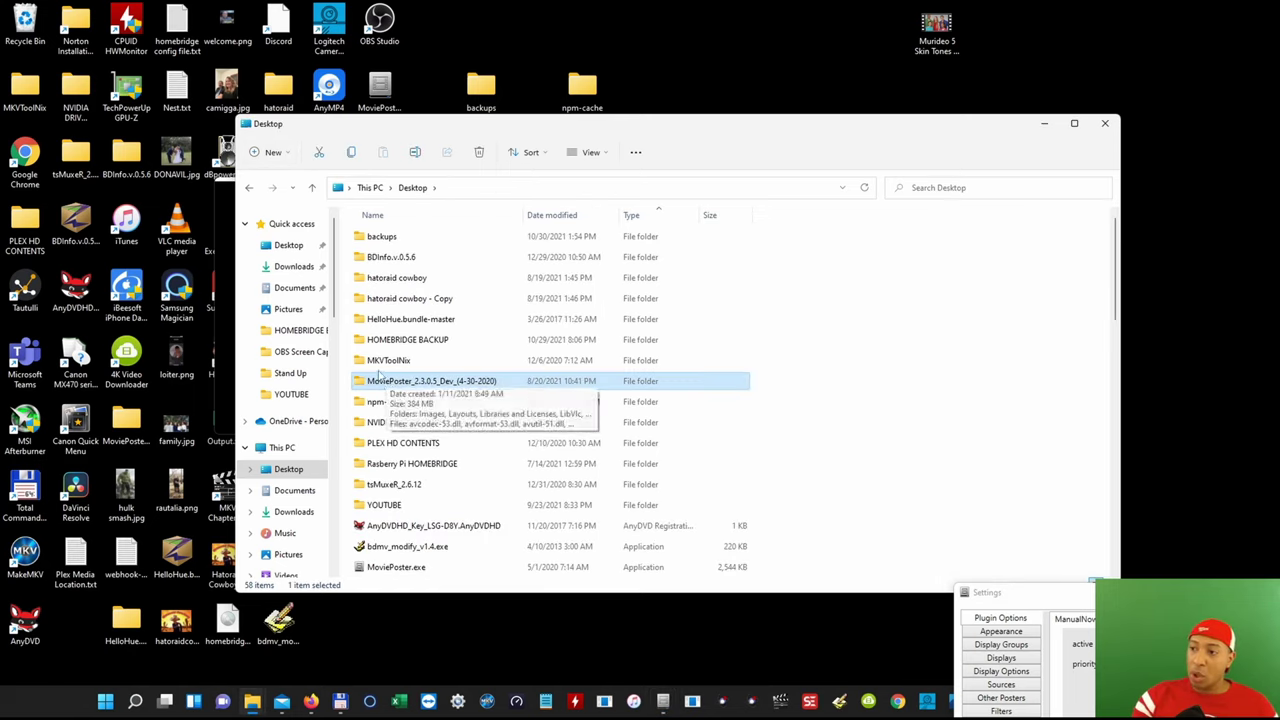
pyautogui.doubleClick(416, 383)
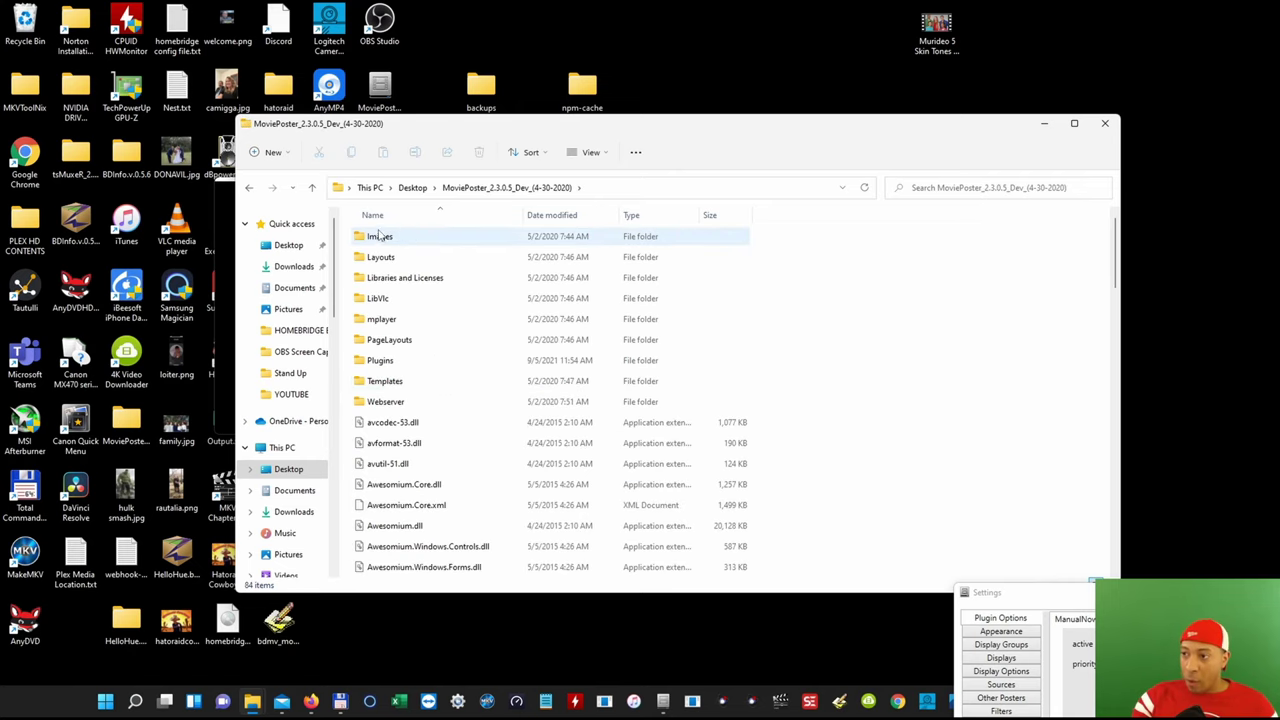
pyautogui.doubleClick(379, 361)
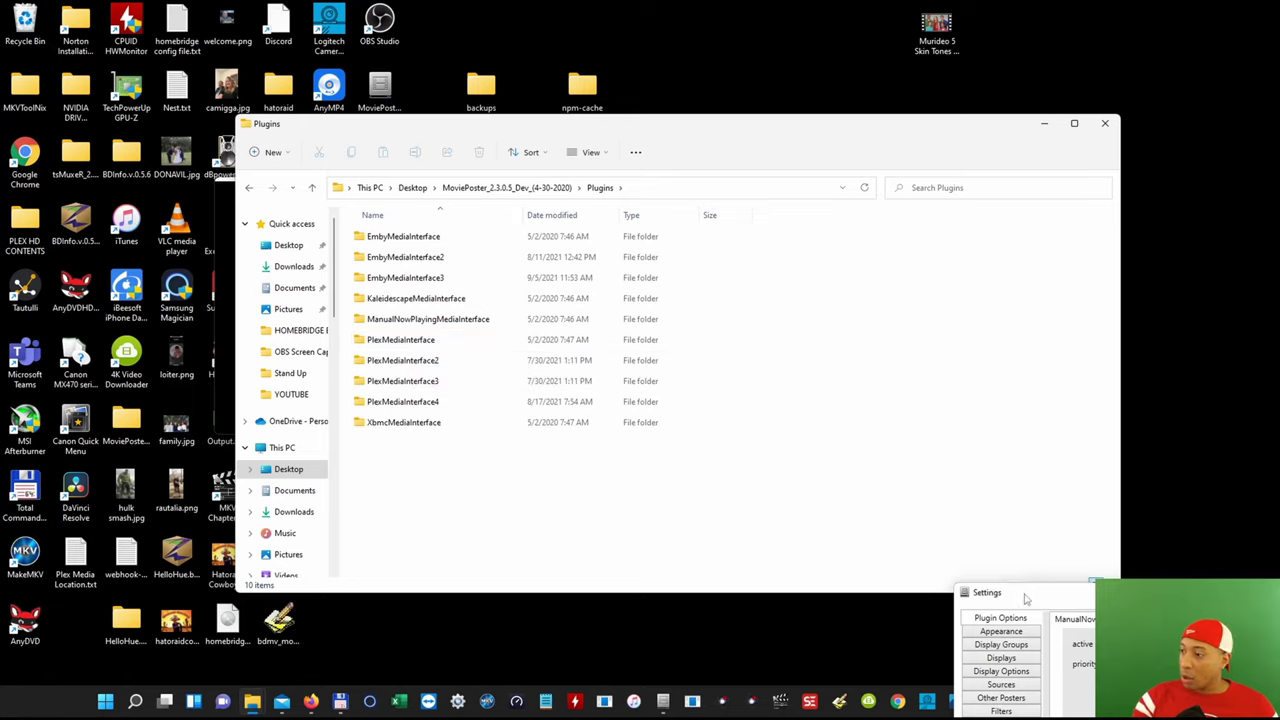
pyautogui.moveTo(990, 592); pyautogui.dragTo(703, 234)
pyautogui.click(852, 263)
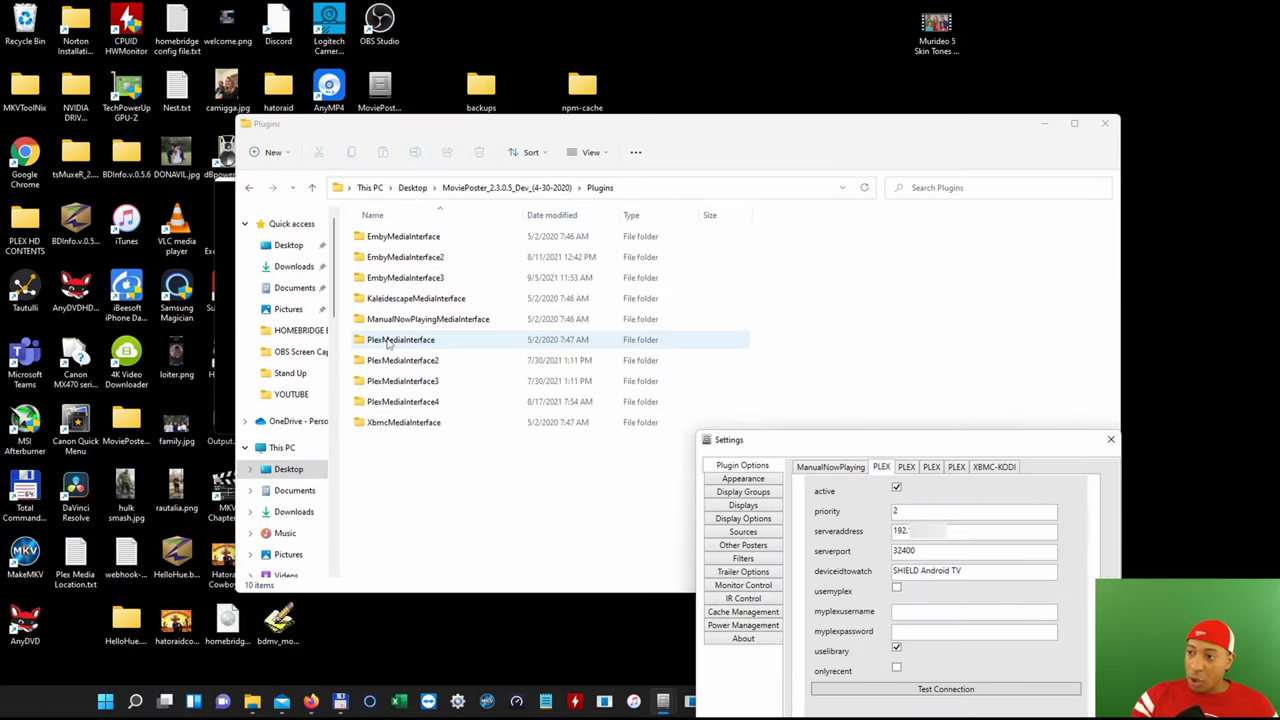
# Duplicate the PlexMediaInterface folder inside the Plugins folder and delete that copy again.
pyautogui.rightClick(389, 344)
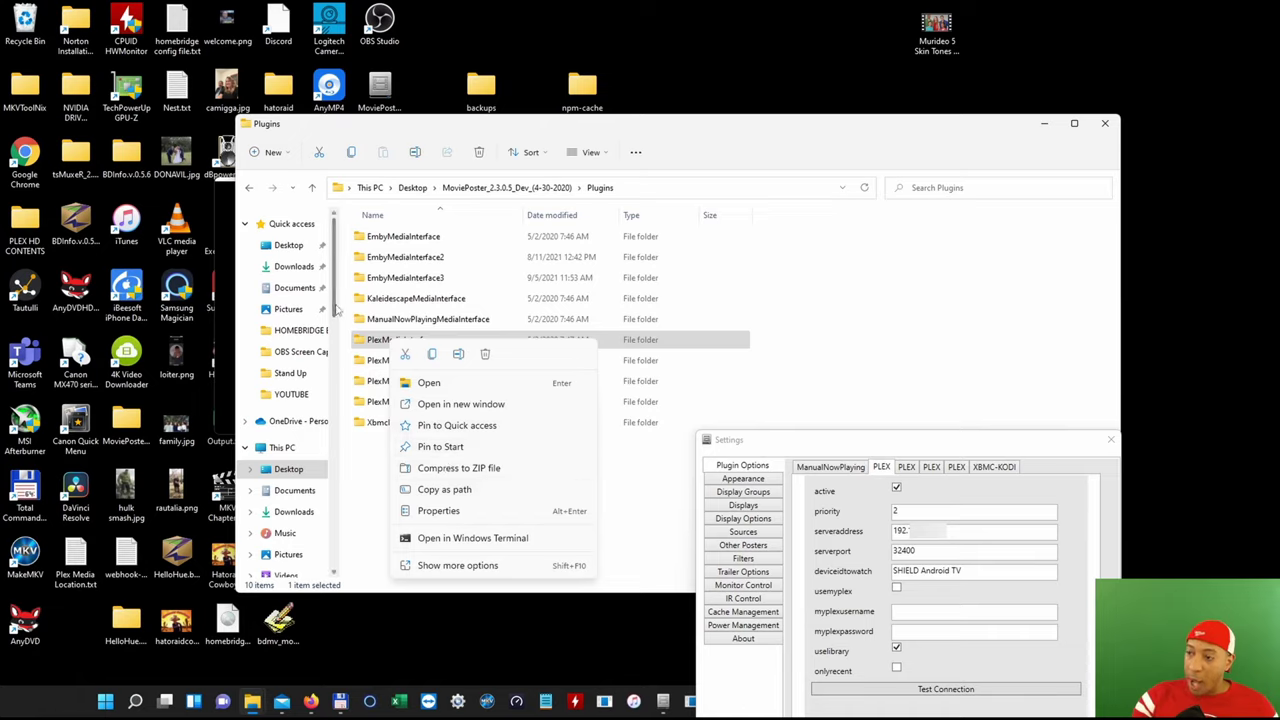
pyautogui.click(374, 342)
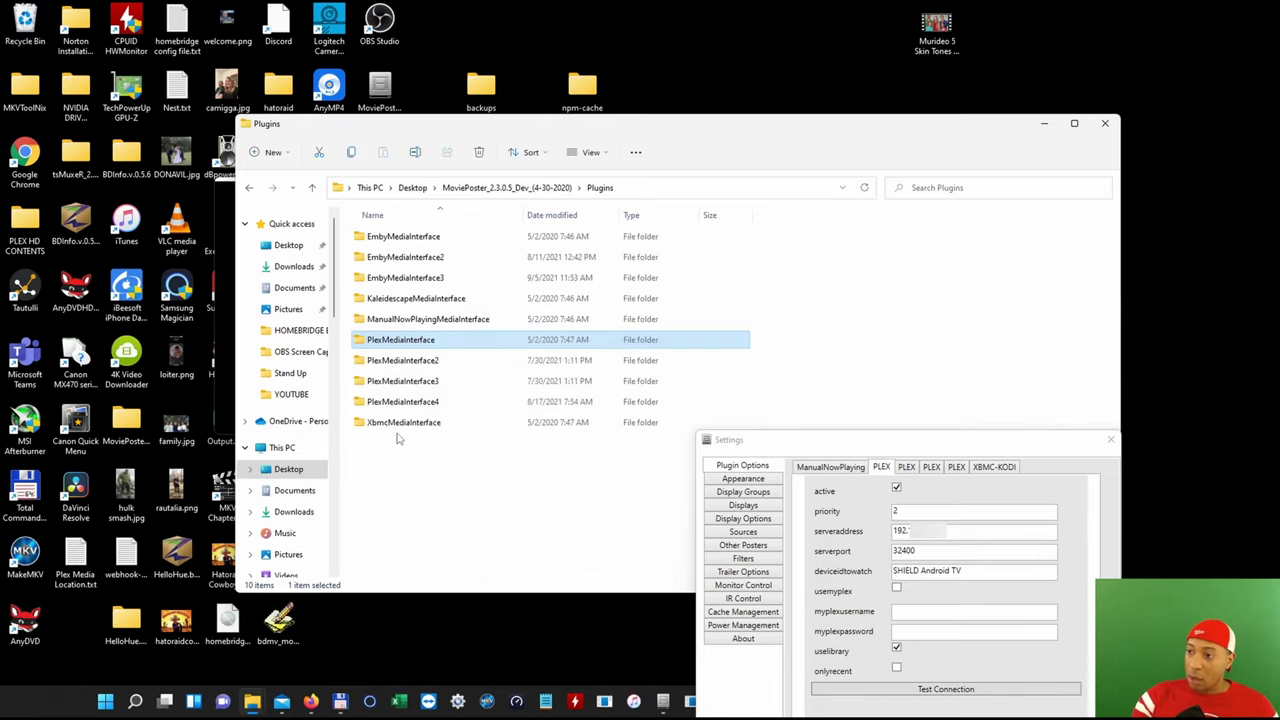
pyautogui.rightClick(399, 346)
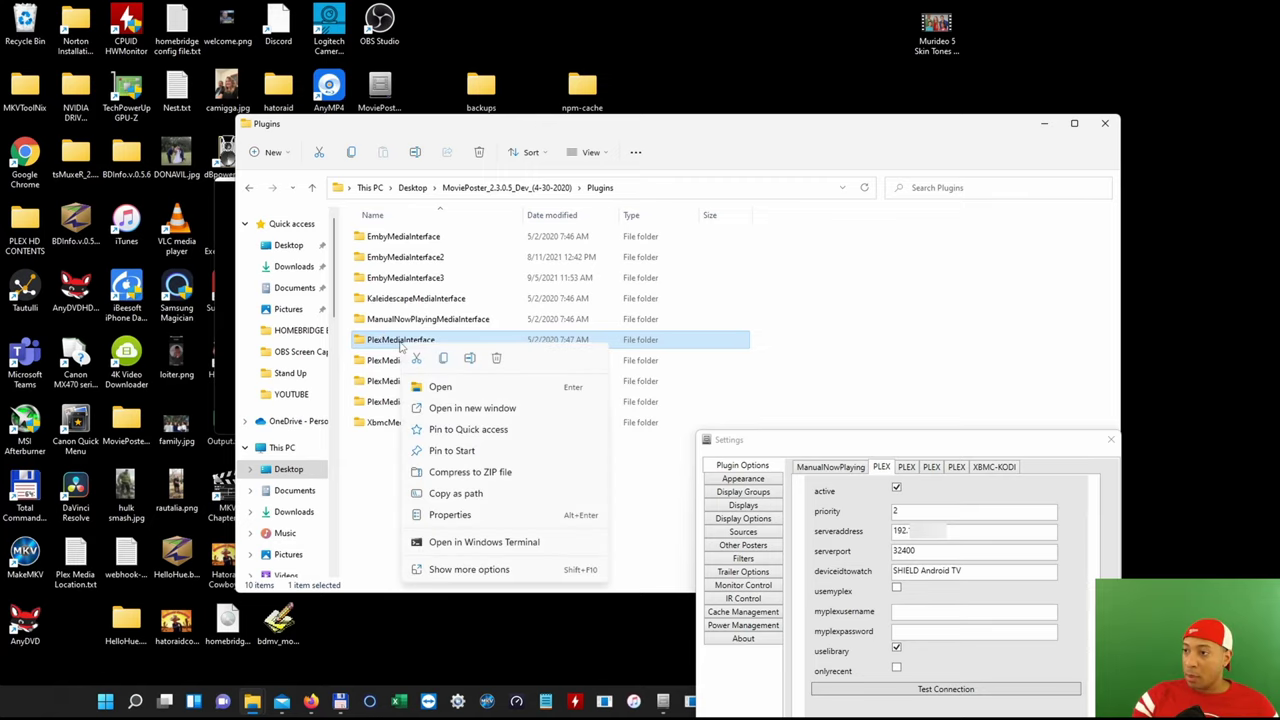
pyautogui.click(469, 569)
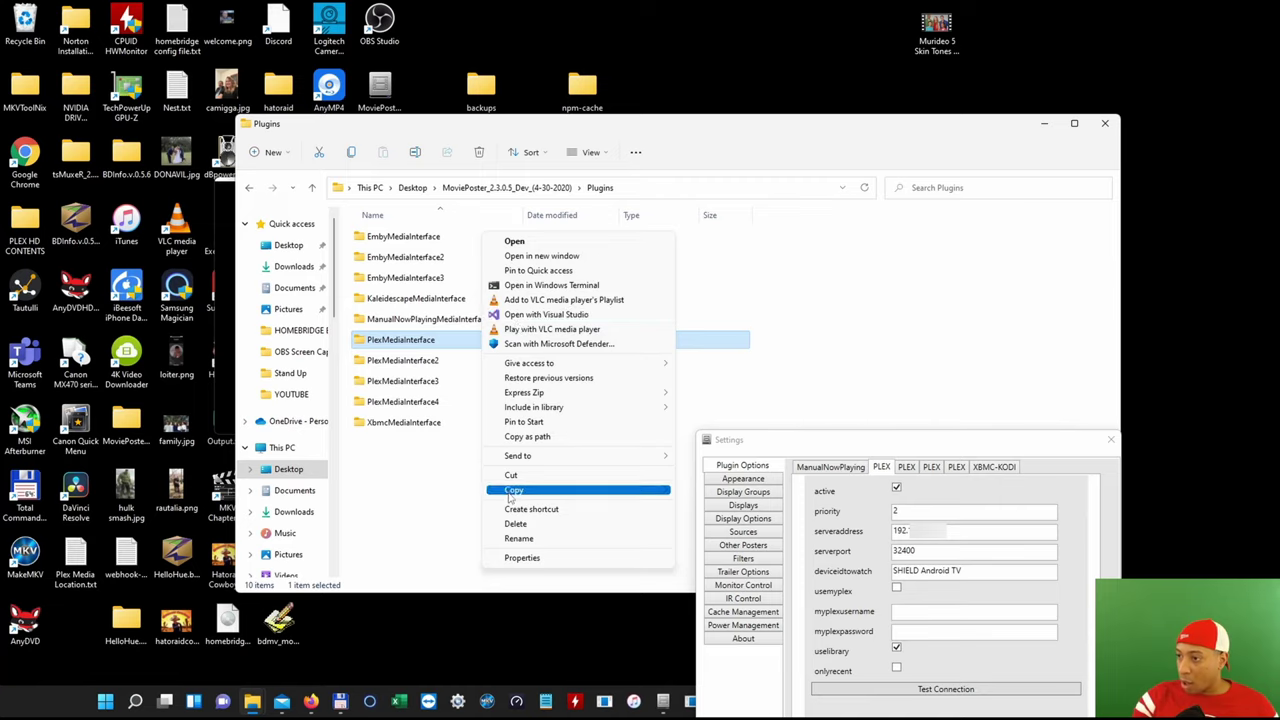
pyautogui.click(511, 491)
pyautogui.rightClick(429, 469)
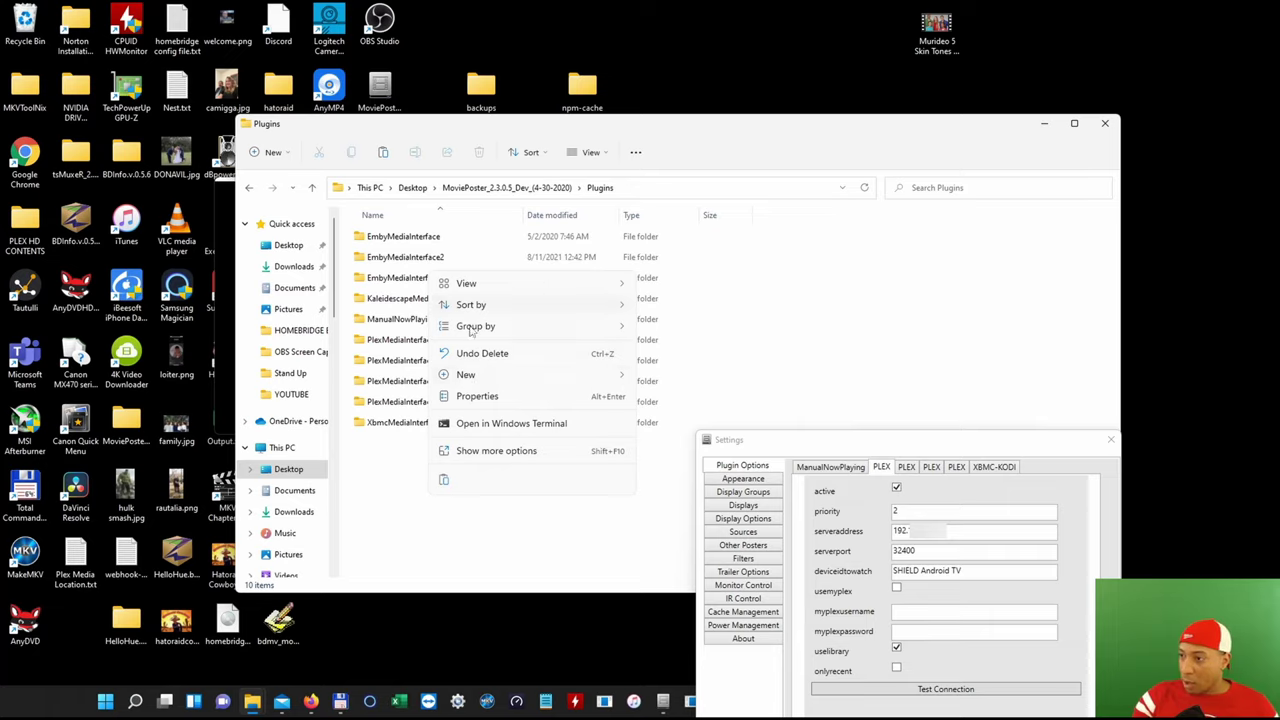
pyautogui.click(490, 451)
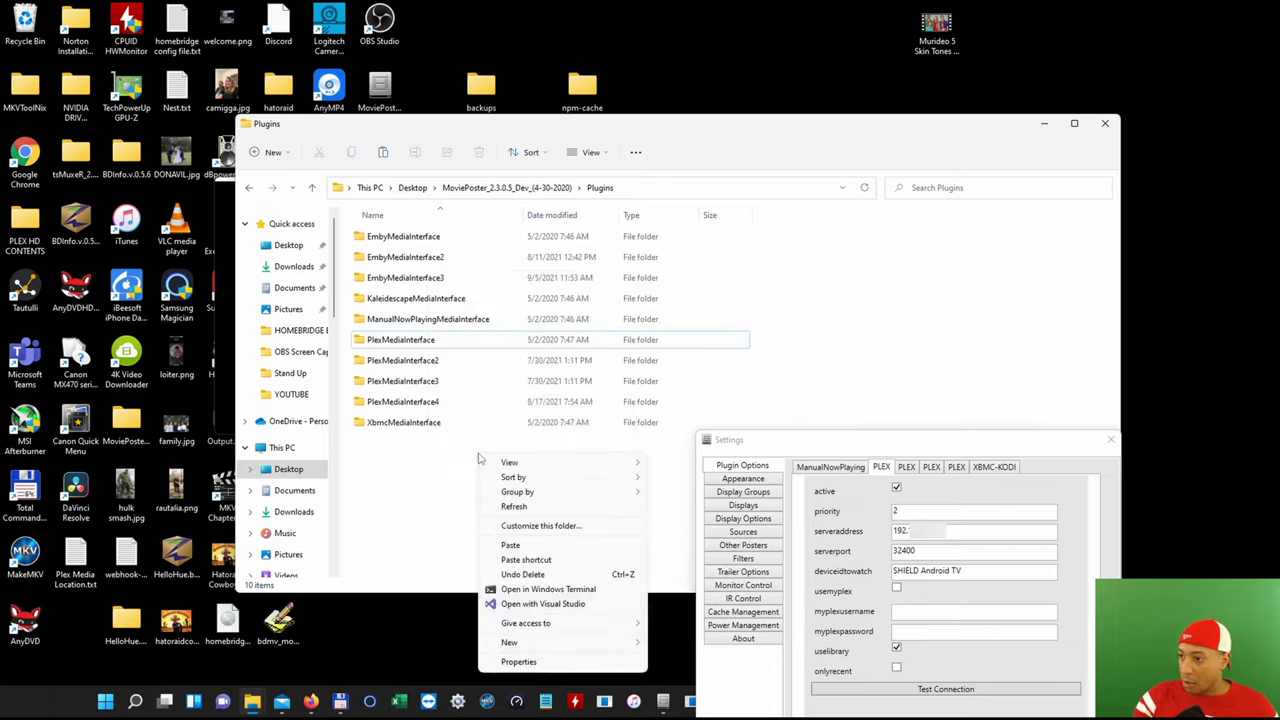
pyautogui.click(510, 545)
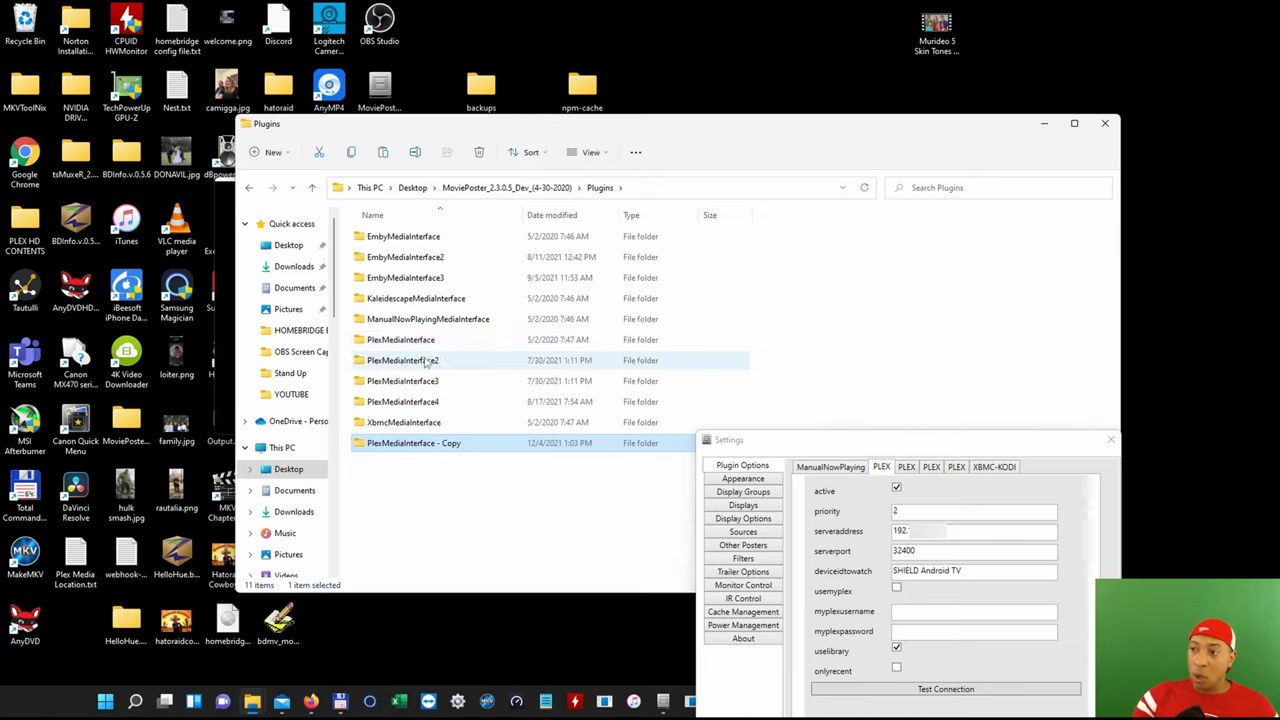
pyautogui.rightClick(440, 455)
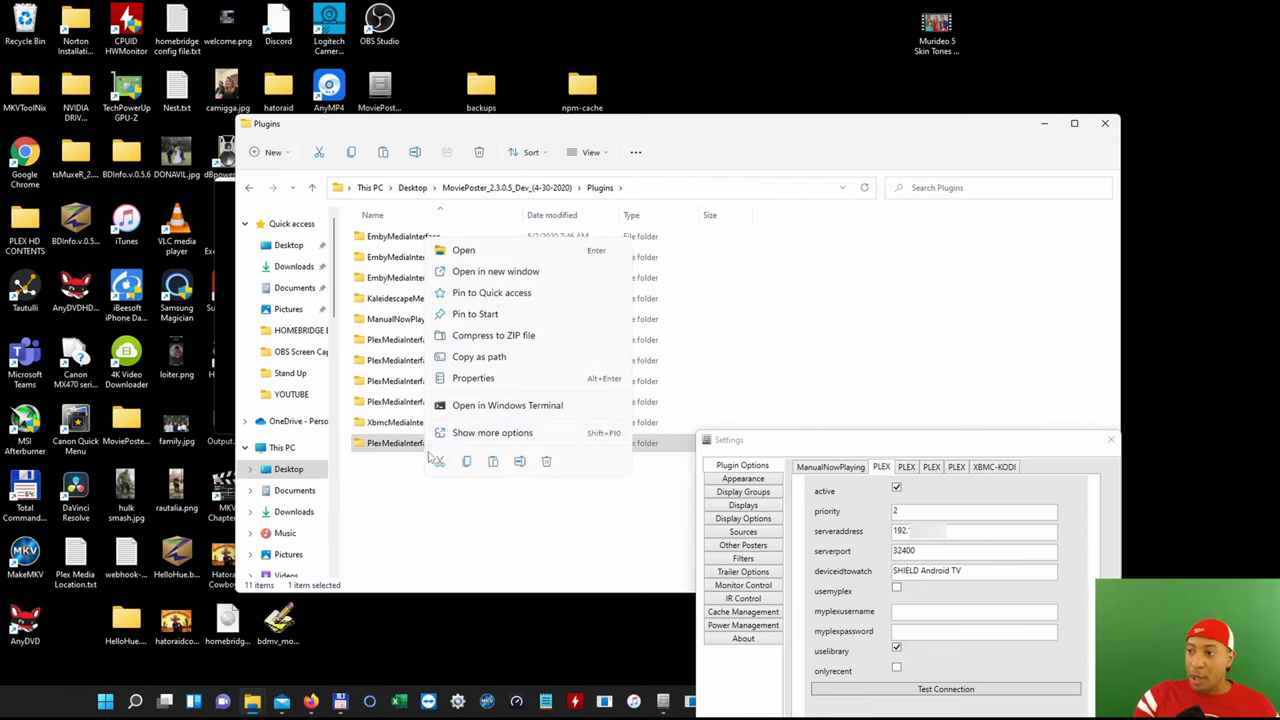
pyautogui.click(545, 462)
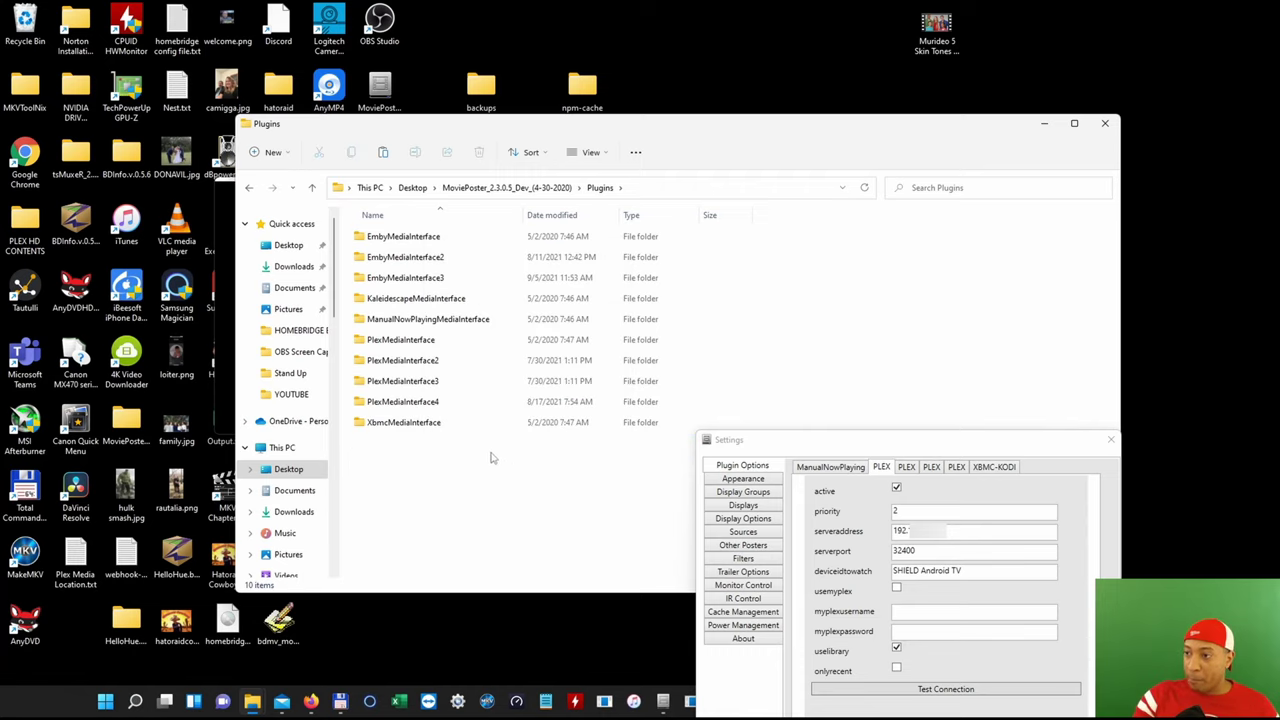
# Go through the folders PlexMediaInterface to PlexMediaInterface4 and examine the settings of the four corresponding PLEX plugins.
pyautogui.click(402, 342)
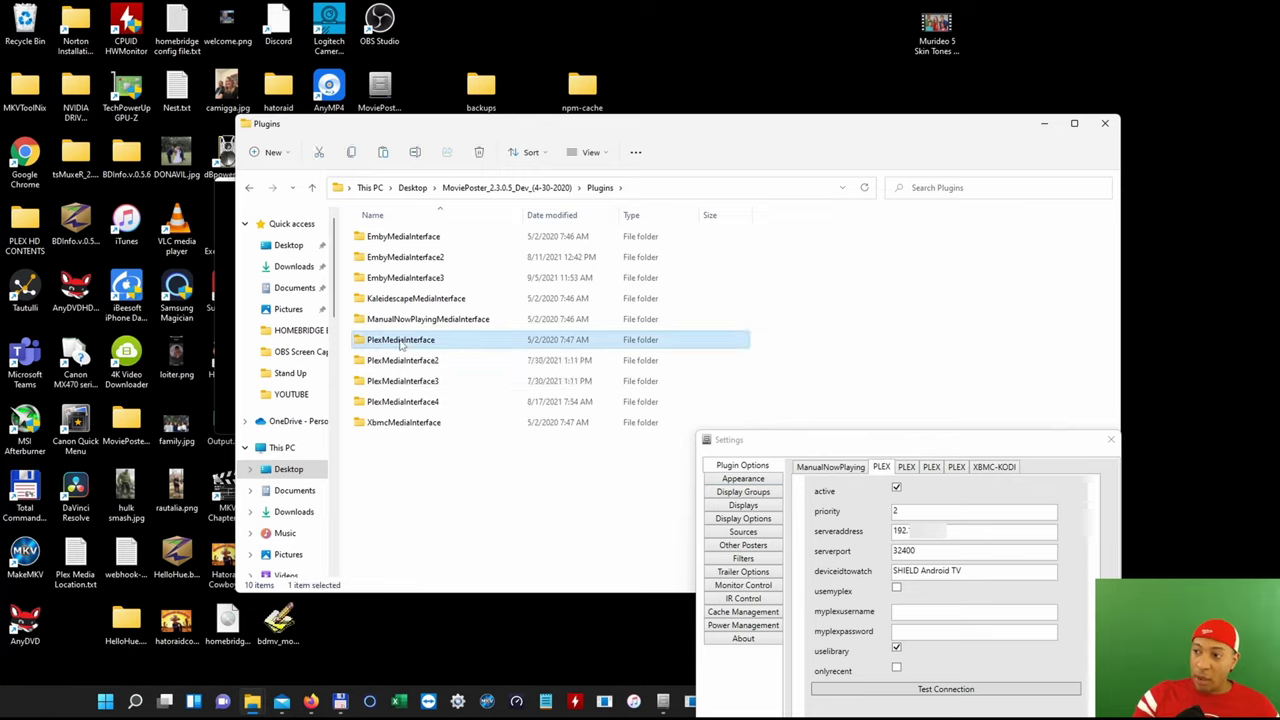
pyautogui.press('Down')
pyautogui.press('Down')
pyautogui.press('Down')
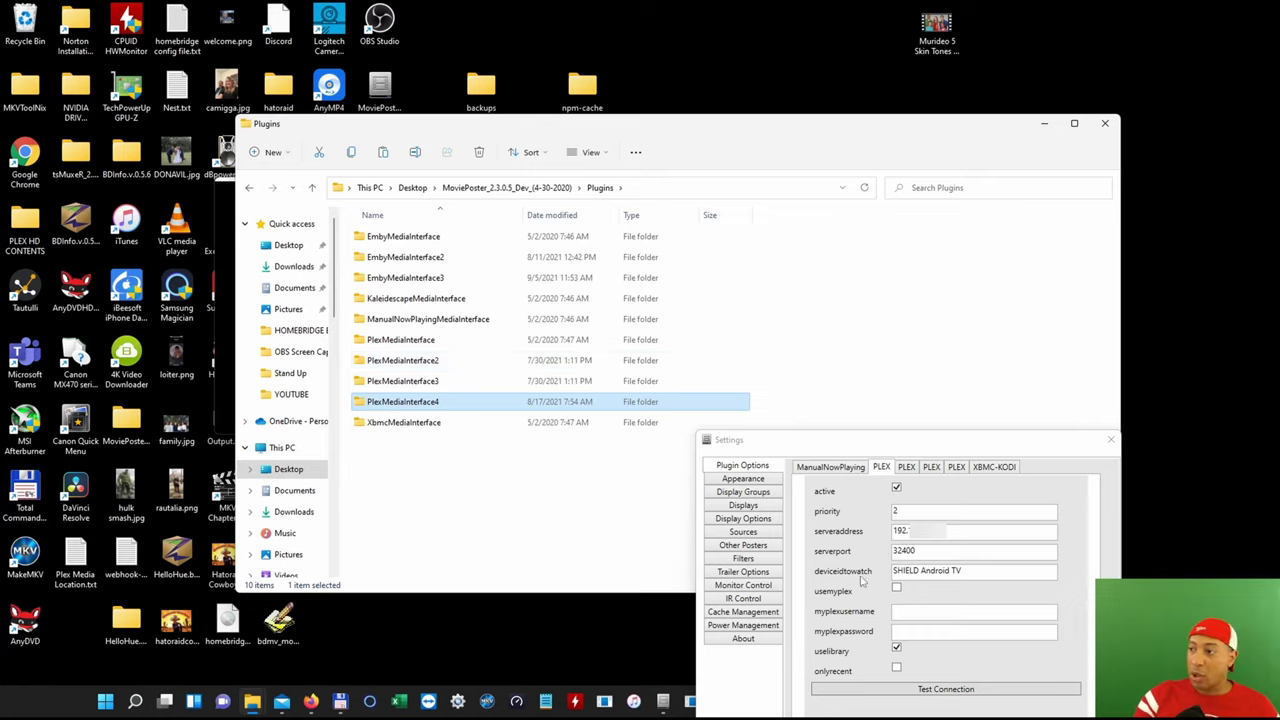
pyautogui.click(884, 473)
pyautogui.click(906, 467)
pyautogui.click(932, 467)
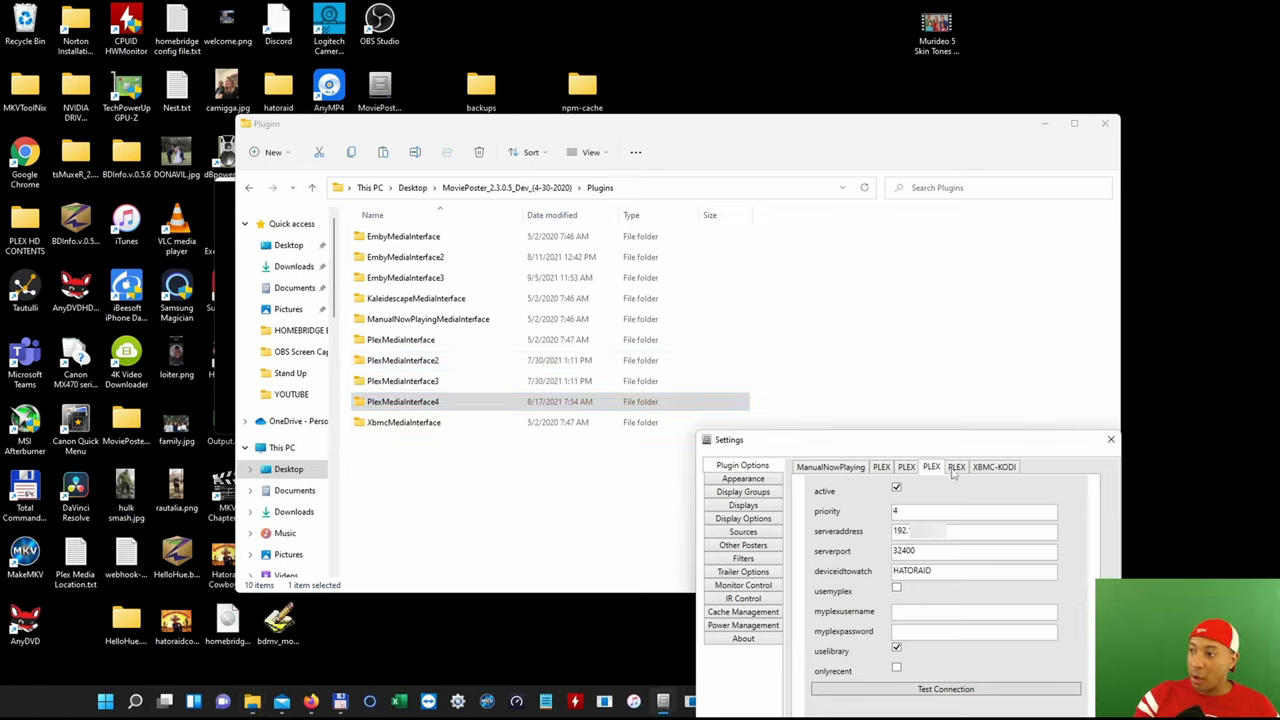
pyautogui.click(956, 467)
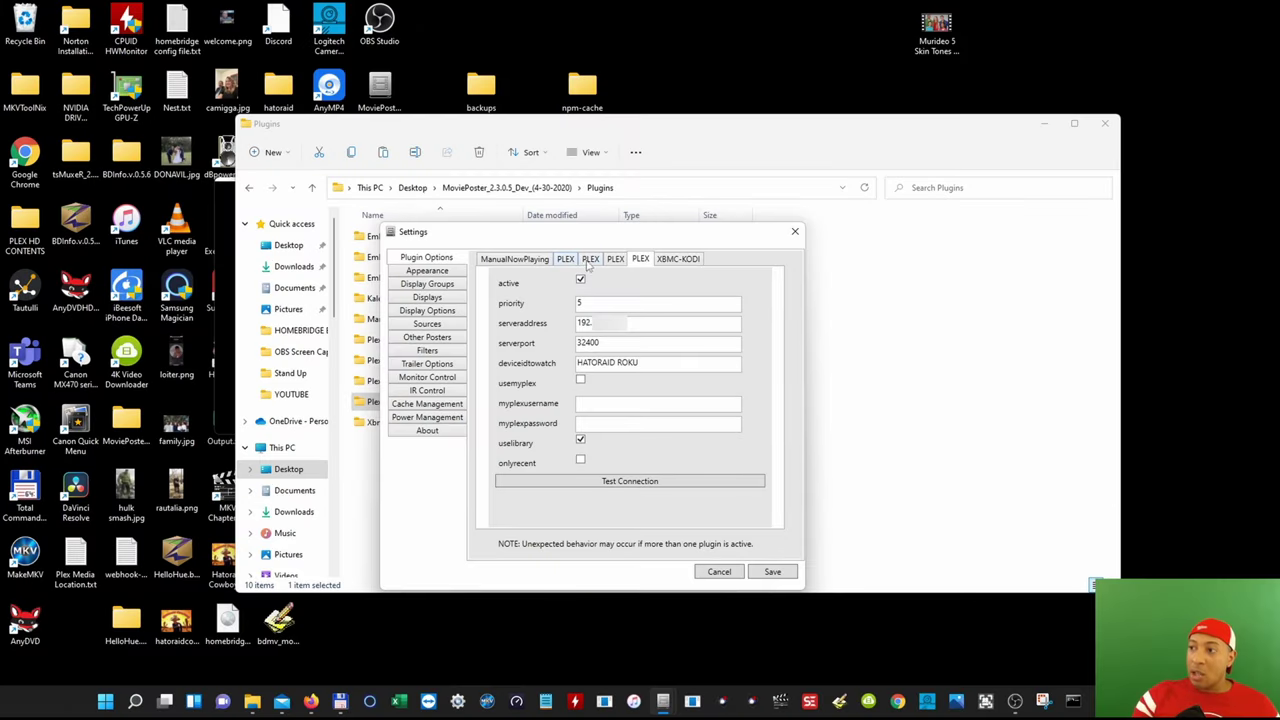
# Compare the server address and deviceidtowatch settings of the first and second PLEX plugins.
pyautogui.click(566, 260)
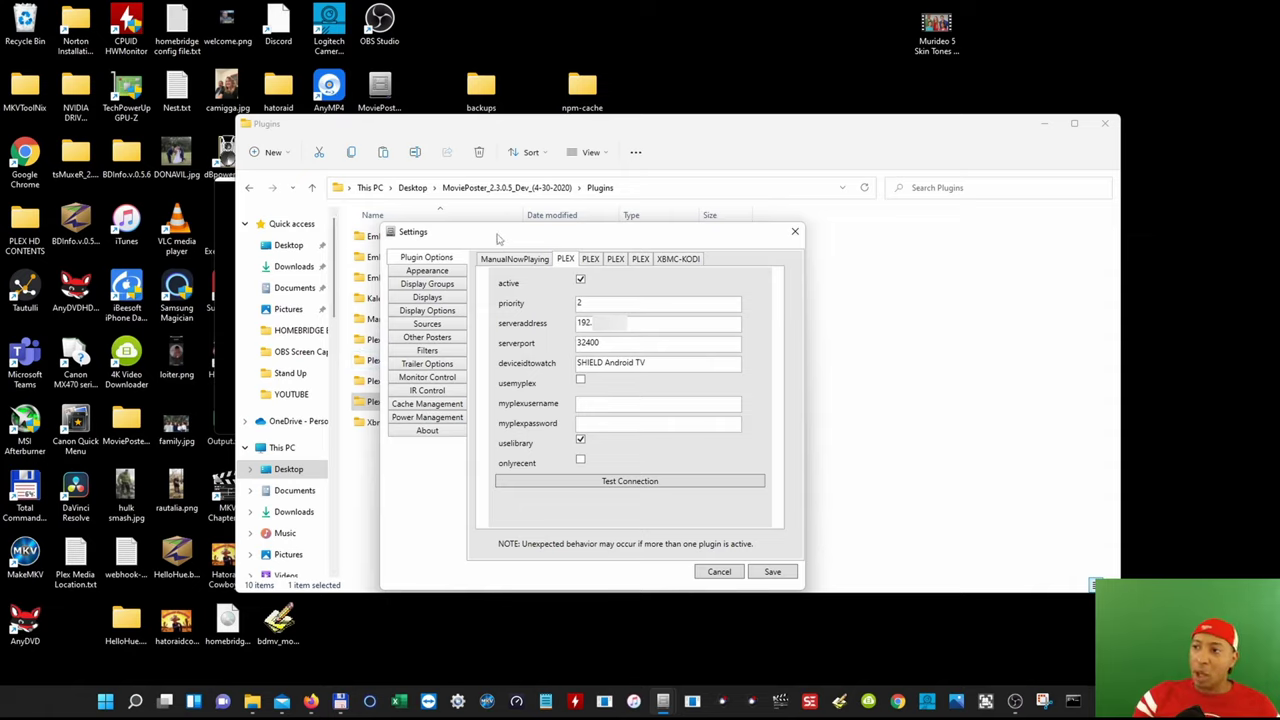
pyautogui.click(591, 258)
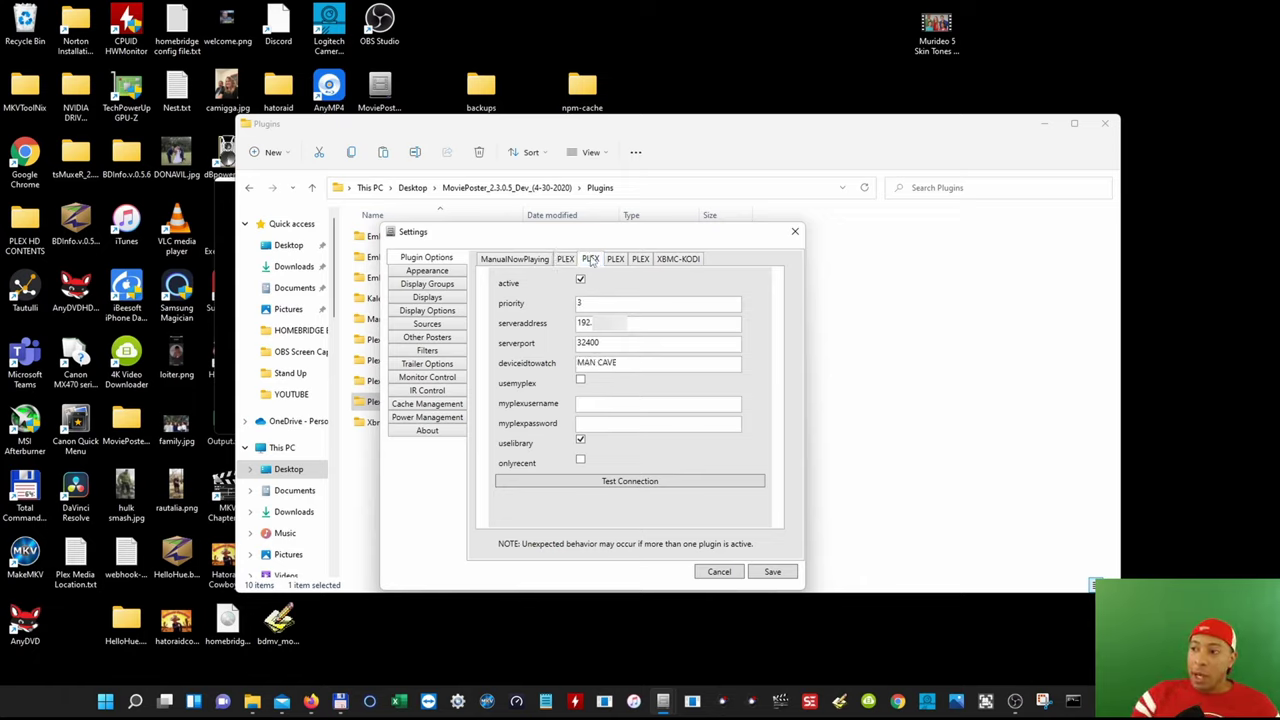
pyautogui.click(563, 259)
pyautogui.click(581, 320)
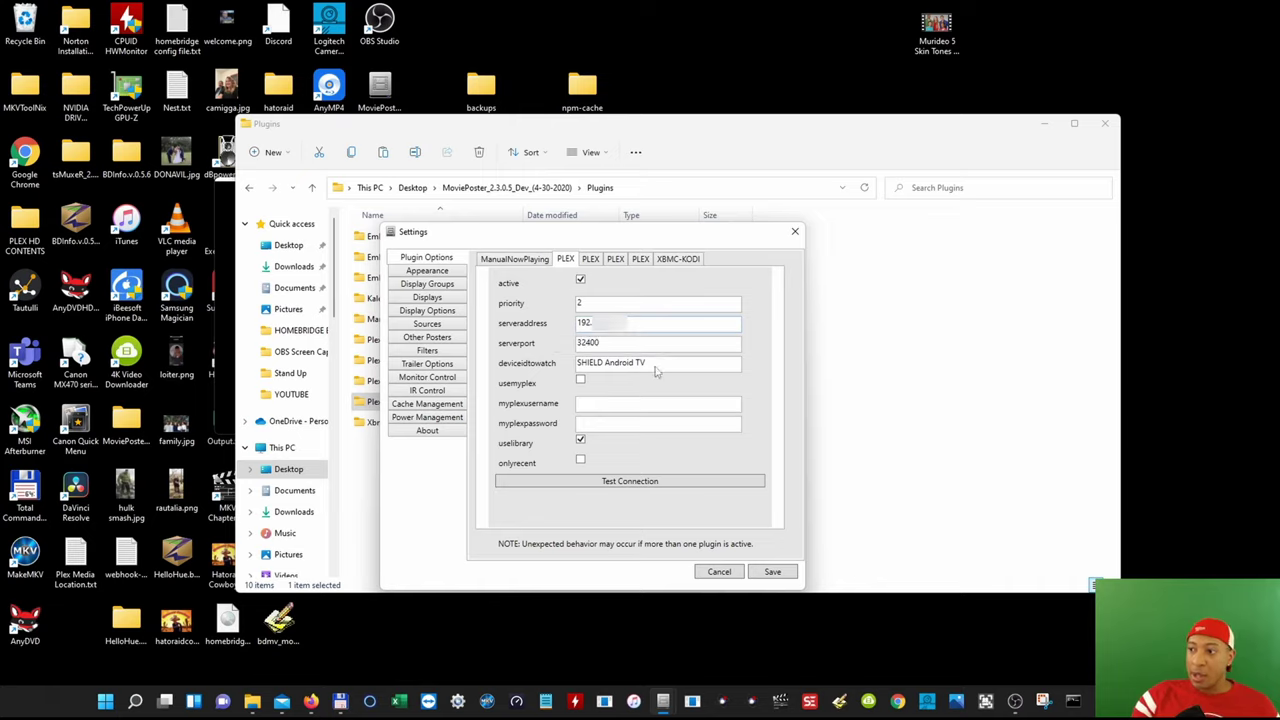
pyautogui.click(590, 259)
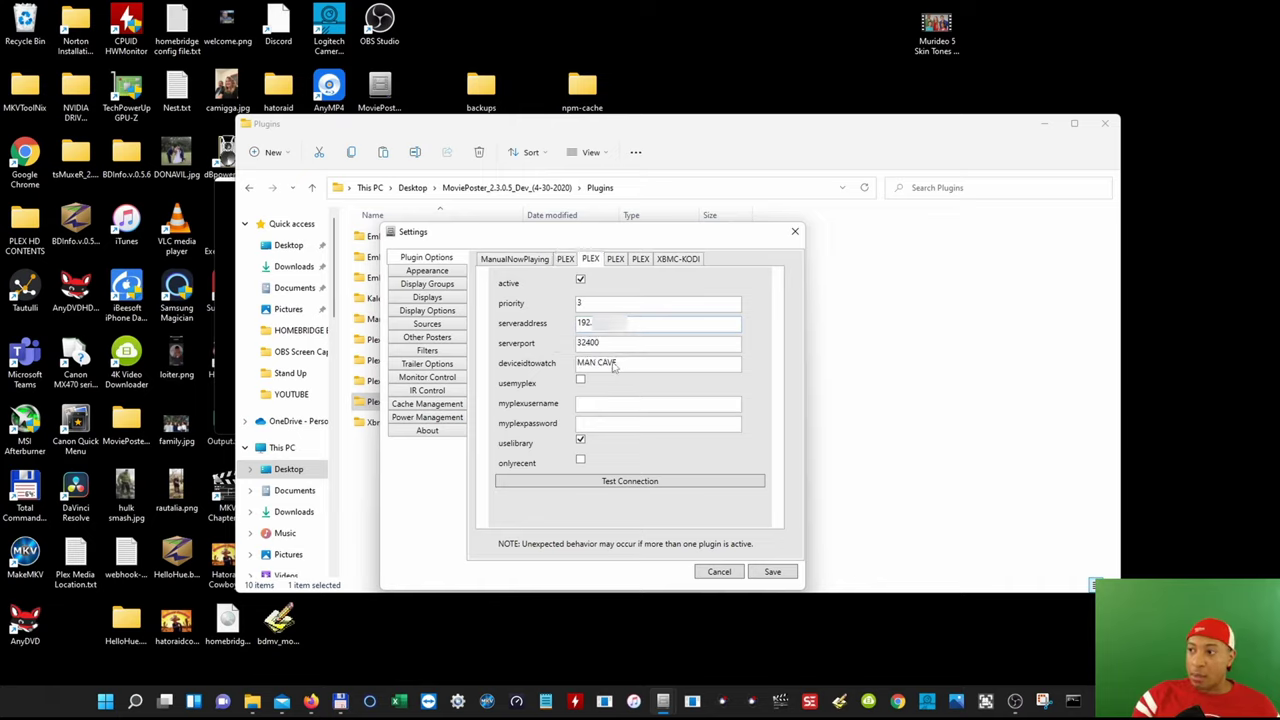
# Switch to the Authorized Devices page in Firefox and check the MAN CAVE and HATORAID devices against the PLEX plugin settings.
pyautogui.moveTo(312, 703)
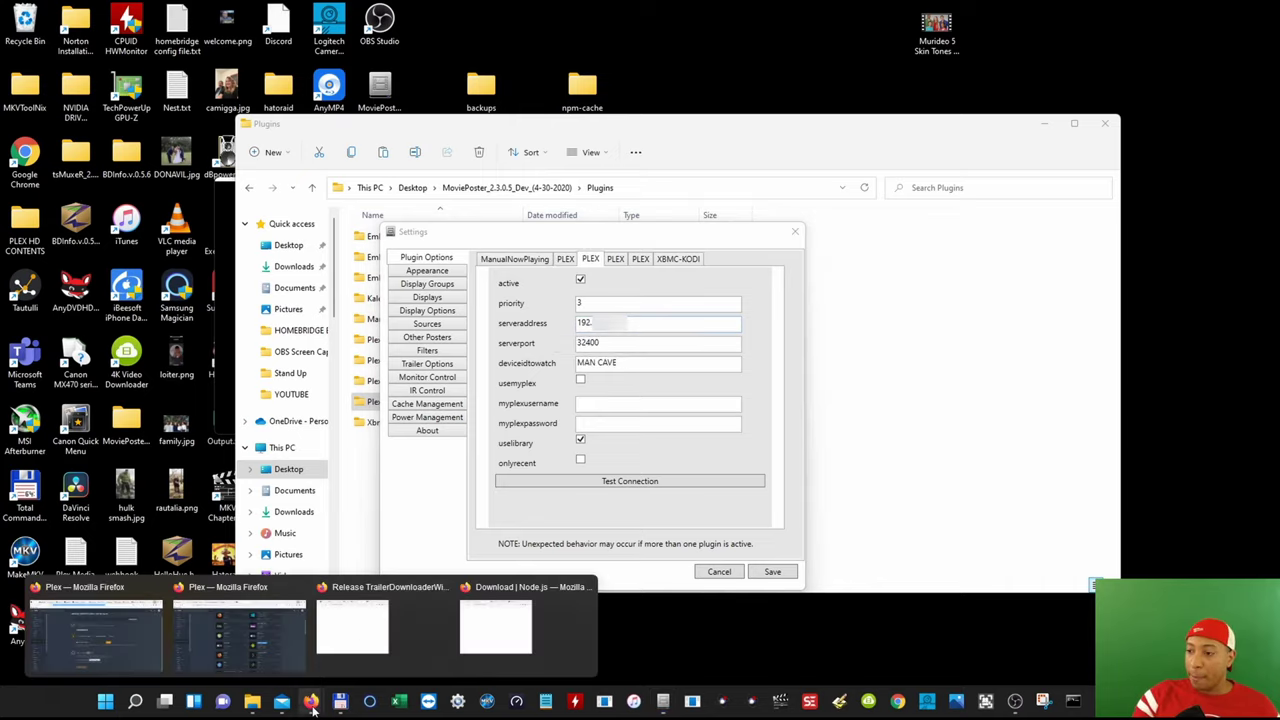
pyautogui.click(215, 625)
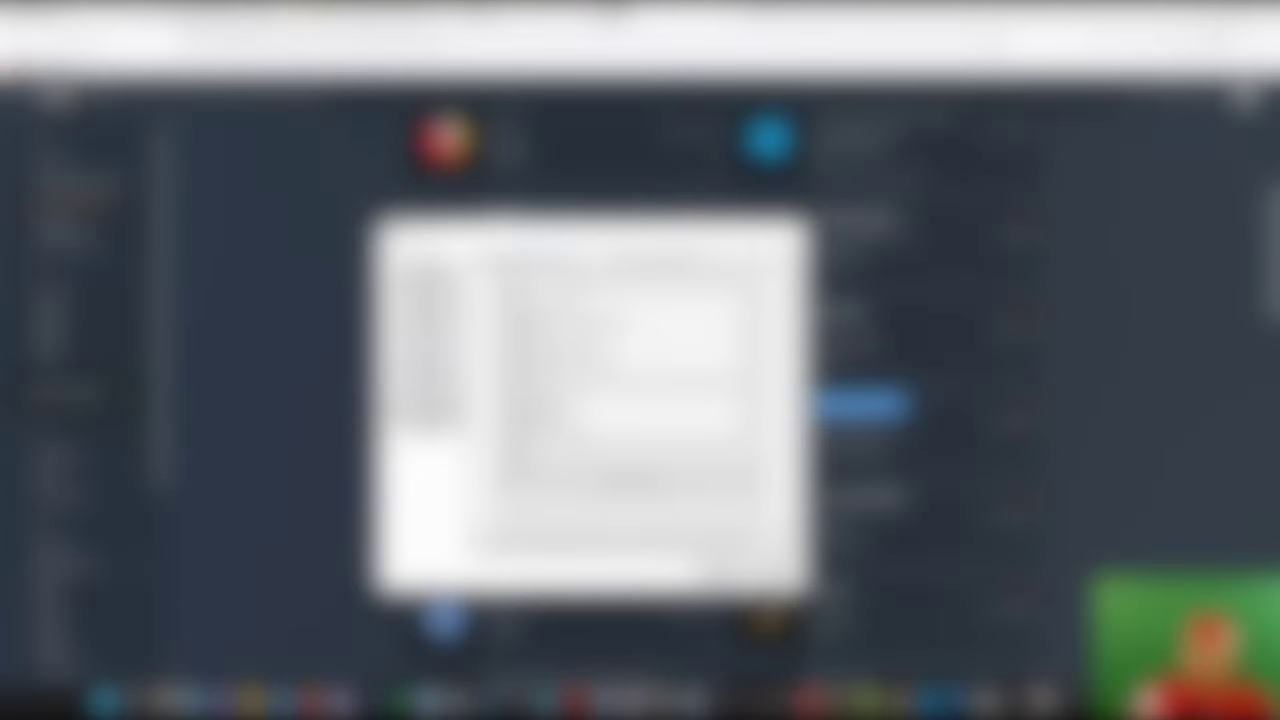
pyautogui.moveTo(535, 225); pyautogui.dragTo(1058, 558)
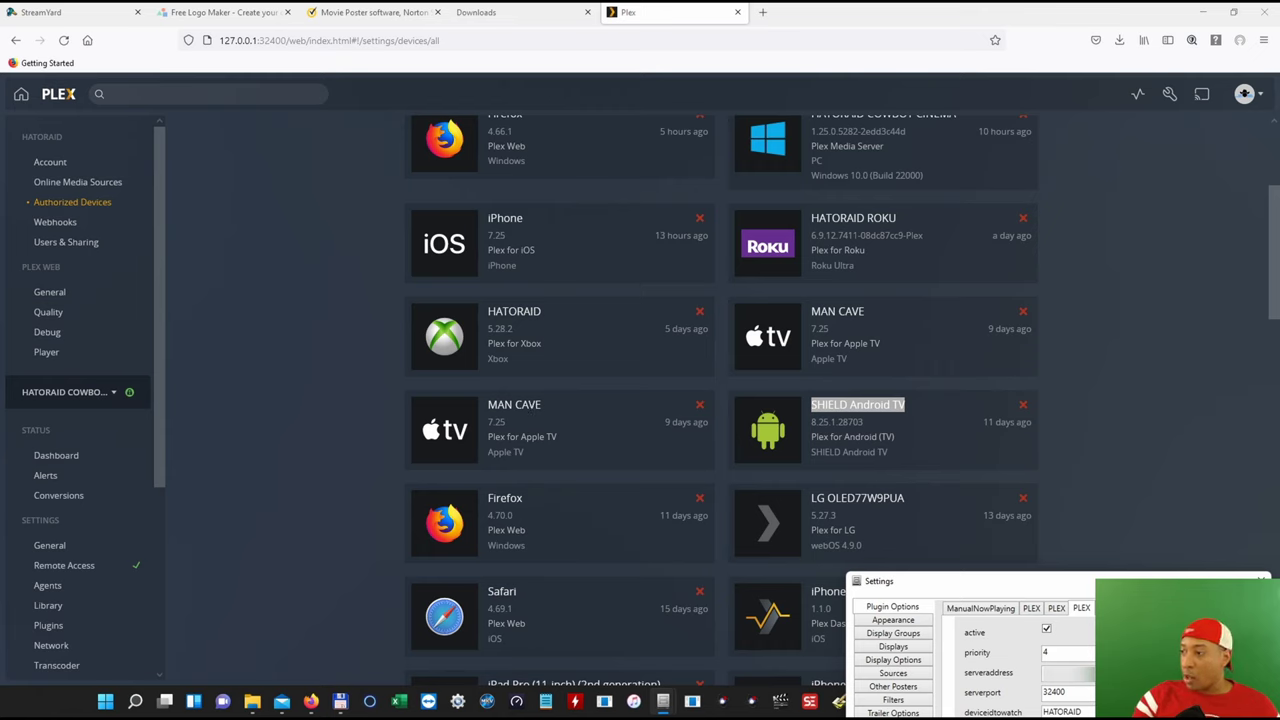
pyautogui.click(1089, 609)
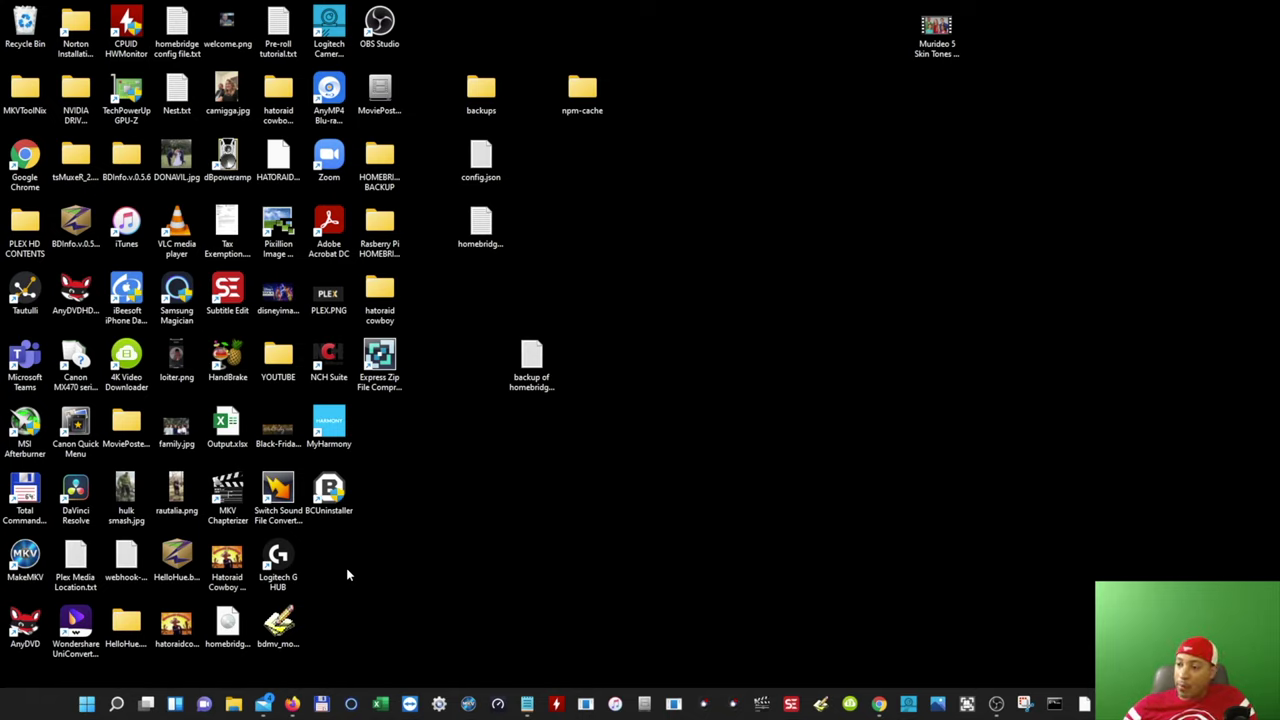
# Launch MoviePoster to display its poster window, switch to Google Chrome and open the Cast device list.
pyautogui.click(644, 705)
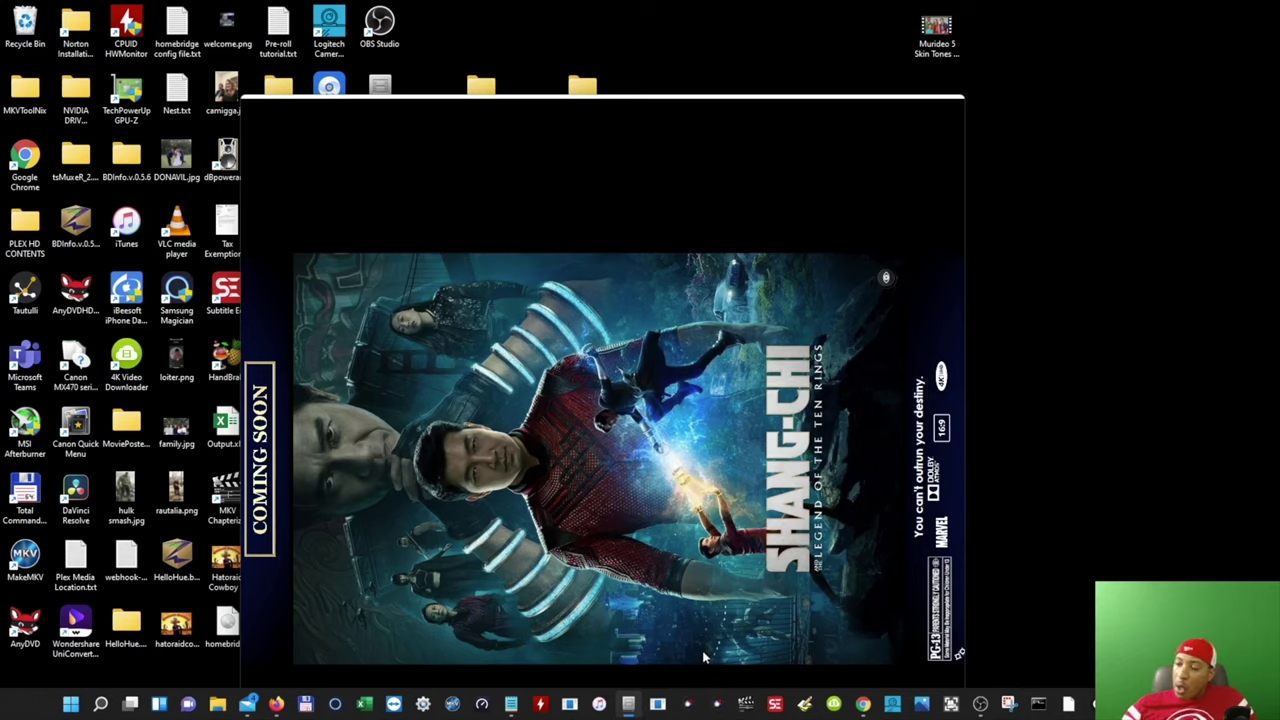
pyautogui.moveTo(857, 708)
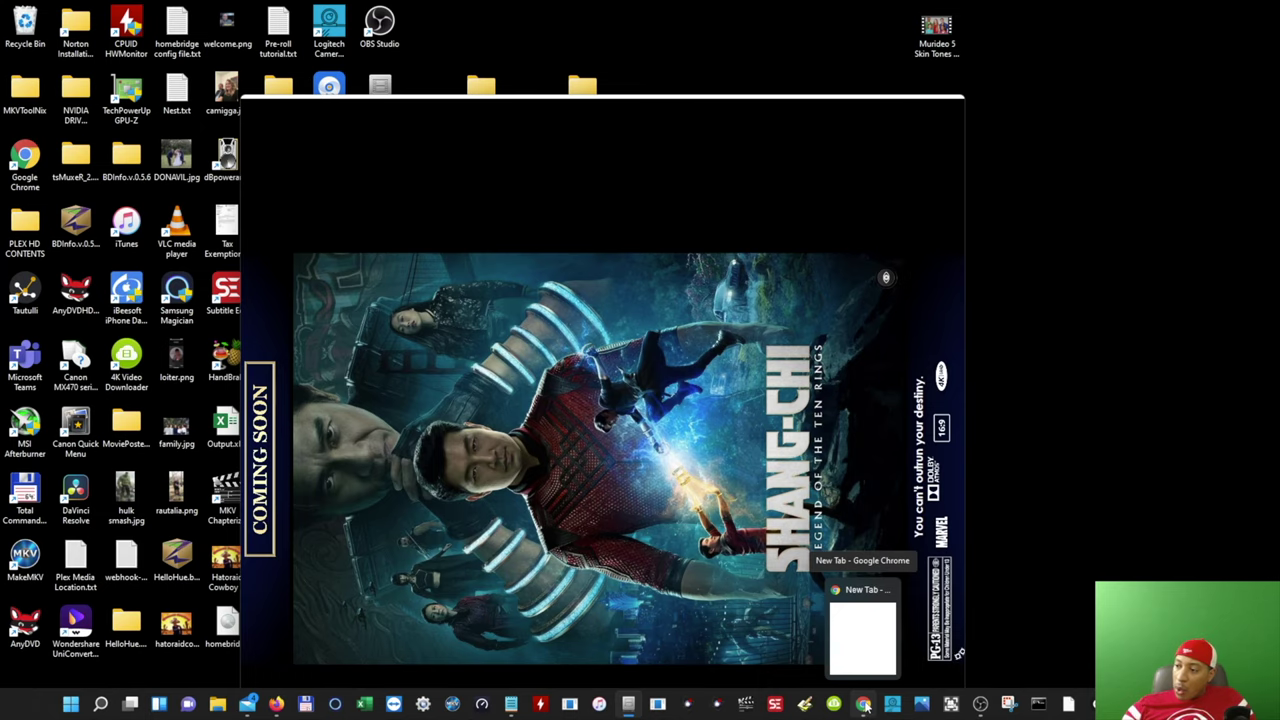
pyautogui.click(865, 706)
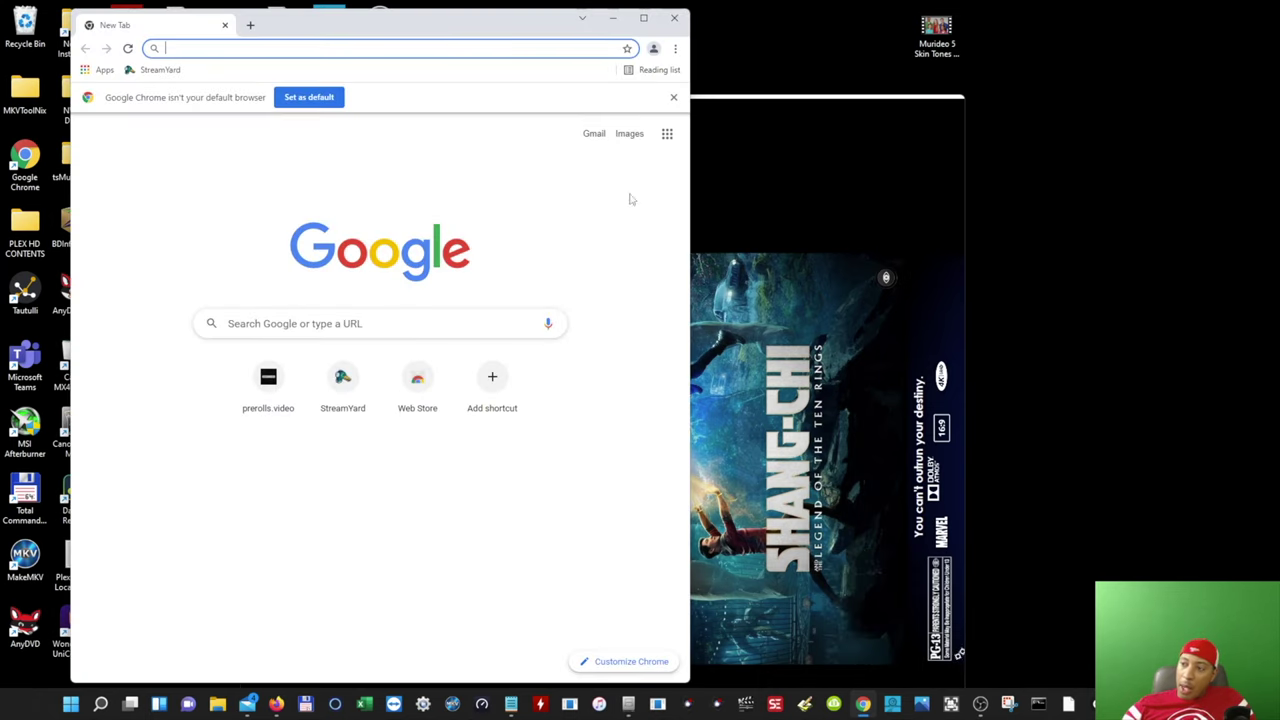
pyautogui.click(674, 50)
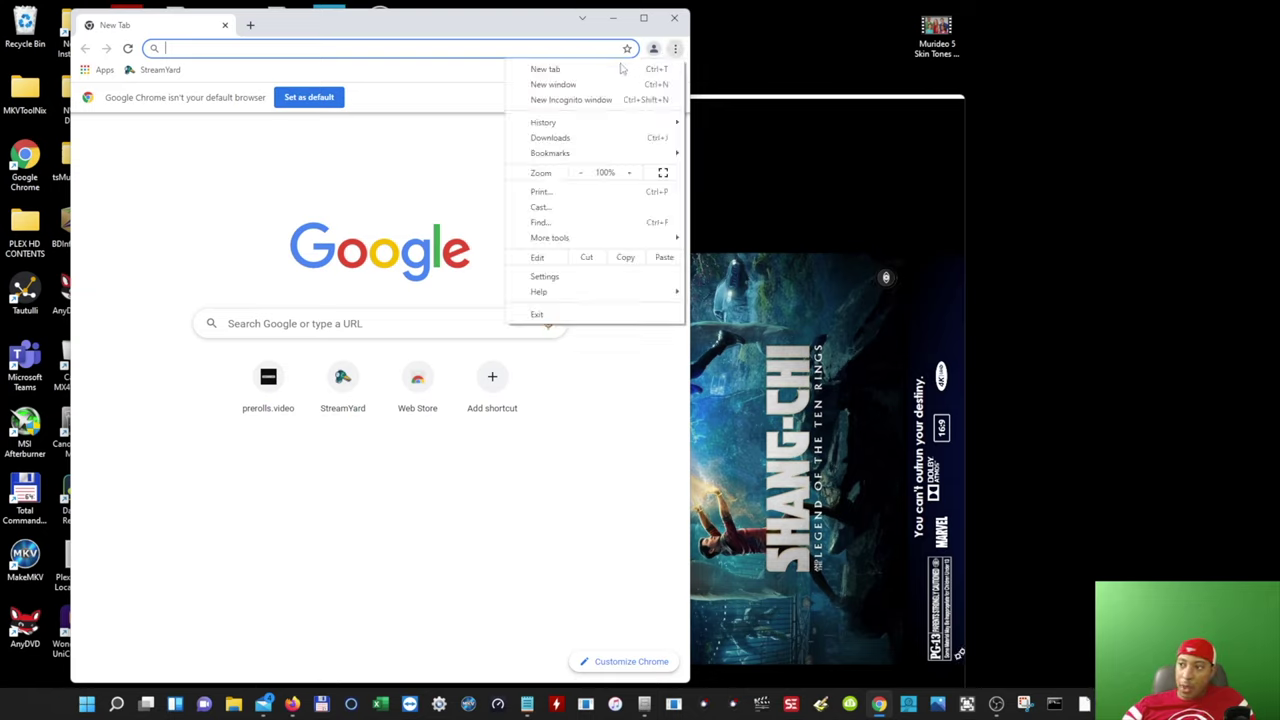
pyautogui.click(554, 210)
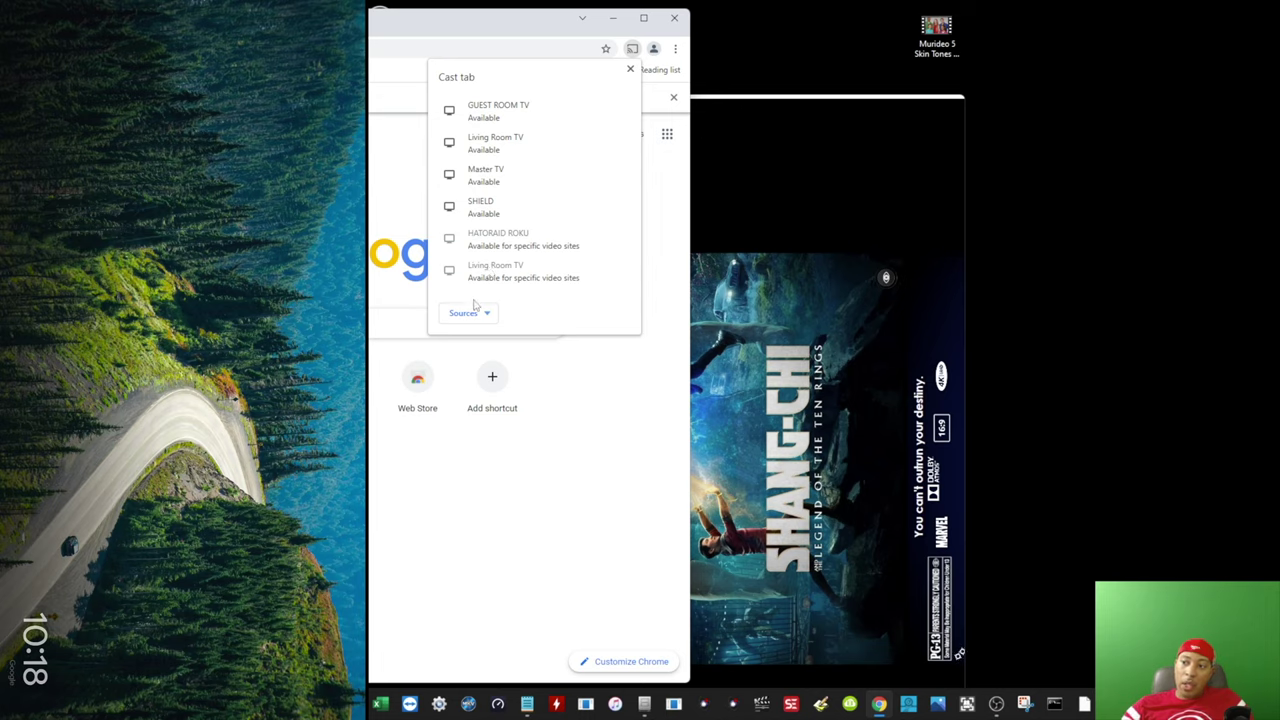
# Change the cast source to the desktop and start casting it to GUEST ROOM TV.
pyautogui.click(473, 314)
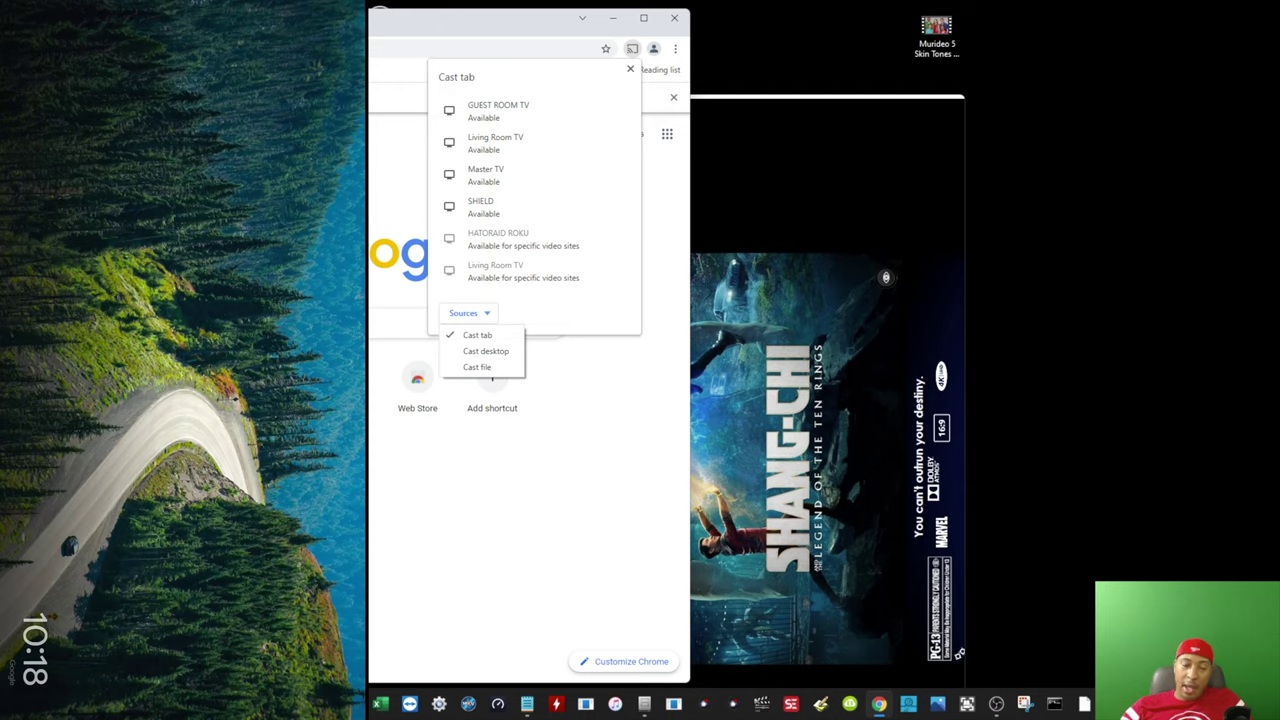
pyautogui.click(463, 352)
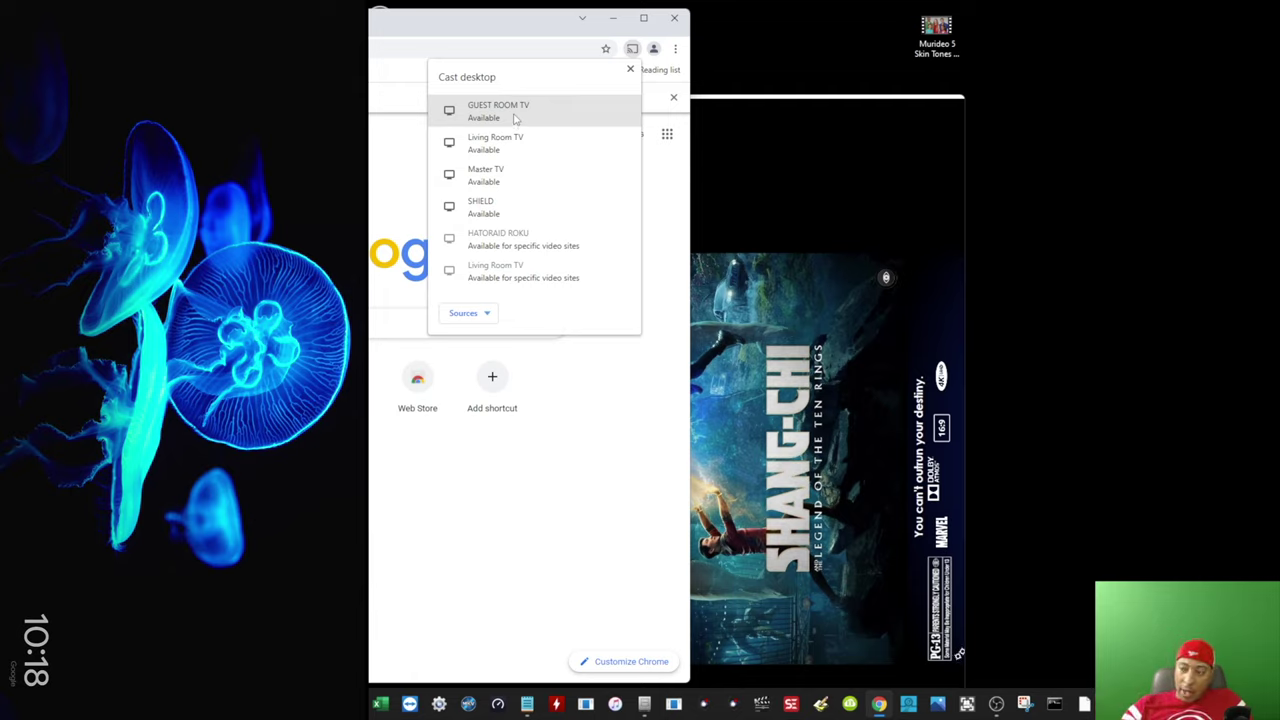
pyautogui.click(515, 119)
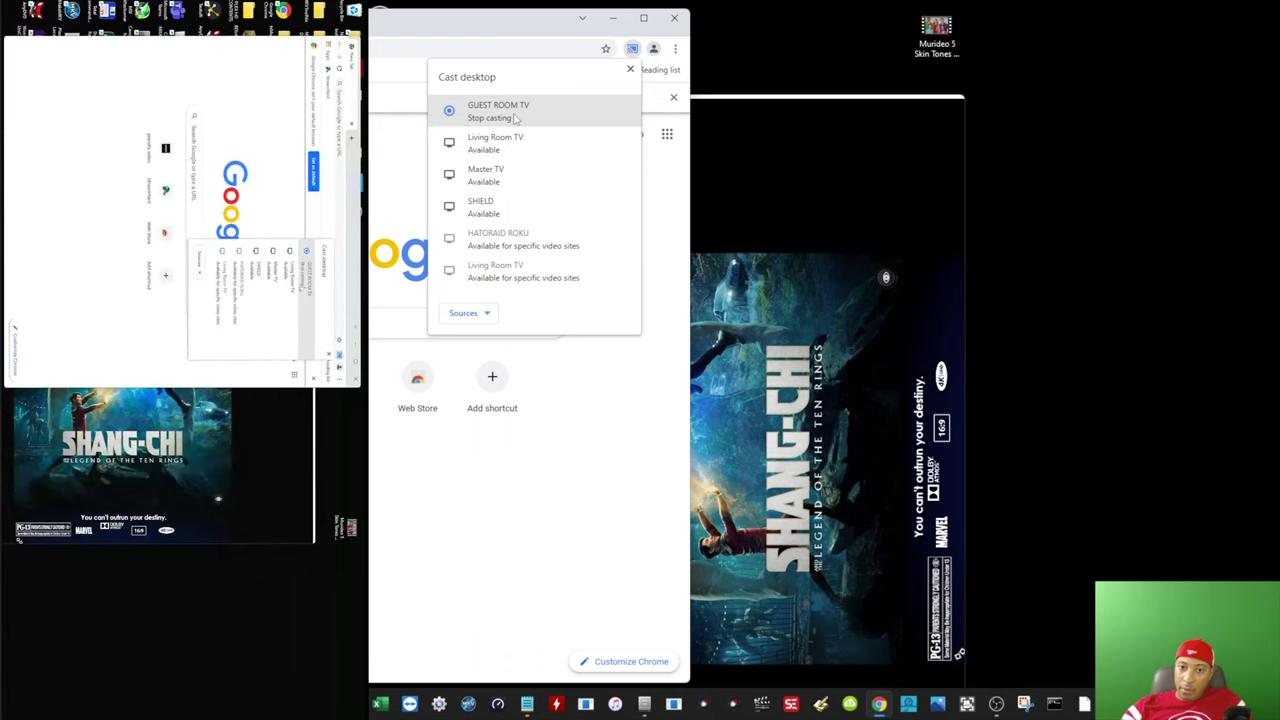
# Switch to the MoviePoster window with the Shang-Chi poster and maximize it.
pyautogui.click(722, 290)
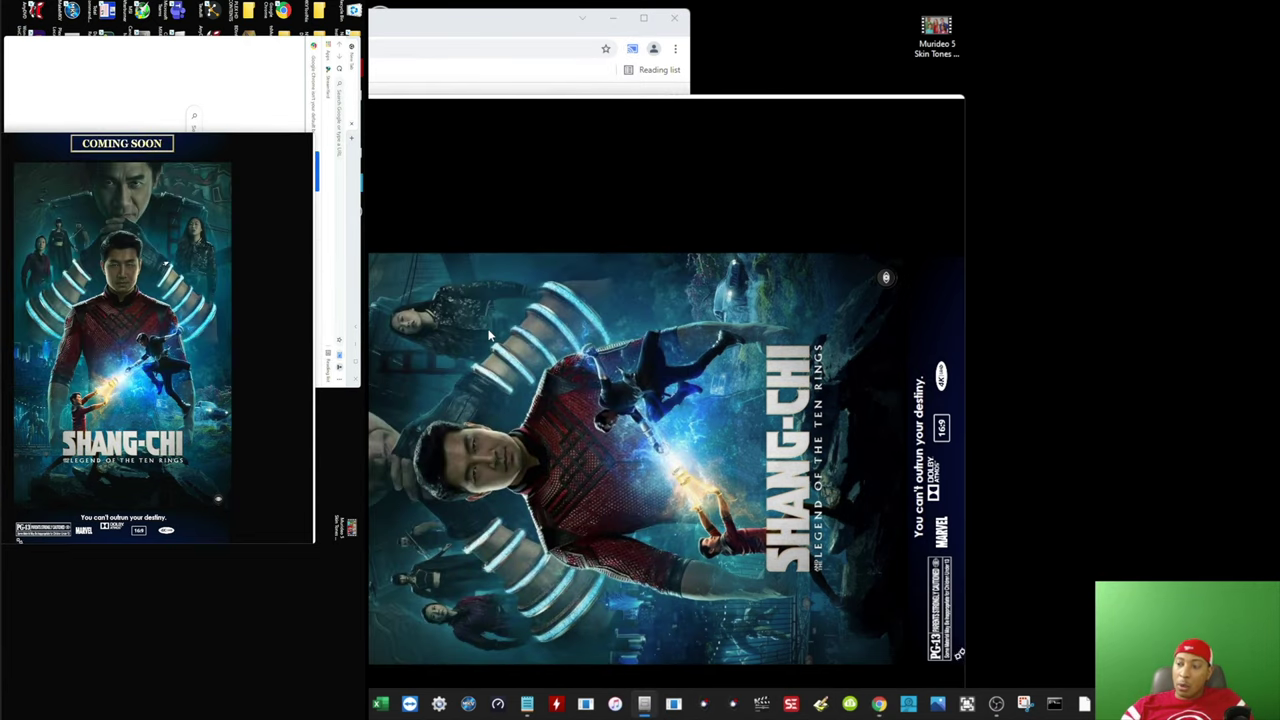
pyautogui.rightClick(490, 335)
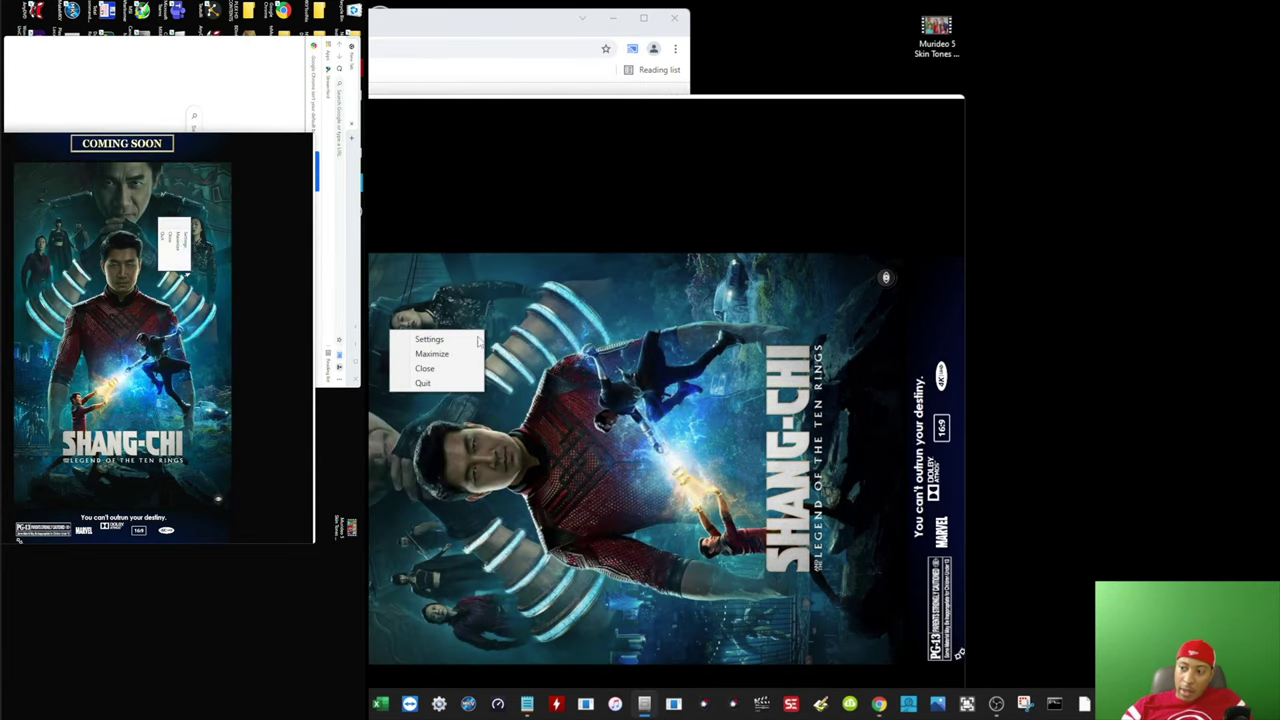
pyautogui.click(452, 357)
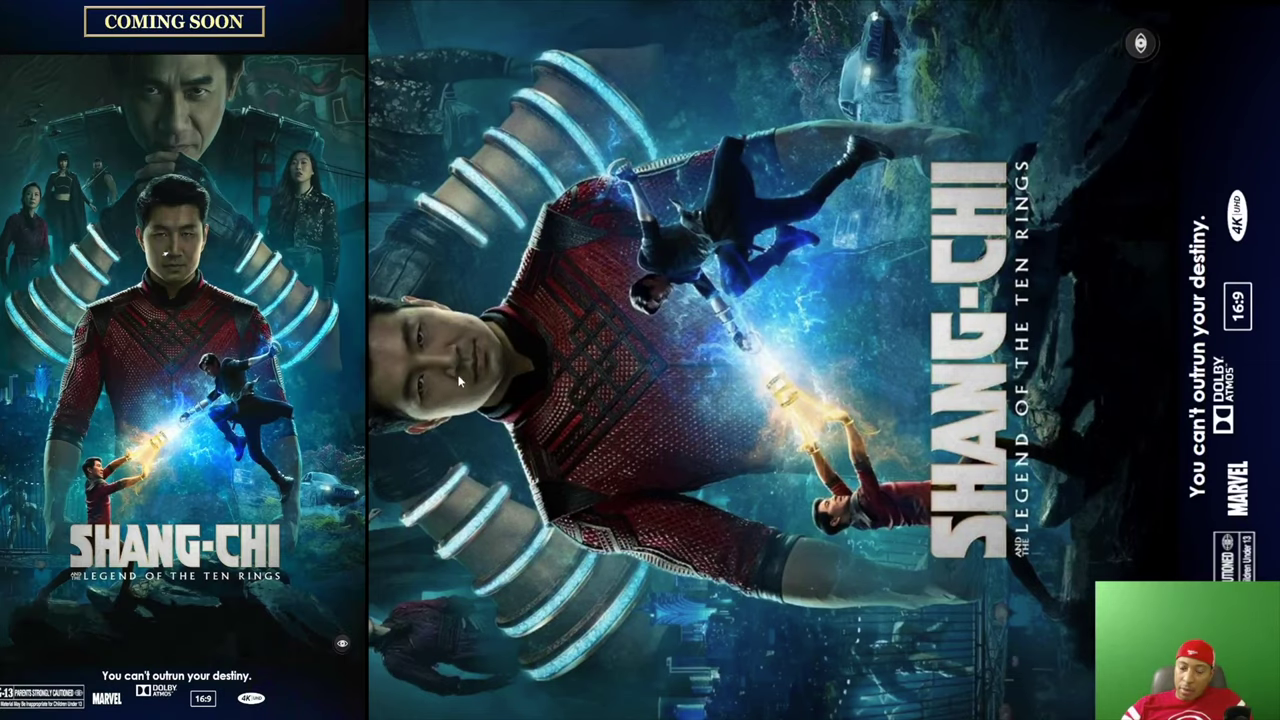